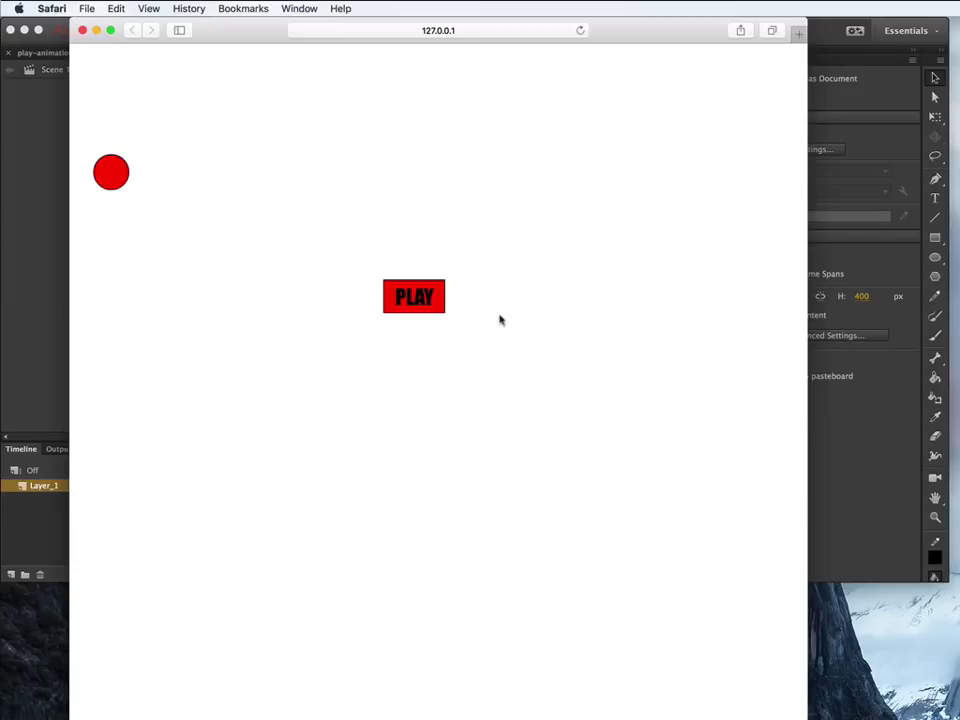
- Play the red circle animation four times in the Safari preview, then close Safari
left_click(432, 313)
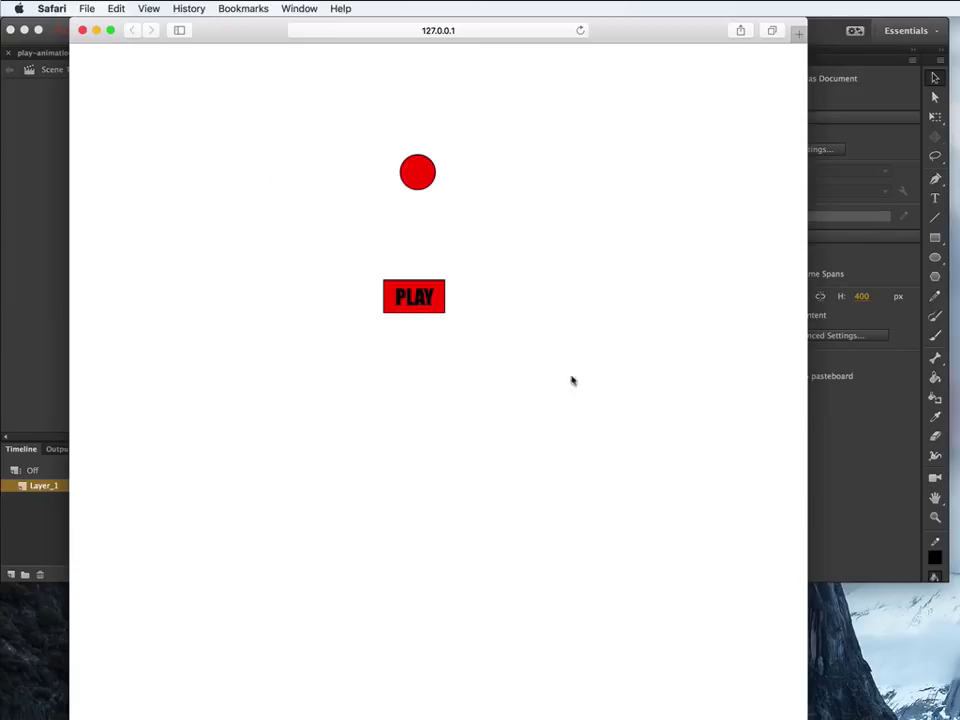
left_click(428, 308)
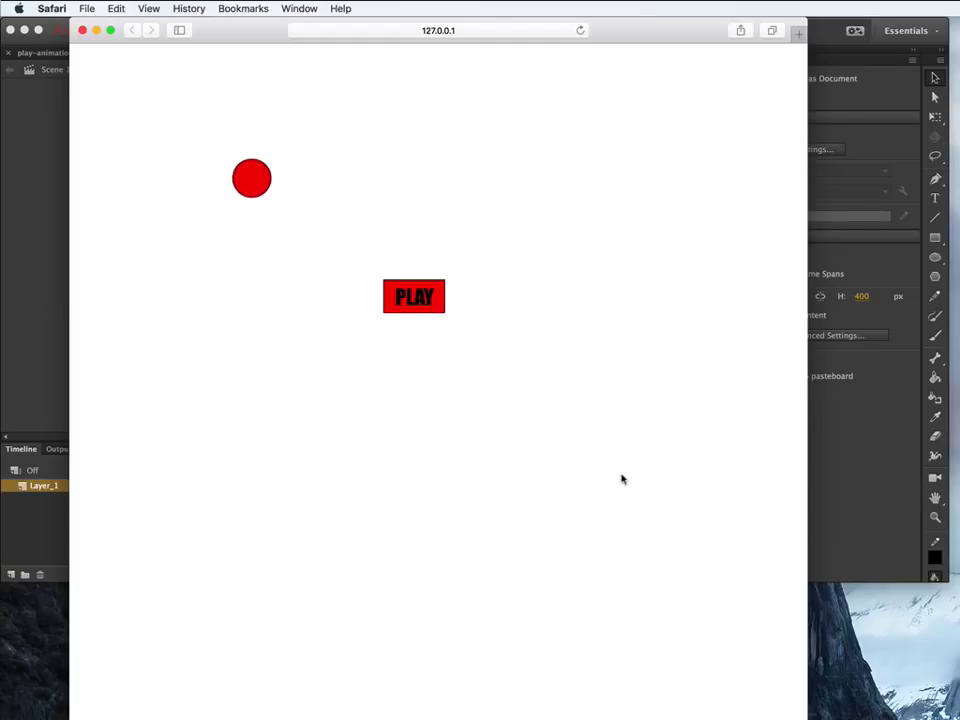
left_click(428, 314)
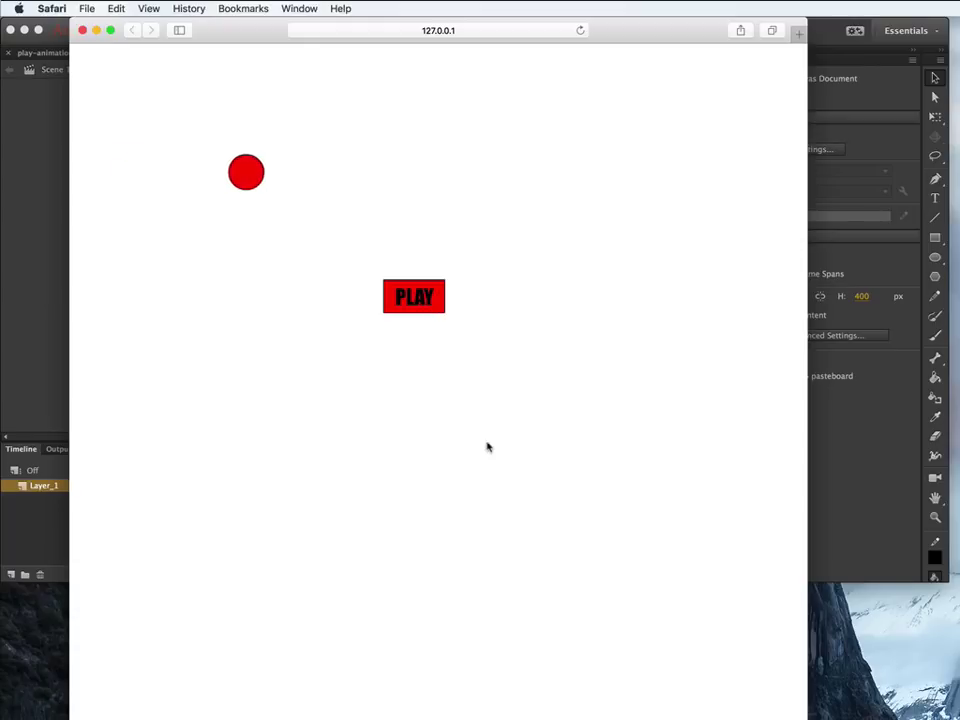
left_click(426, 313)
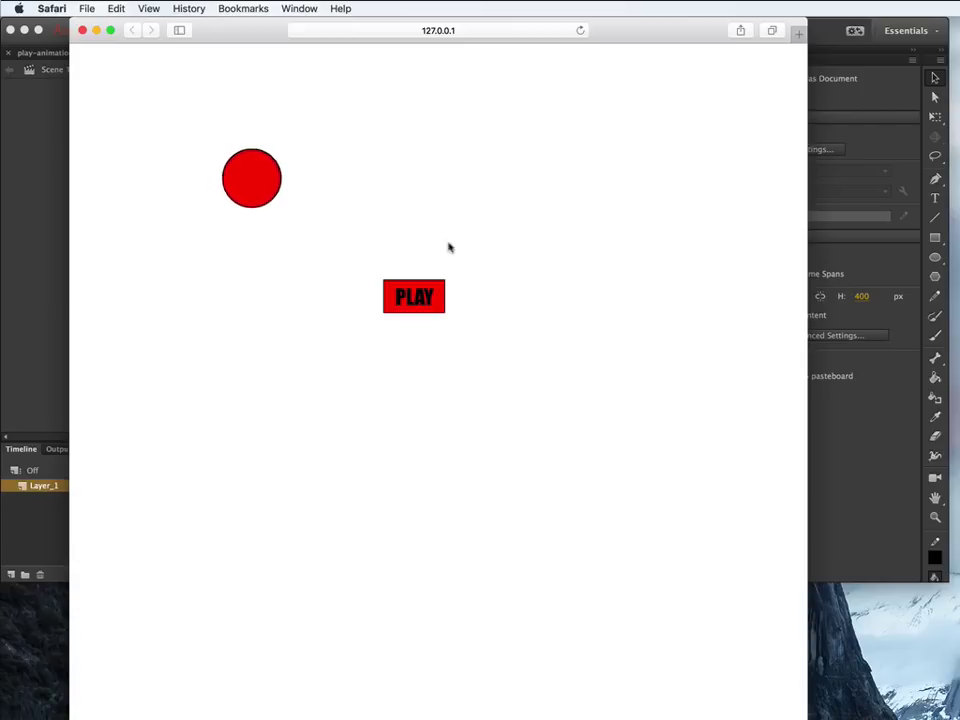
left_click(83, 31)
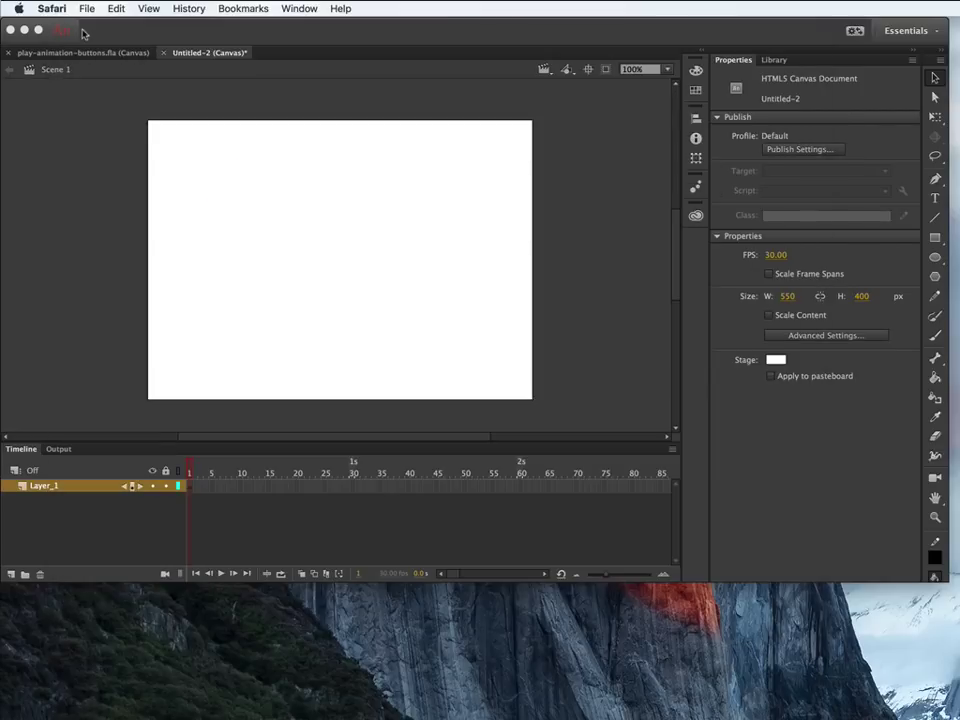
- On frame 1, draw a 71 × 71 red circle with a black outline and select it
left_click(218, 515)
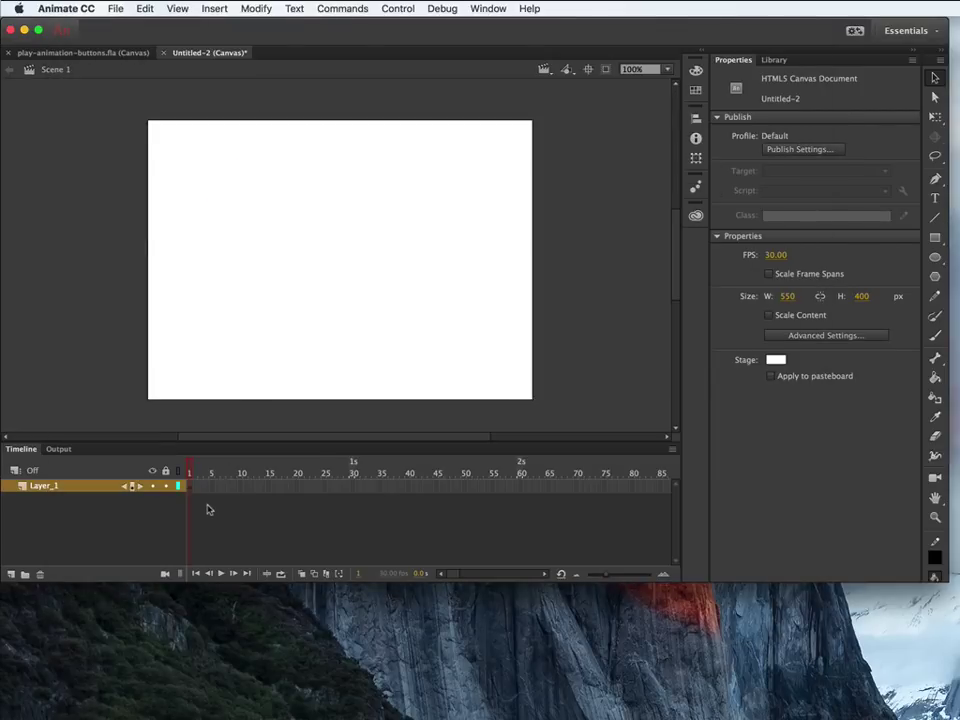
left_click(189, 489)
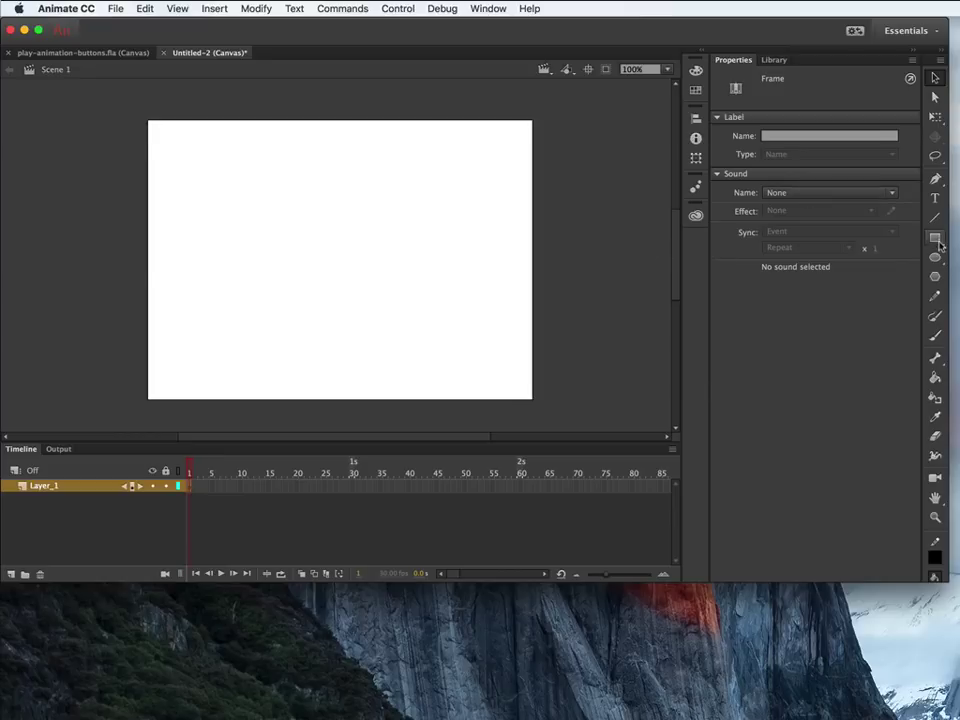
key("o")
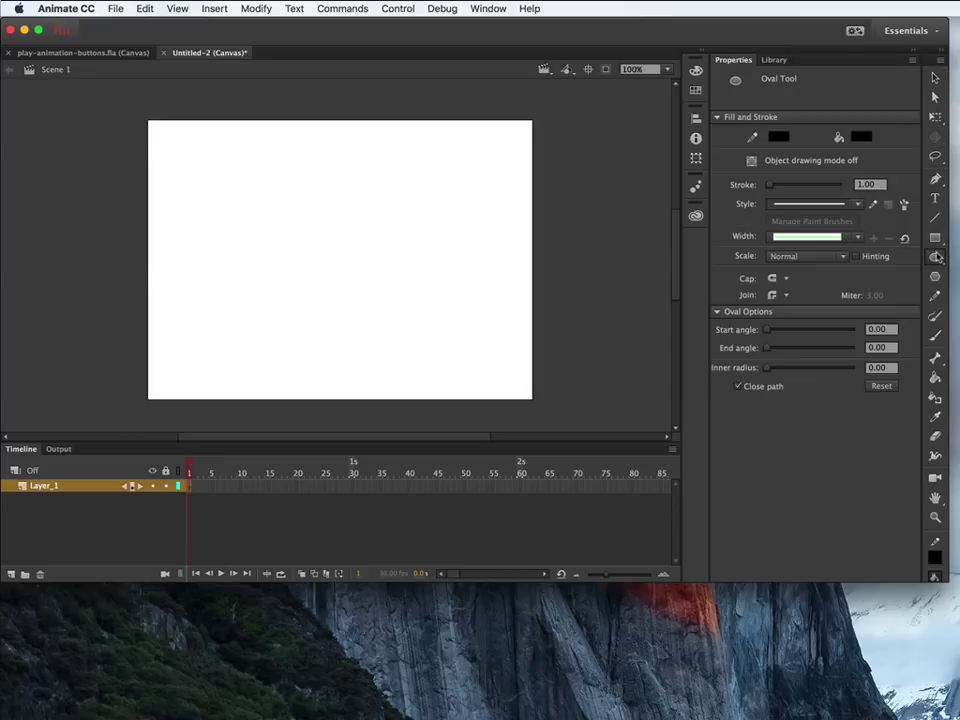
left_click(861, 137)
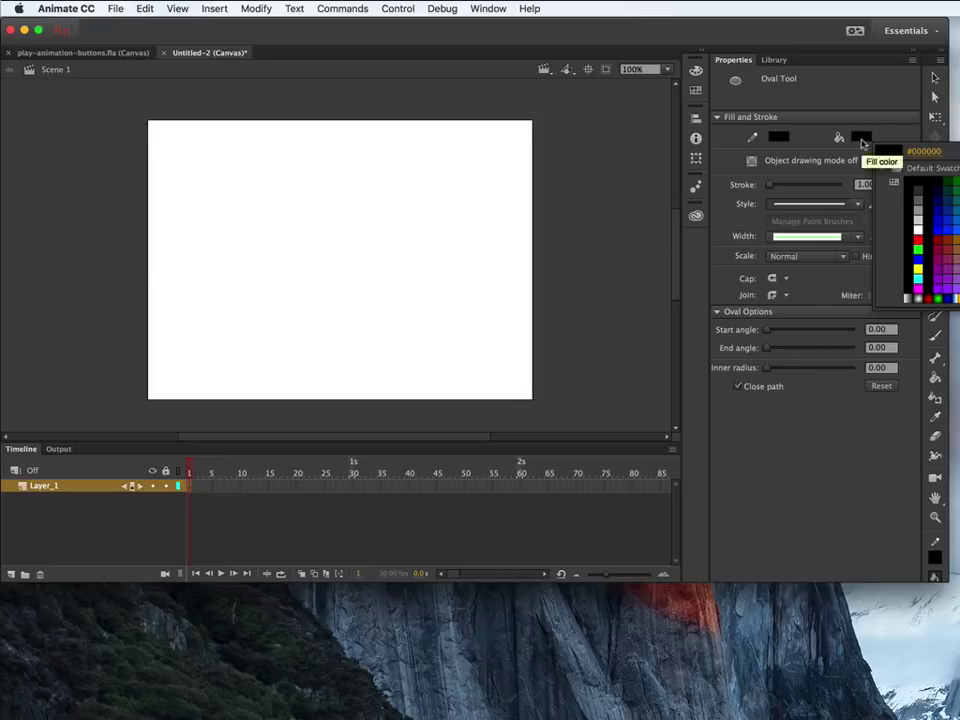
left_click(918, 240)
left_click_drag(197, 241, 246, 290)
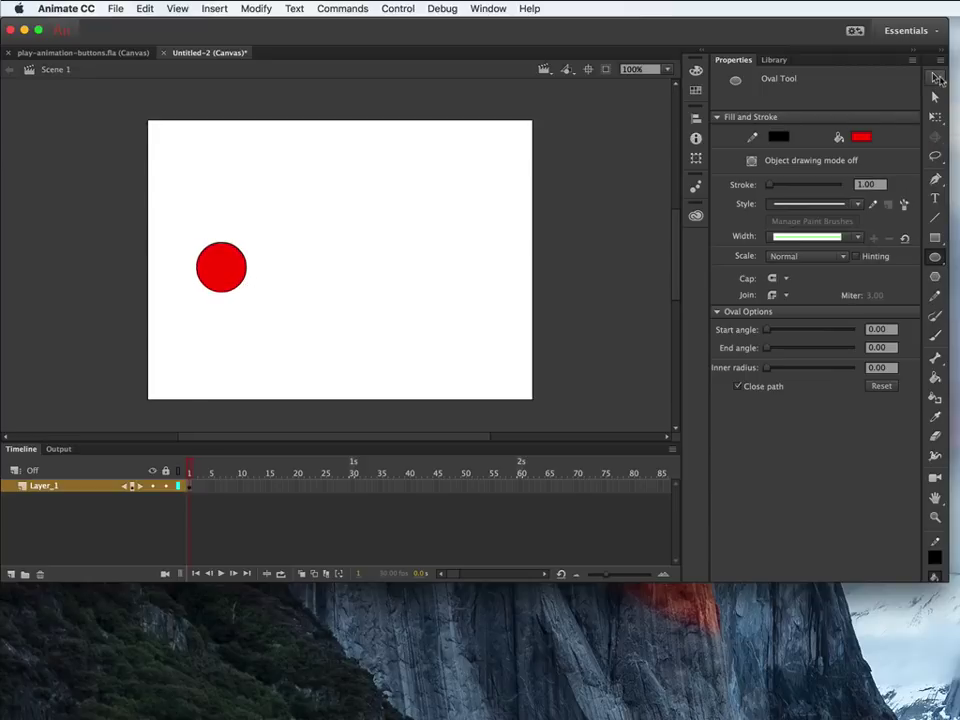
key("v")
mouse_move(177, 227)
left_mouse_down()
mouse_move(268, 291)
mouse_move(289, 326)
left_mouse_up()
- Convert the circle into a Graphic symbol named 'Circle' and nudge it up and left
right_click(232, 280)
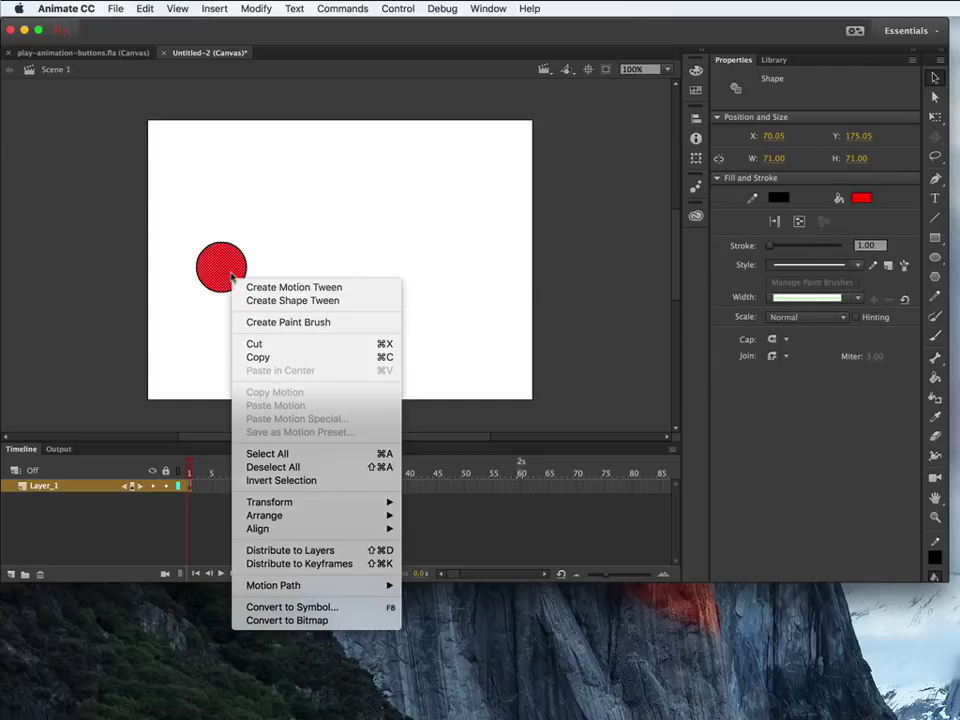
left_click(316, 608)
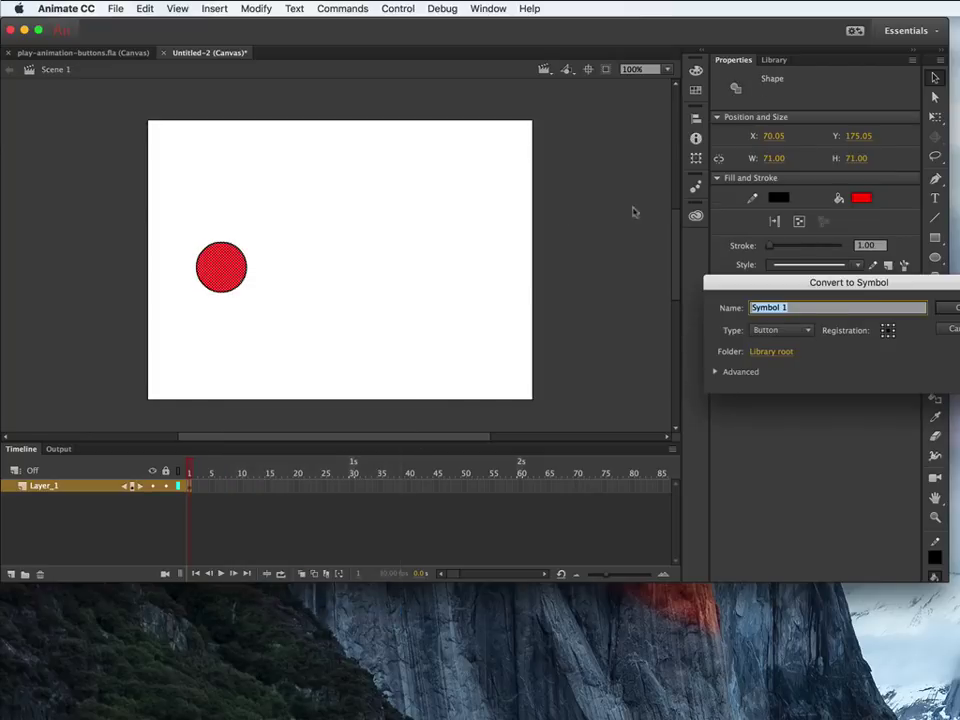
left_click_drag(816, 279, 459, 222)
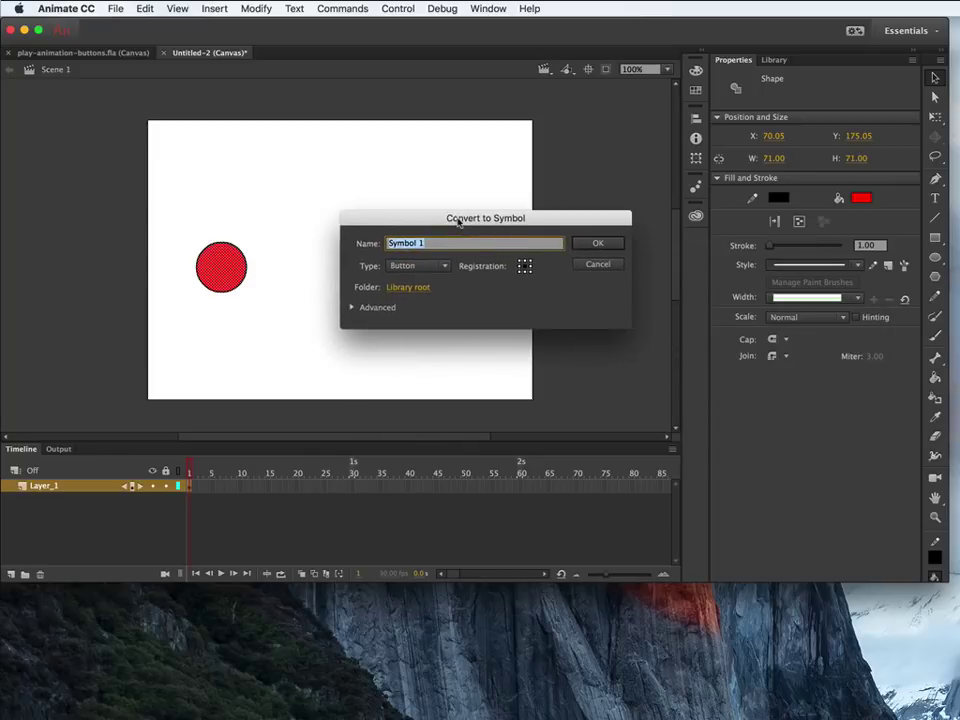
type("Circle")
left_click(443, 266)
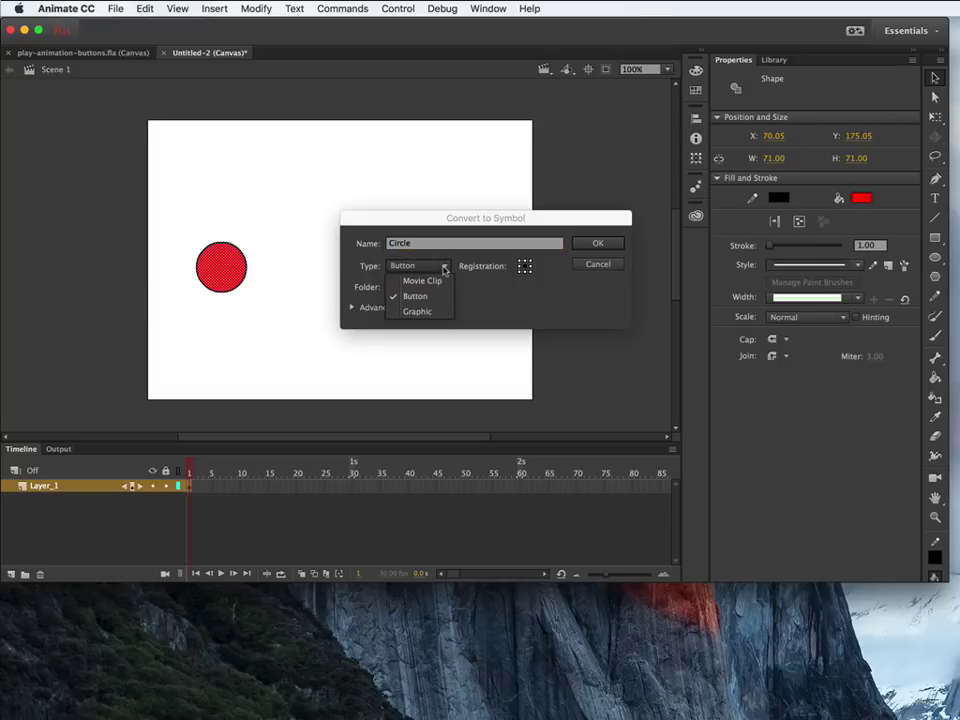
left_click(437, 311)
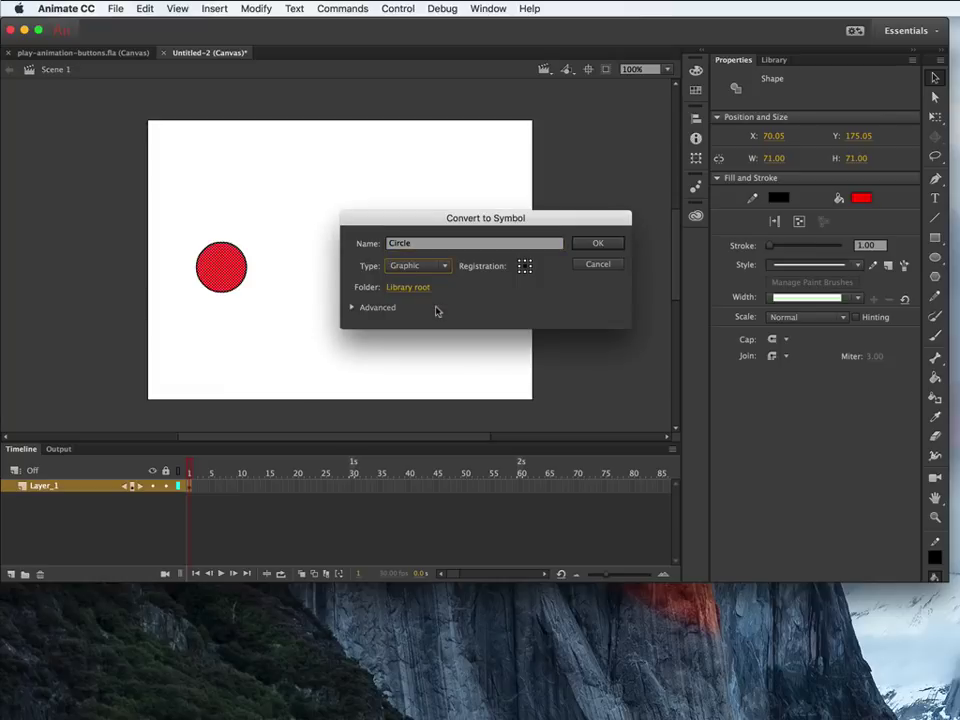
left_click(607, 243)
left_click_drag(237, 284, 212, 268)
- Add a keyframe at frame 60 on Layer_1 and move the circle to the stage's right side
left_click(521, 486)
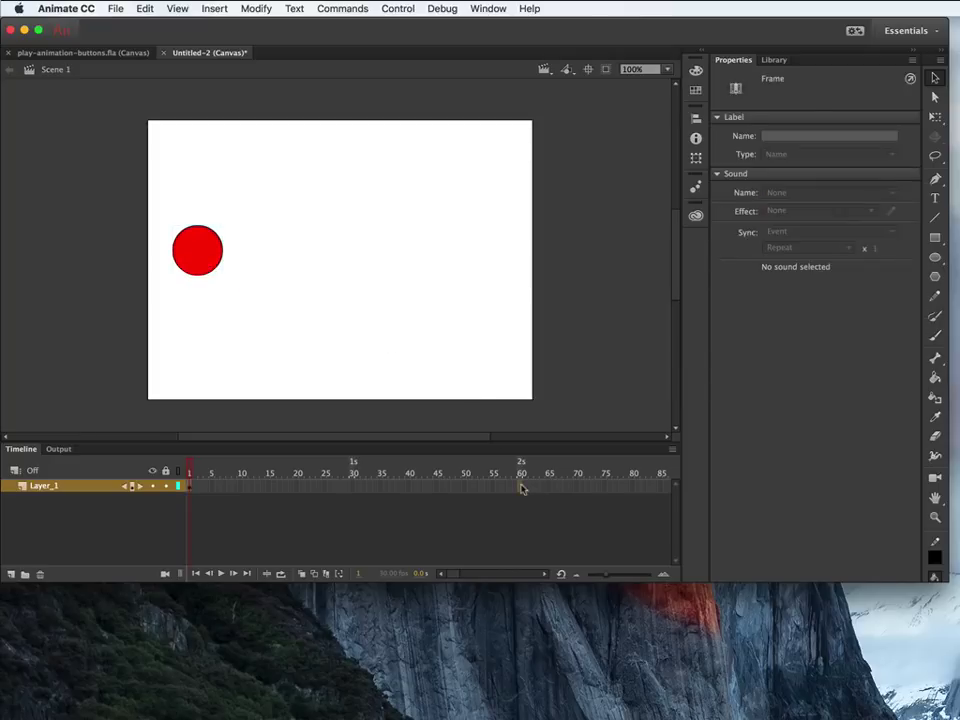
right_click(522, 488)
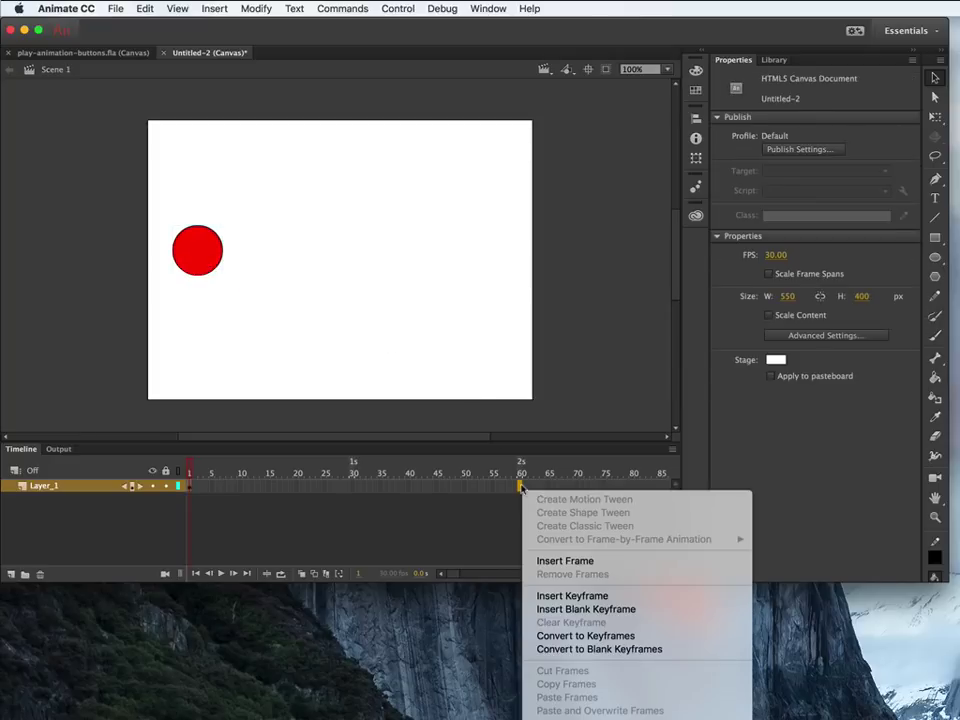
left_click(572, 596)
left_click_drag(202, 270, 478, 270)
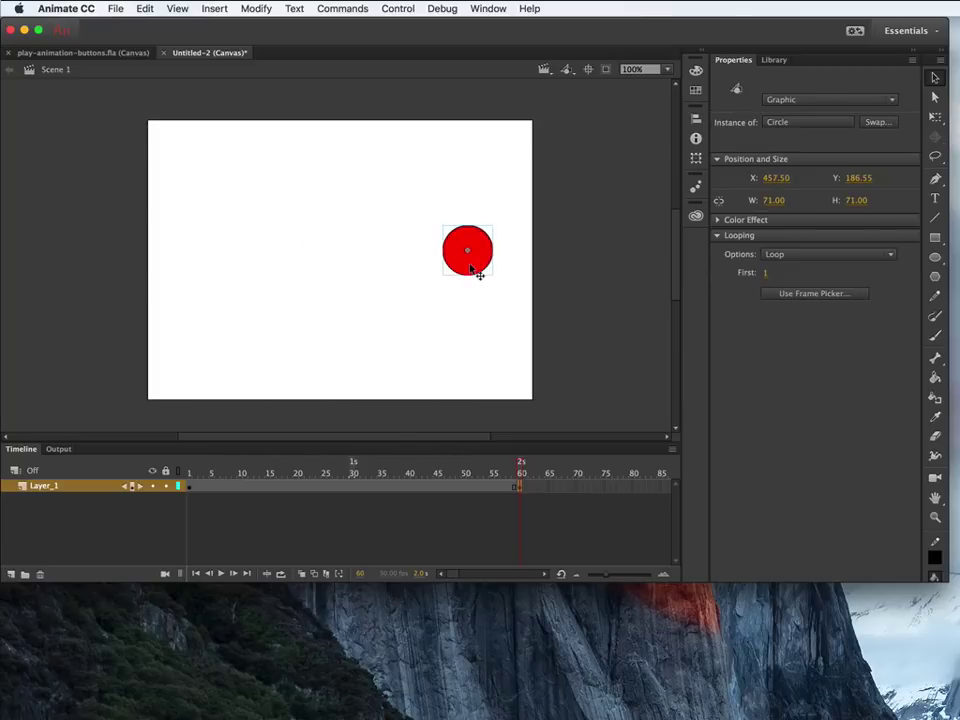
- Create a classic tween across frames 1–60 and add a new Layer_2
left_click(367, 486)
right_click(367, 487)
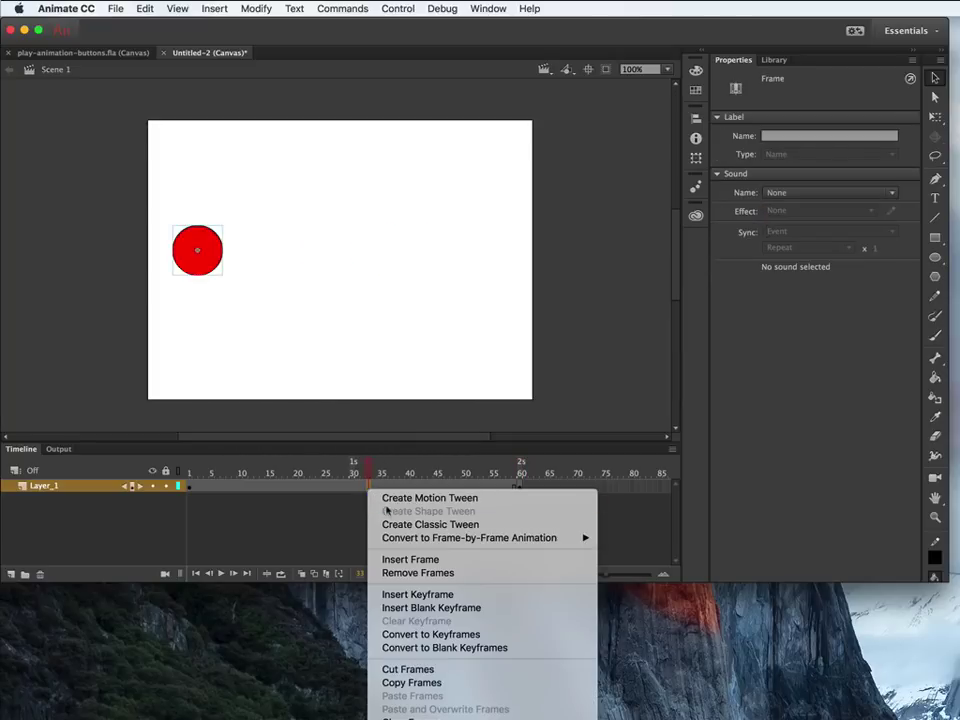
left_click(395, 524)
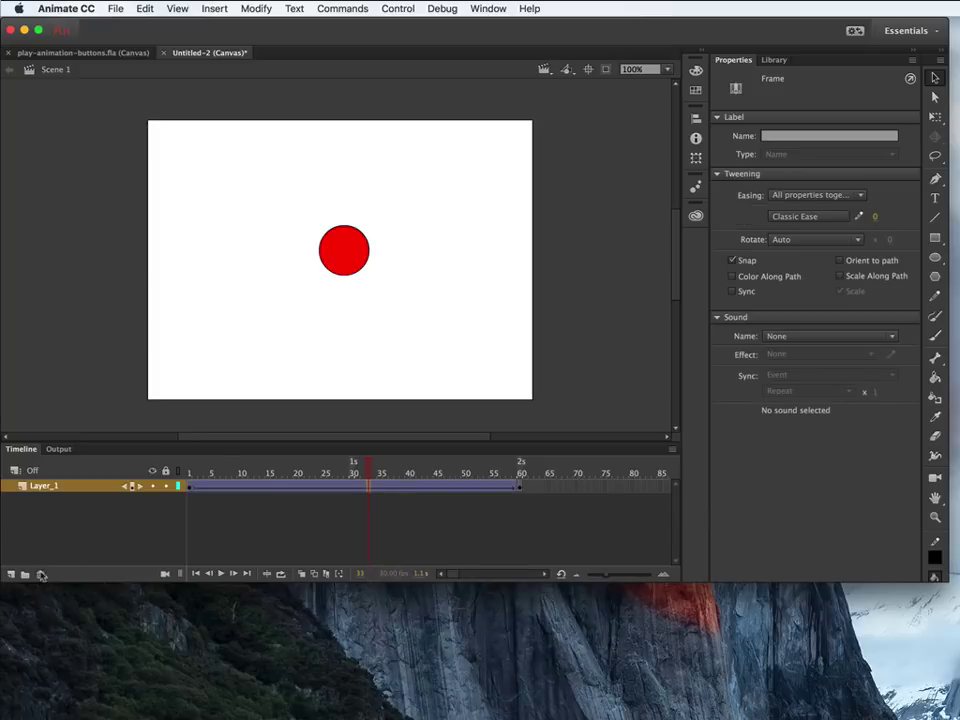
left_click(11, 574)
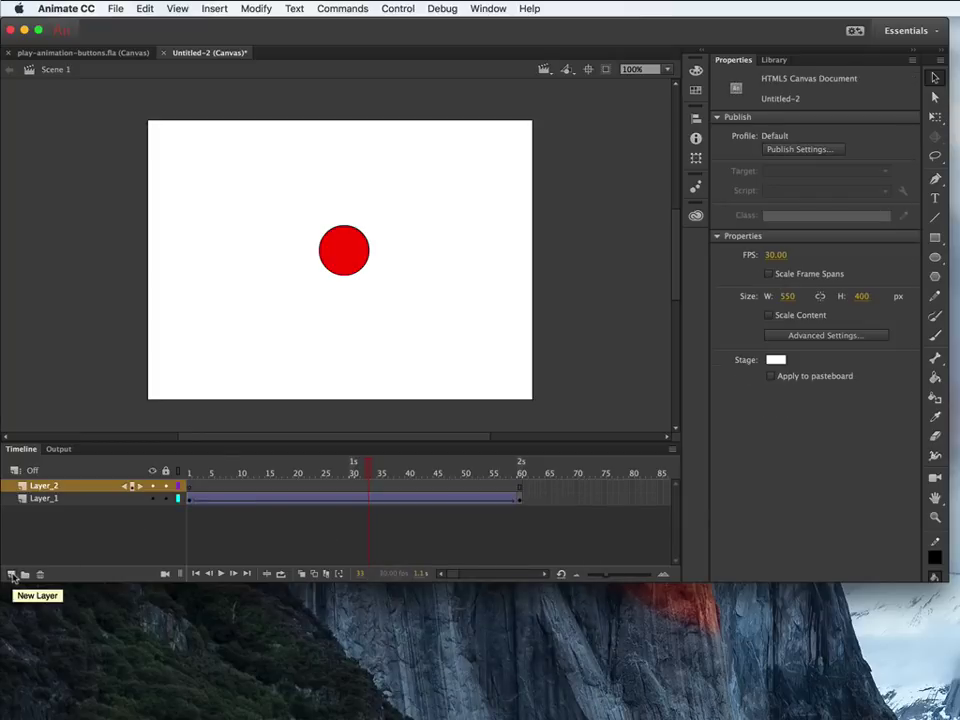
- Insert a blank keyframe at frame 60 on Layer_2 and place a Circle from the Library at stage centre
left_click(524, 489)
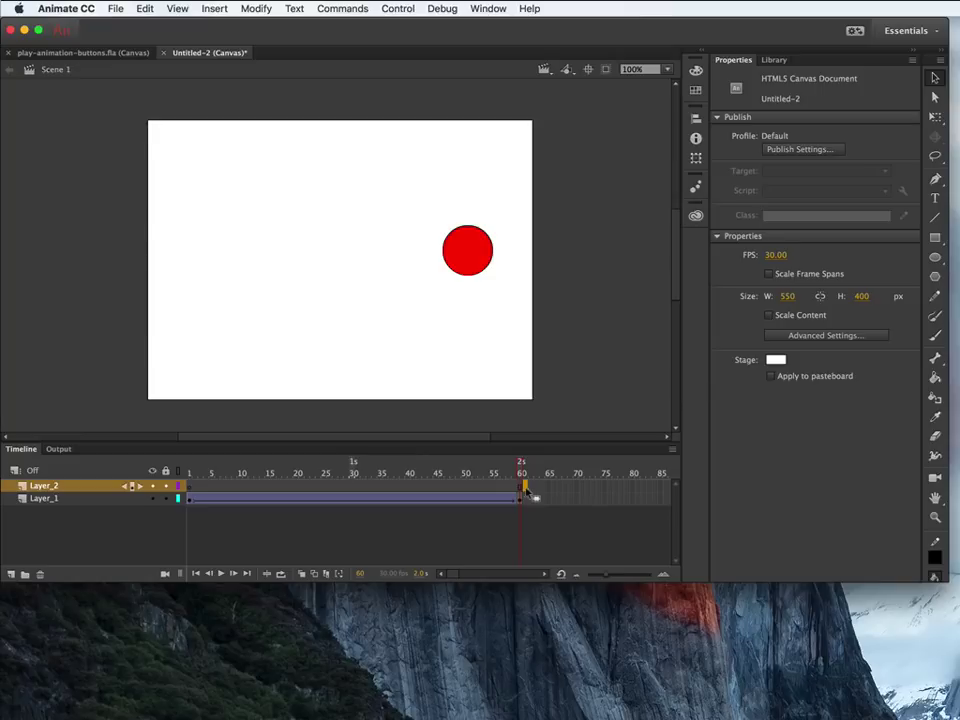
right_click(526, 488)
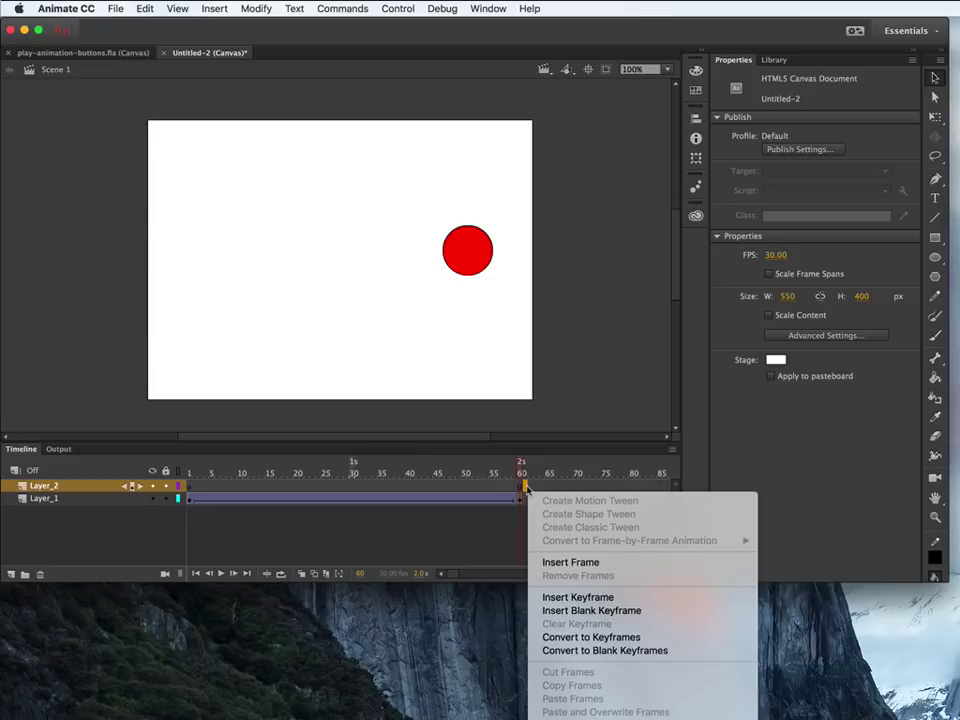
left_click(608, 610)
left_click(778, 60)
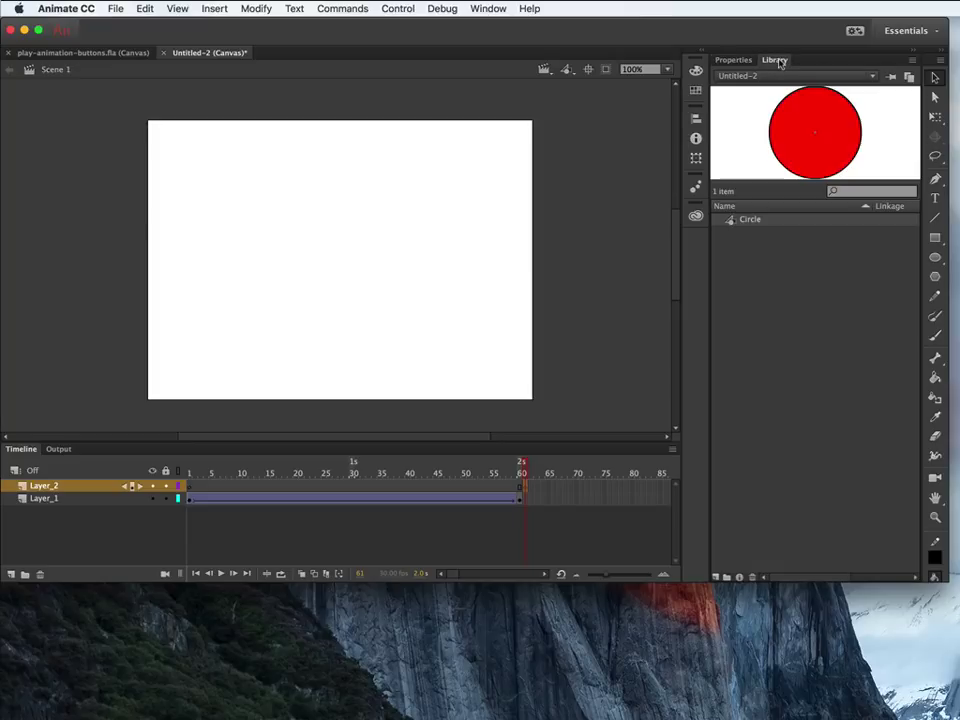
left_click(737, 223)
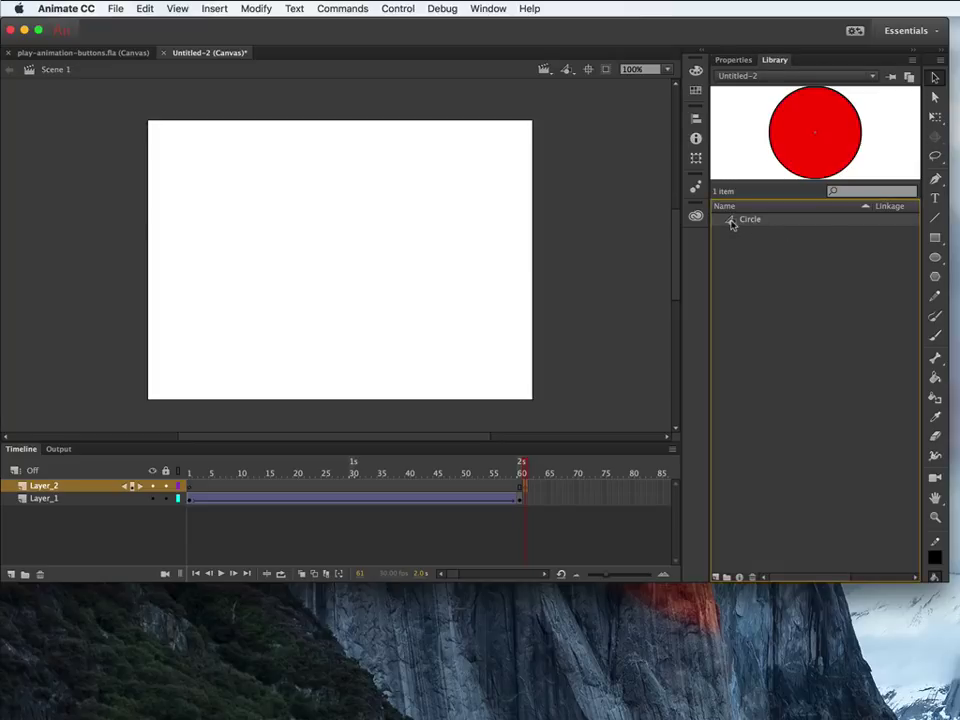
left_click_drag(731, 223, 324, 264)
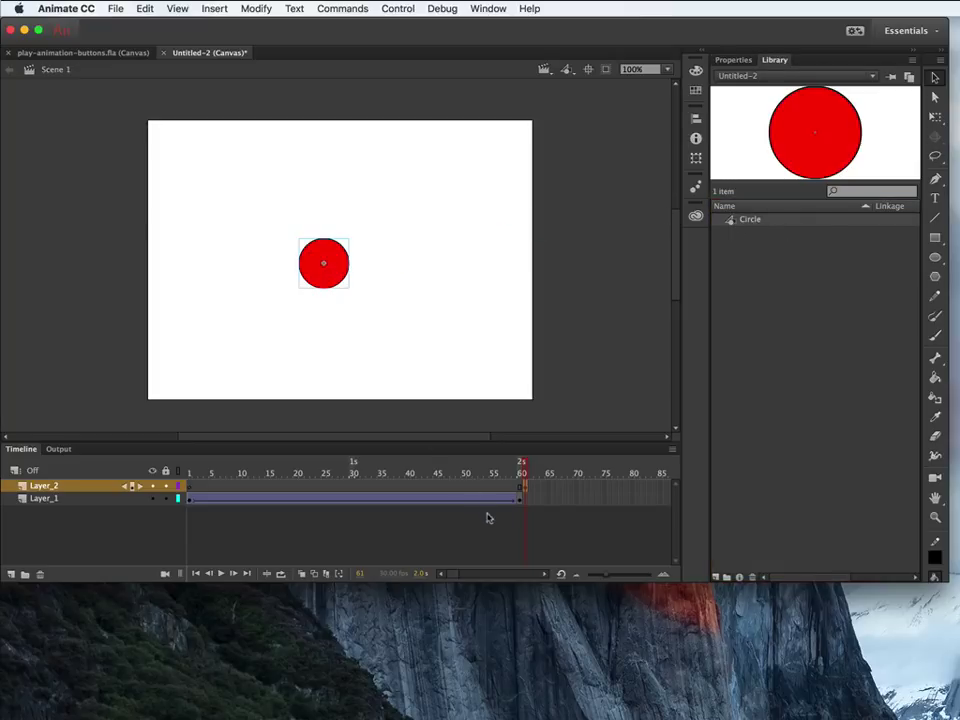
- Add keyframes at frames 90 and 120 on Layer_2, then return to frame 90
scroll(487, 517, "right", 5)
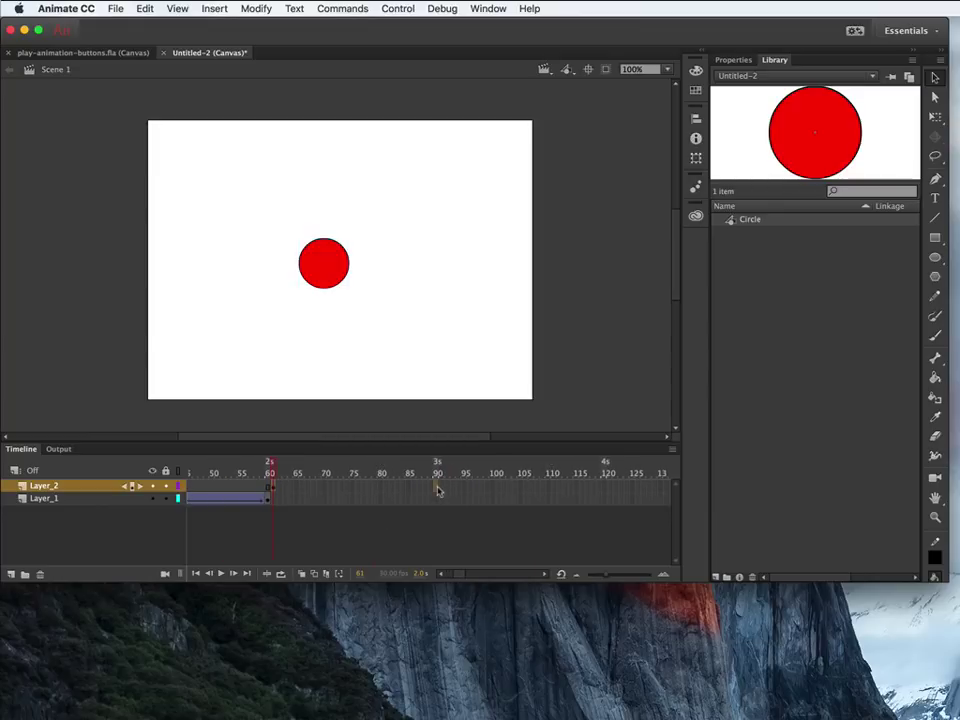
right_click(437, 487)
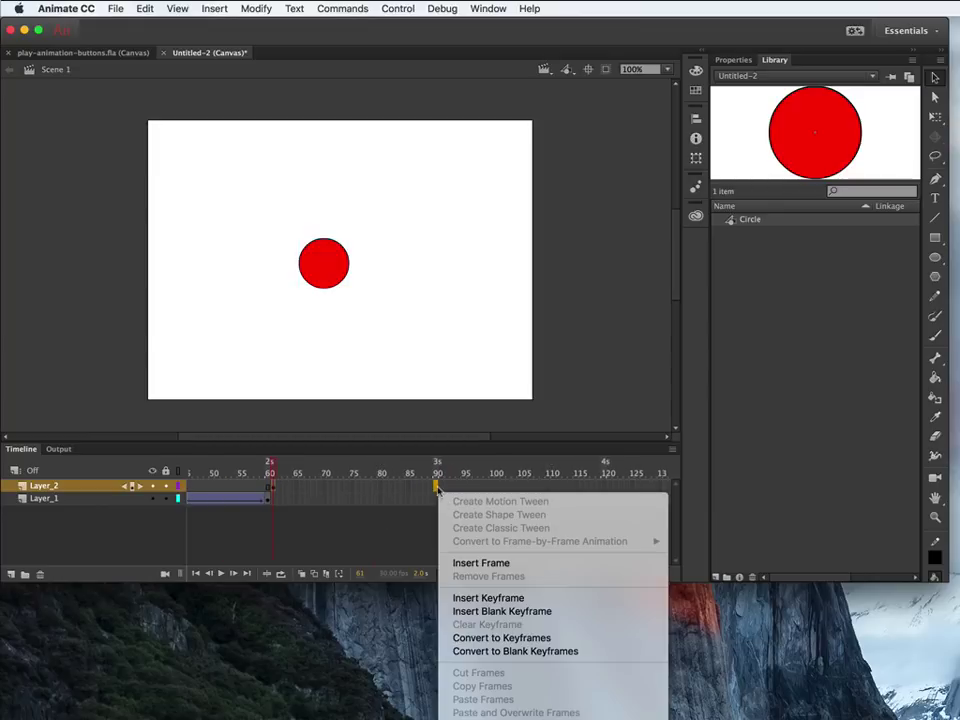
left_click(488, 598)
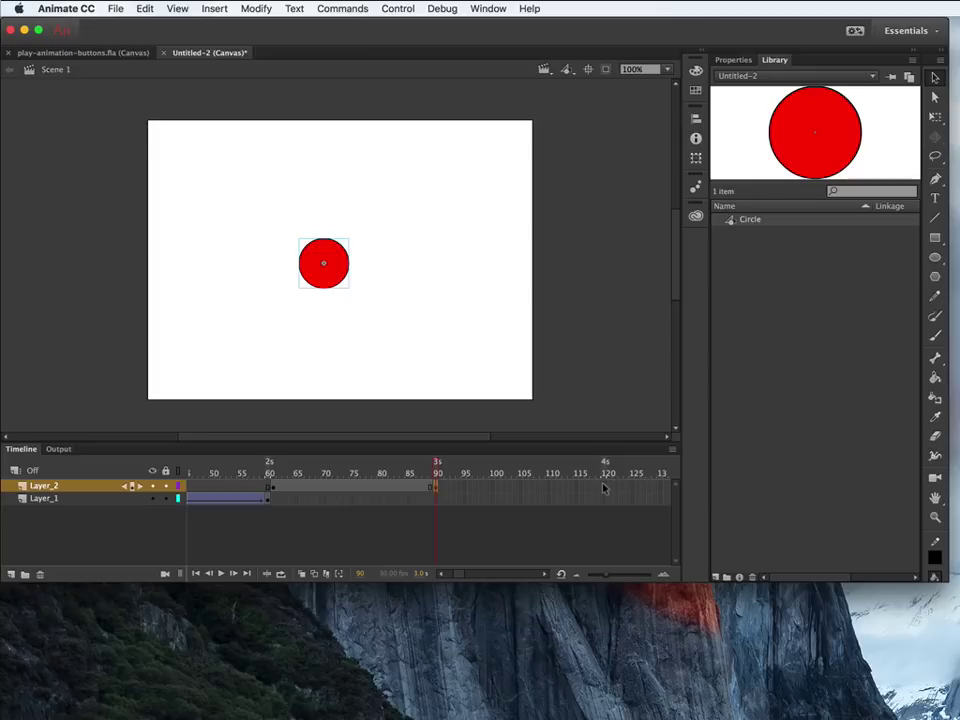
left_click(603, 487)
right_click(603, 487)
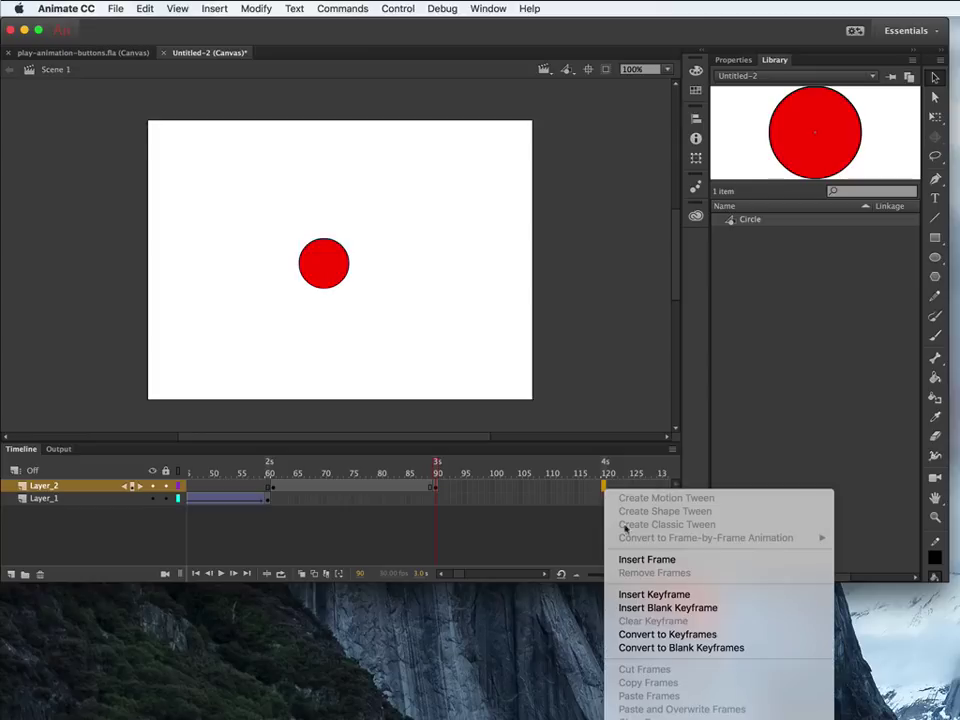
left_click(645, 594)
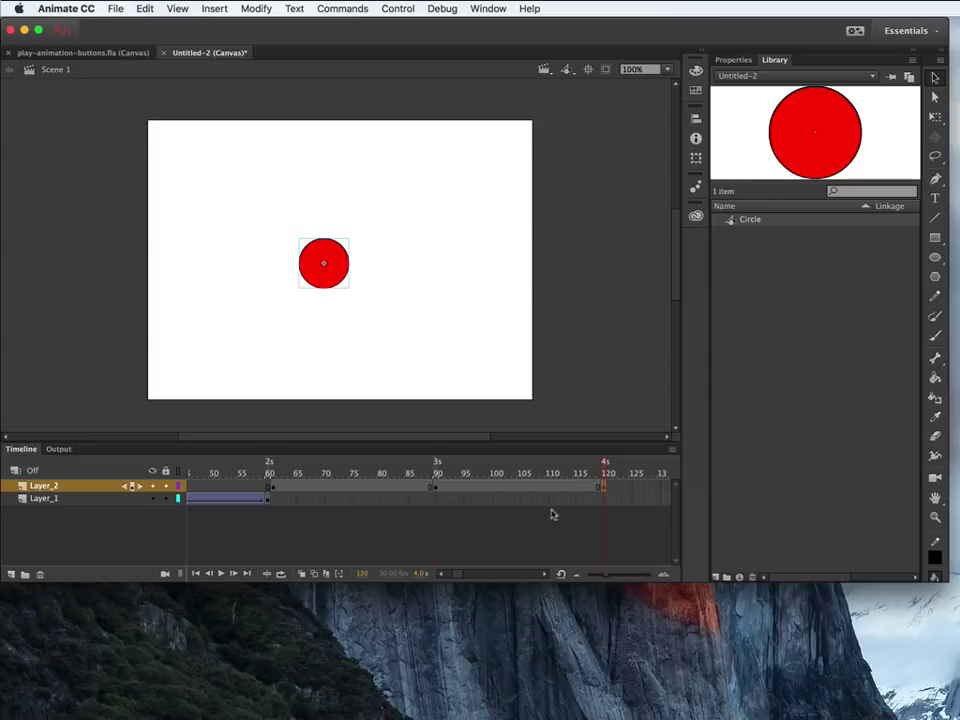
left_click(437, 488)
- Enlarge the circle at frame 90 and add classic tweens over frames 60–90 and 90–120
key("q")
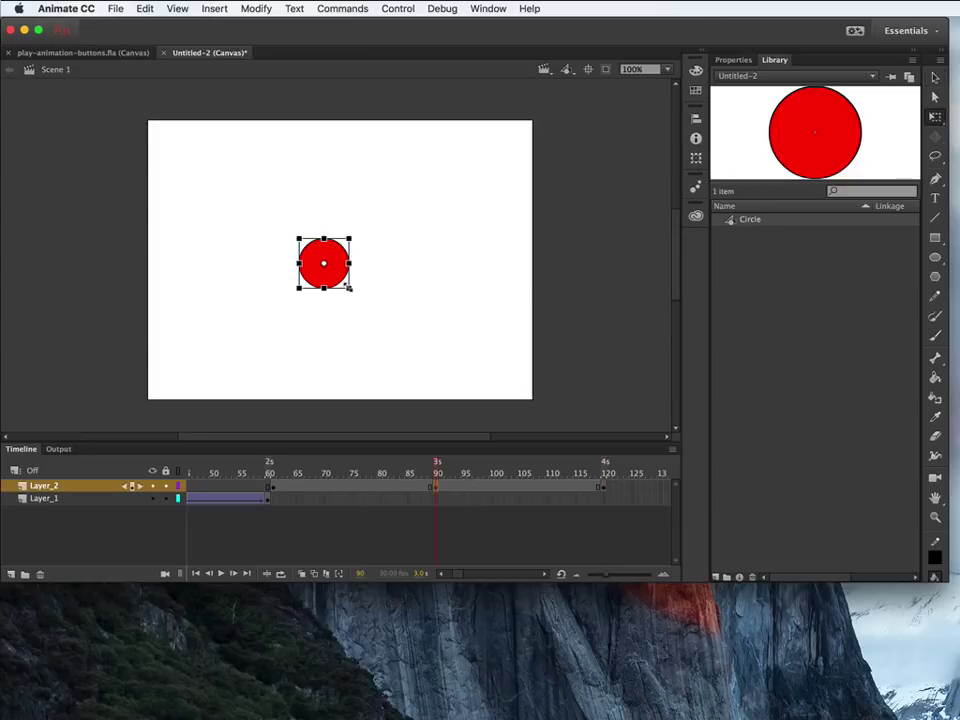
left_click_drag(354, 291, 394, 331)
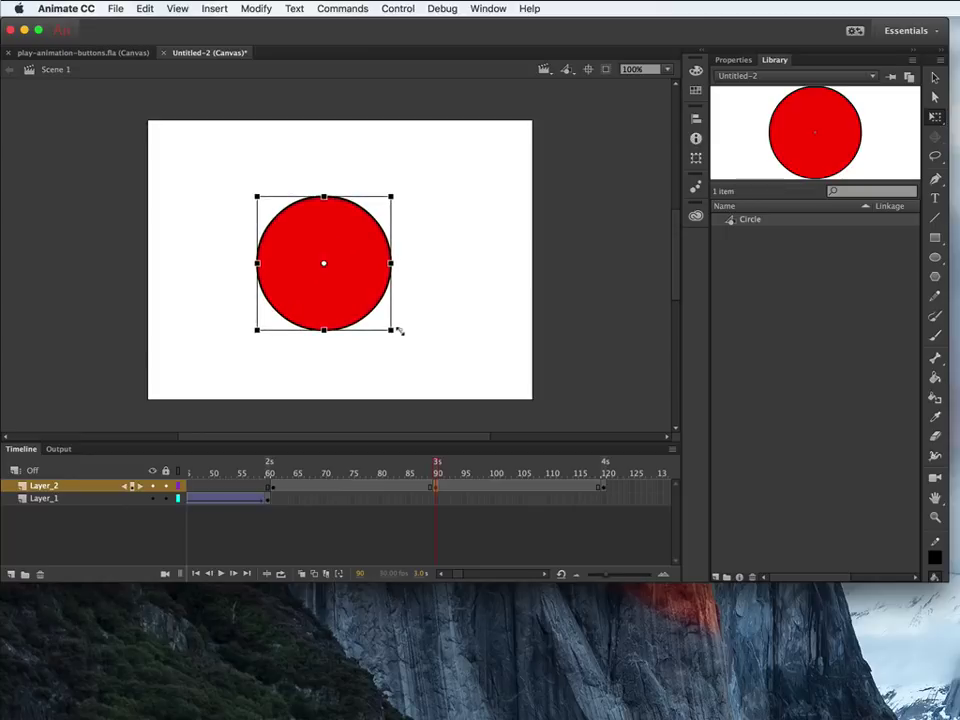
left_click(381, 486)
right_click(381, 488)
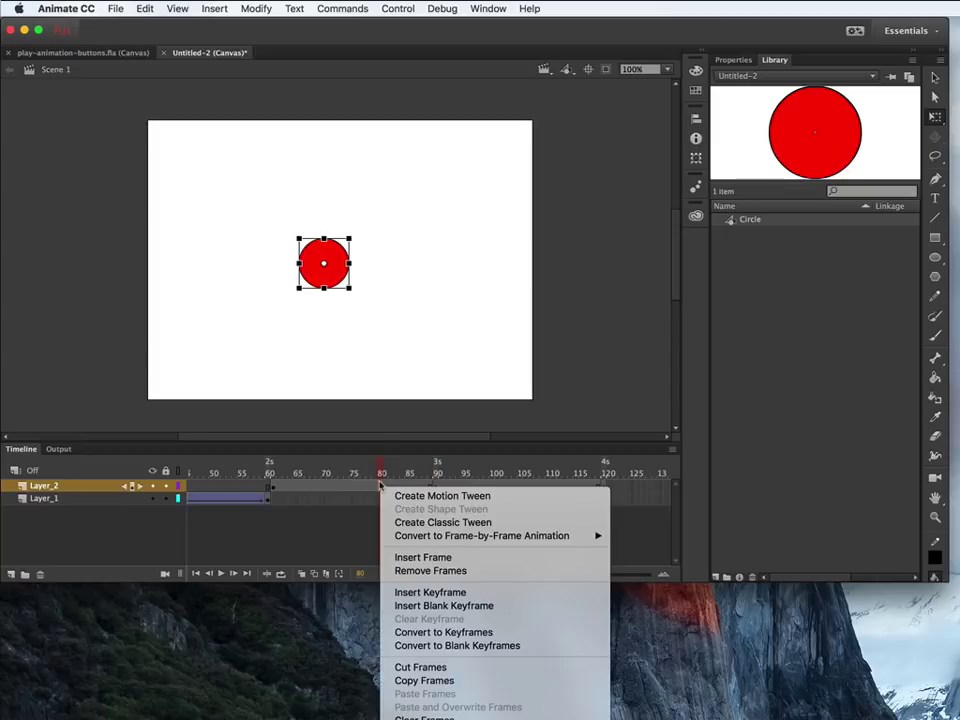
left_click(400, 524)
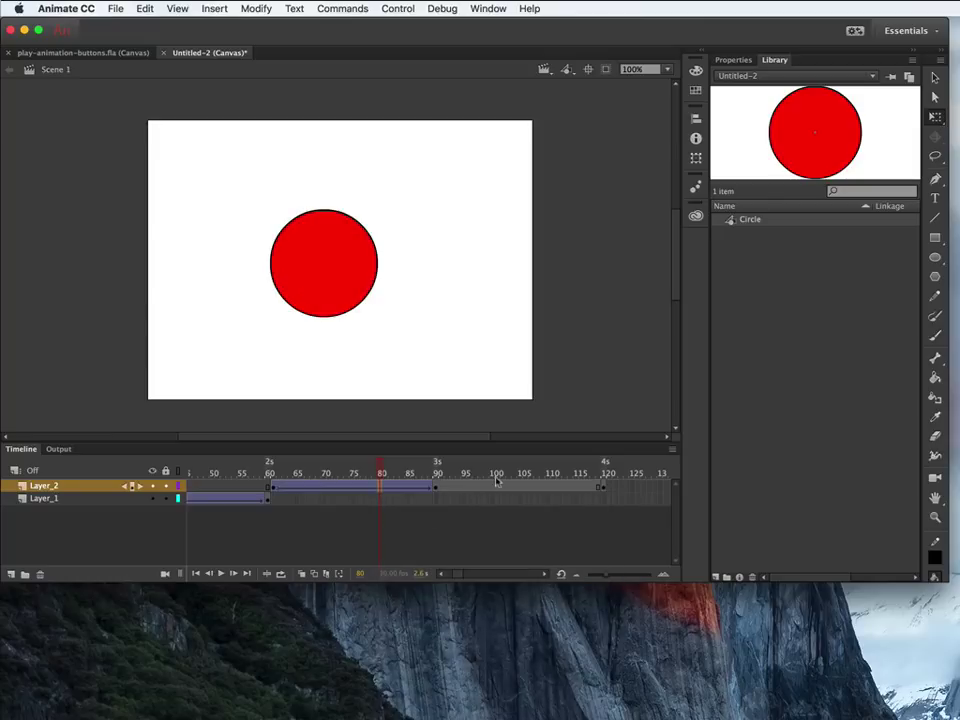
left_click(503, 487)
right_click(502, 486)
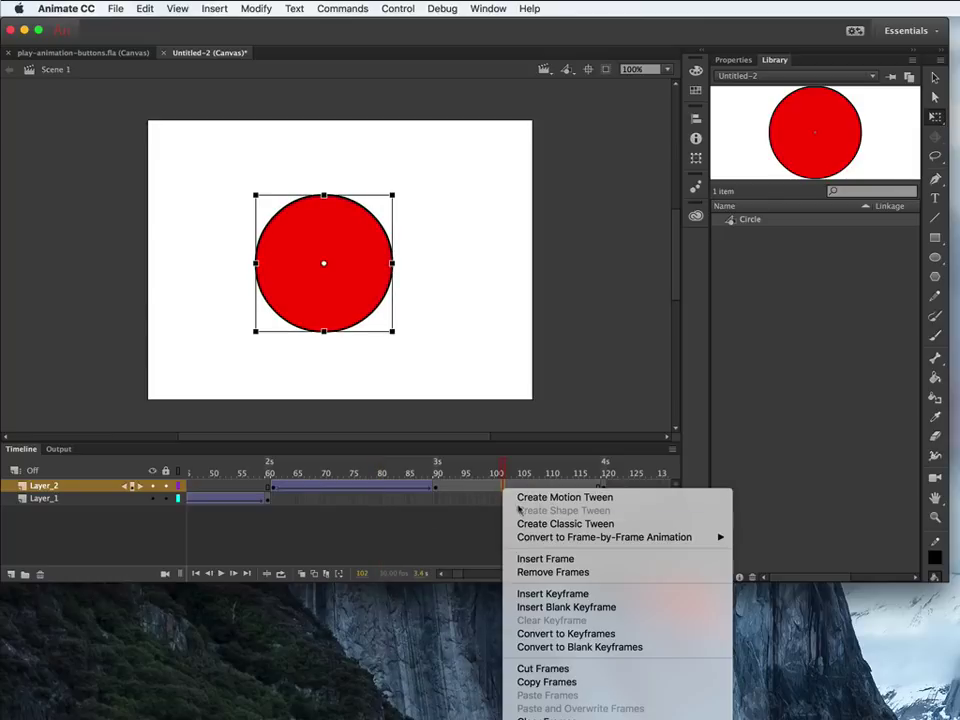
left_click(525, 523)
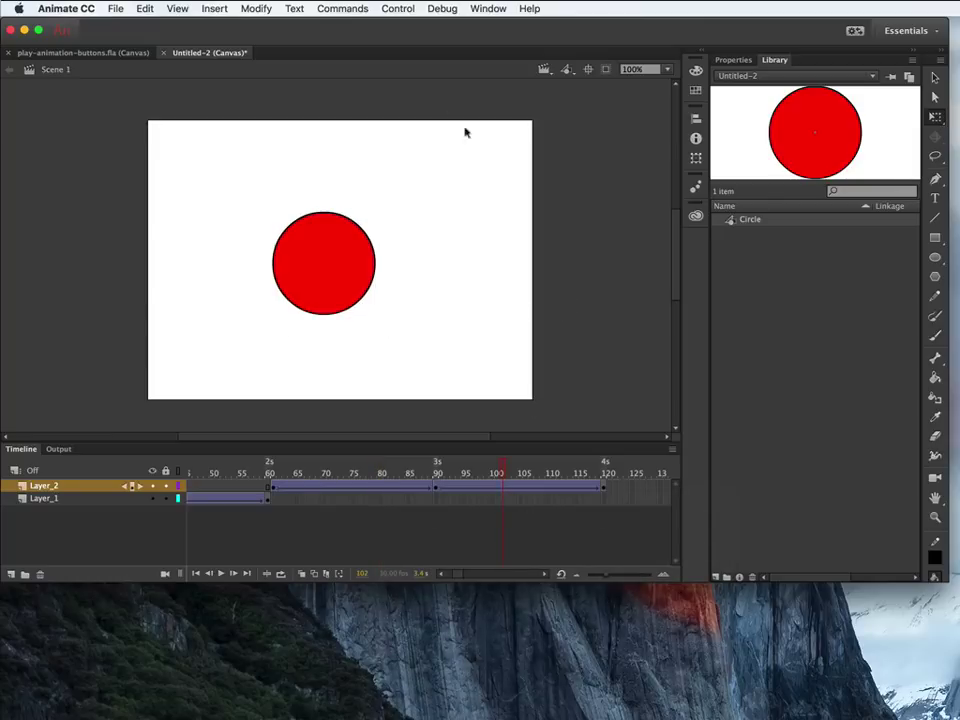
- Test the animation in the Safari browser via Control > Test, then close the preview
left_click(396, 8)
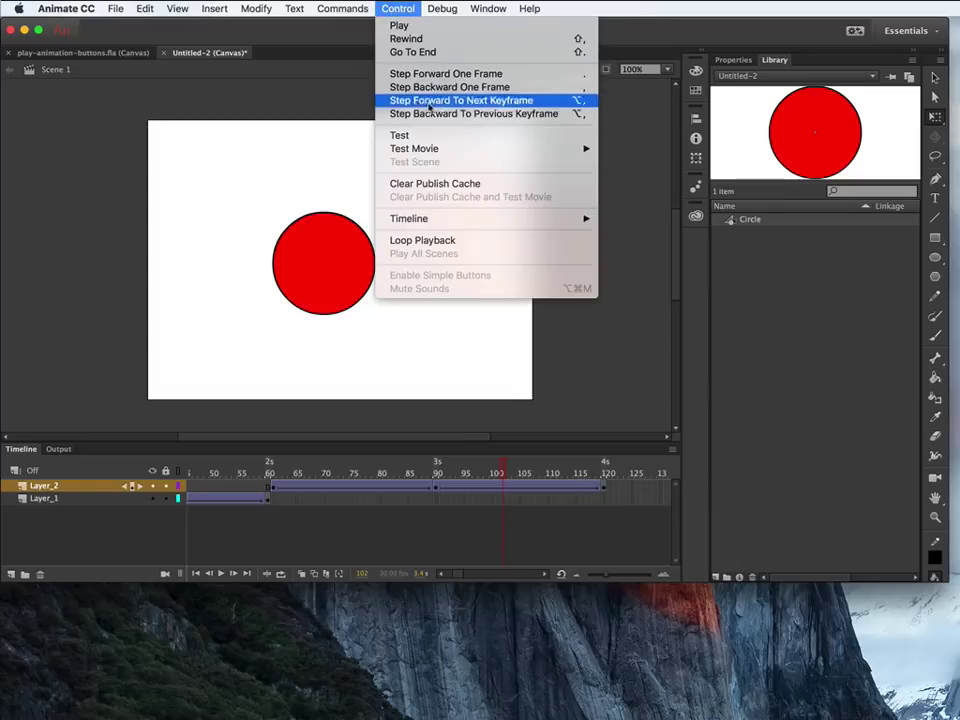
left_click(434, 137)
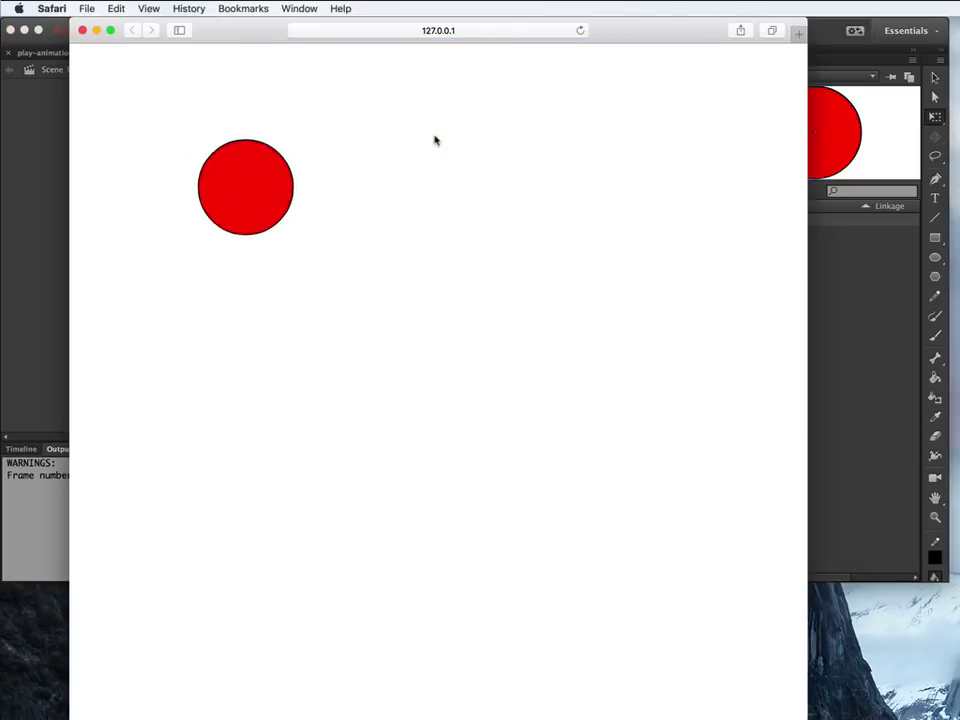
left_click(82, 31)
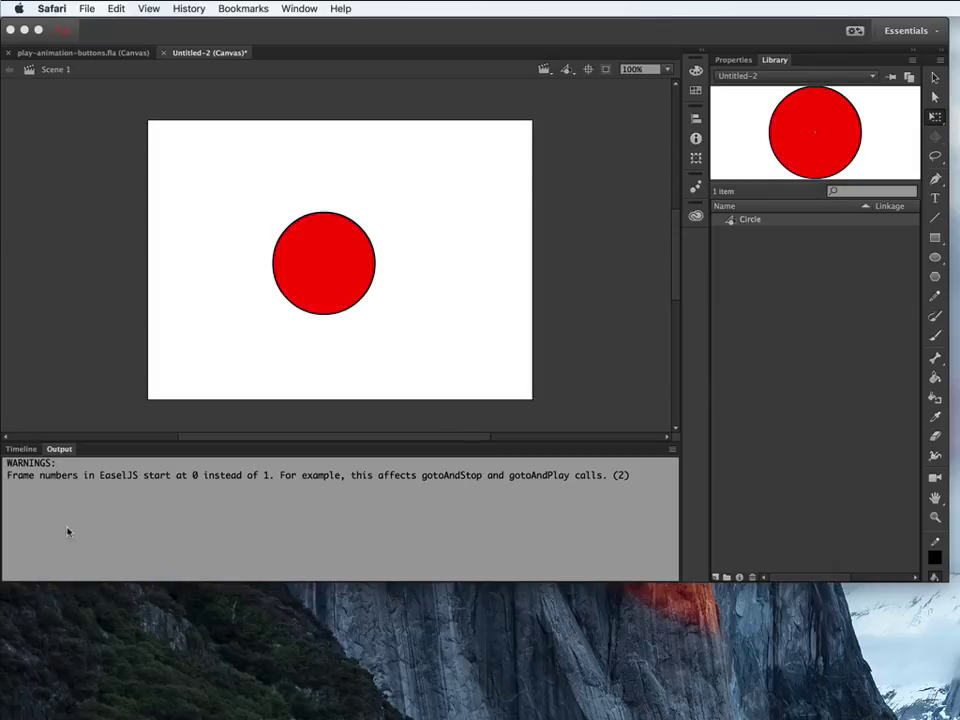
- Back in Animate, show the Timeline and check the circle at frames 1 and 60
left_click(22, 451)
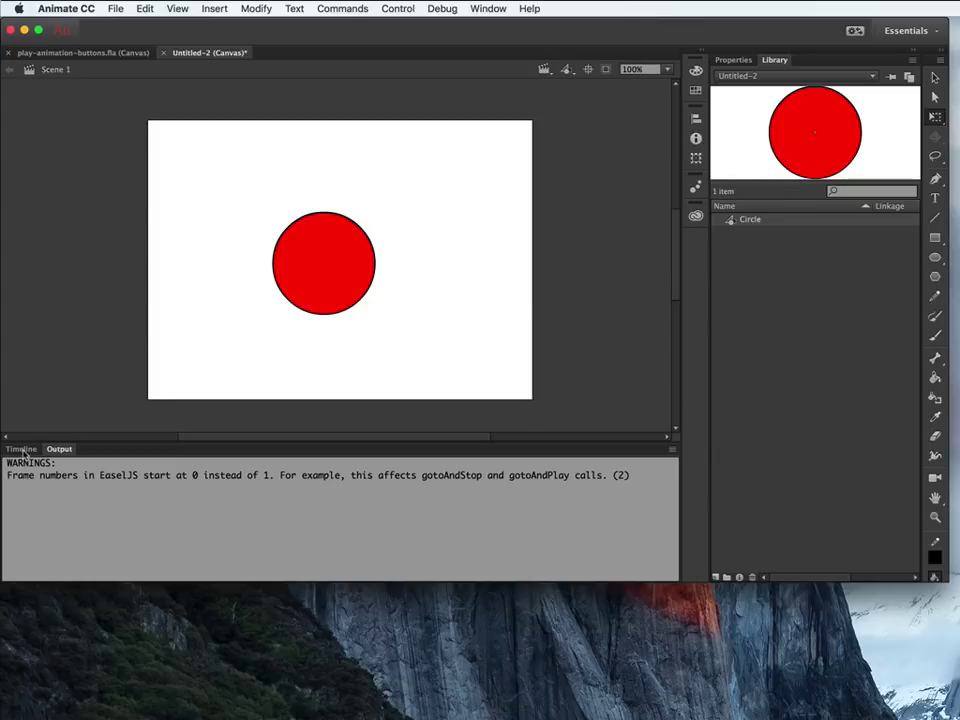
left_click(22, 450)
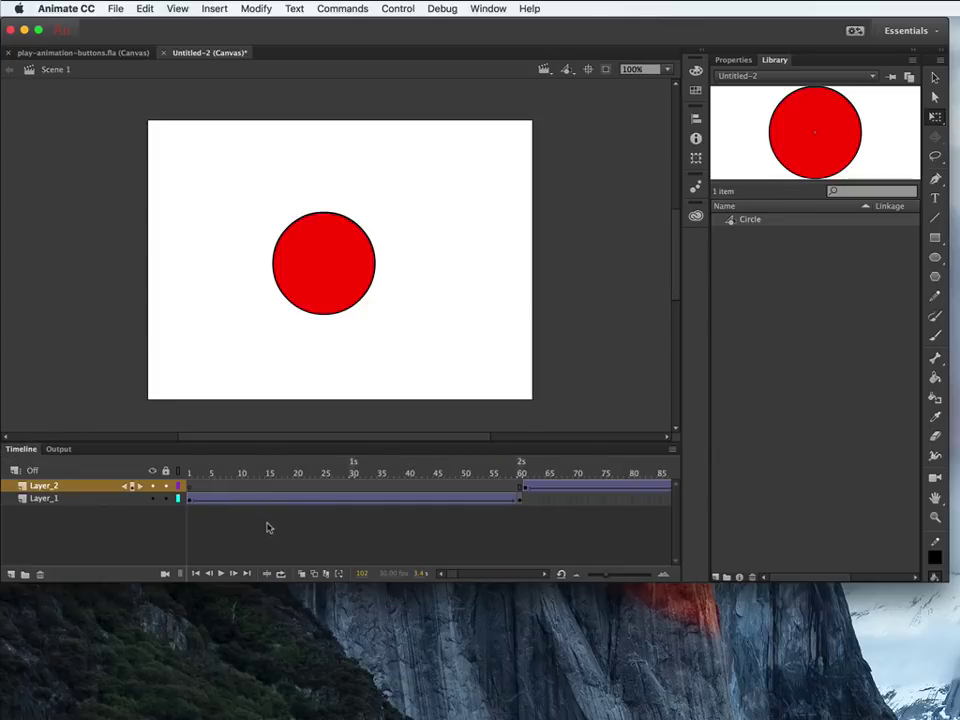
left_click(190, 487)
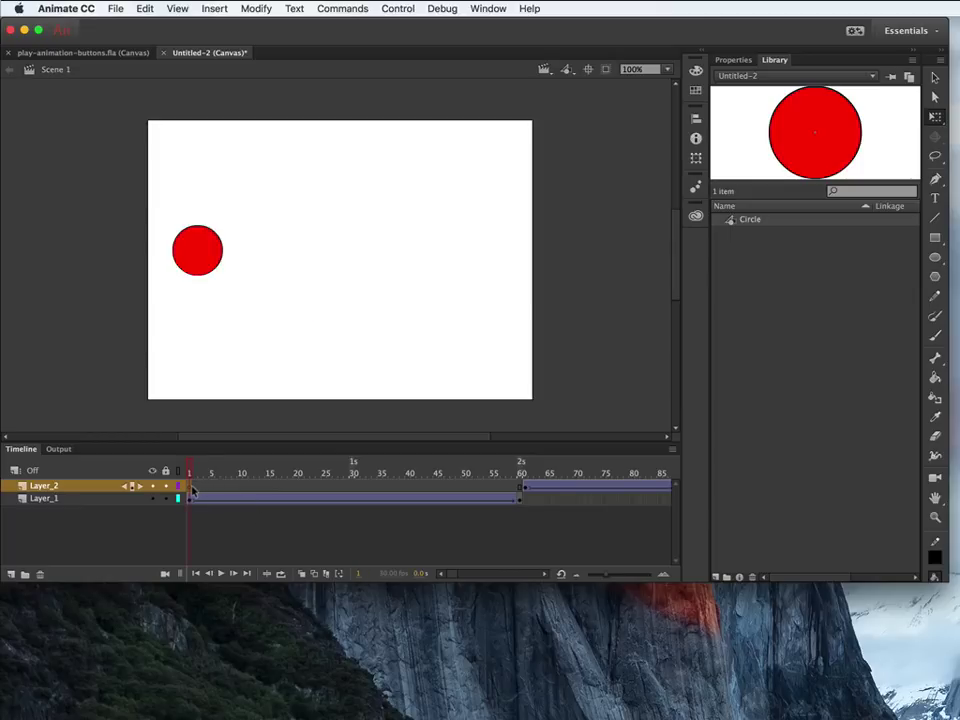
left_click(521, 490)
scroll(546, 507, "right", 5)
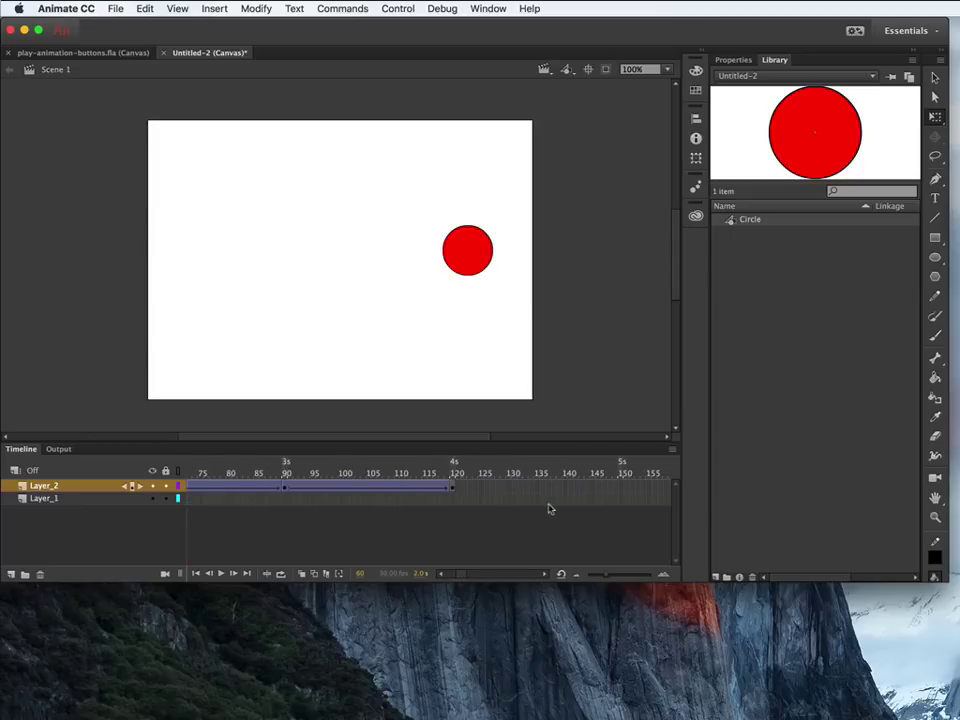
- Add a new top layer, rename it 'actions', and select its frame 1
left_click(452, 487)
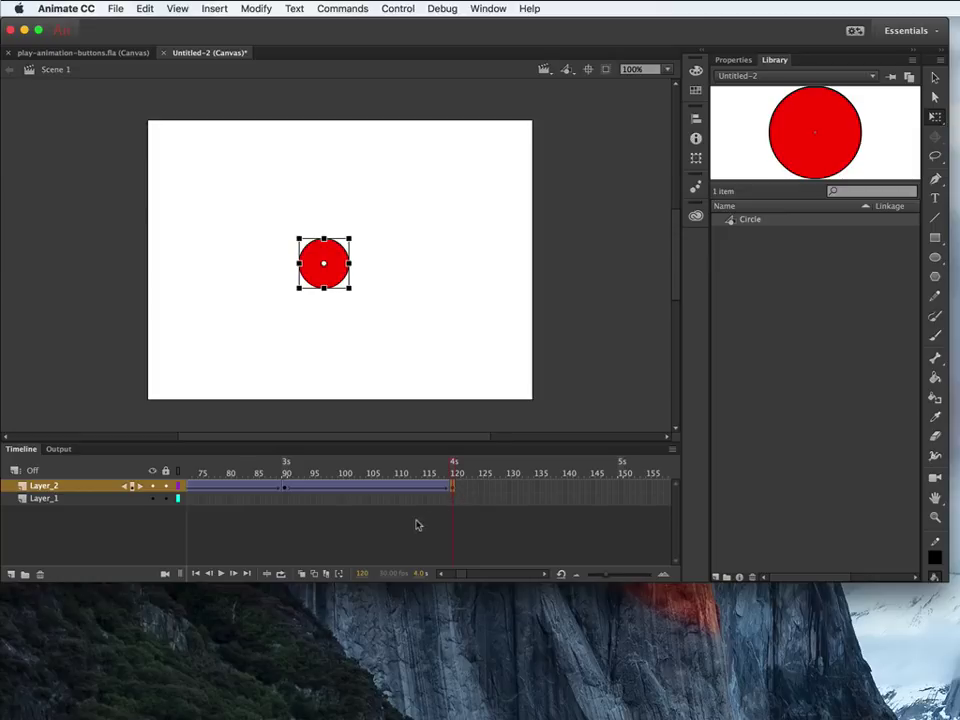
scroll(418, 525, "left", 5)
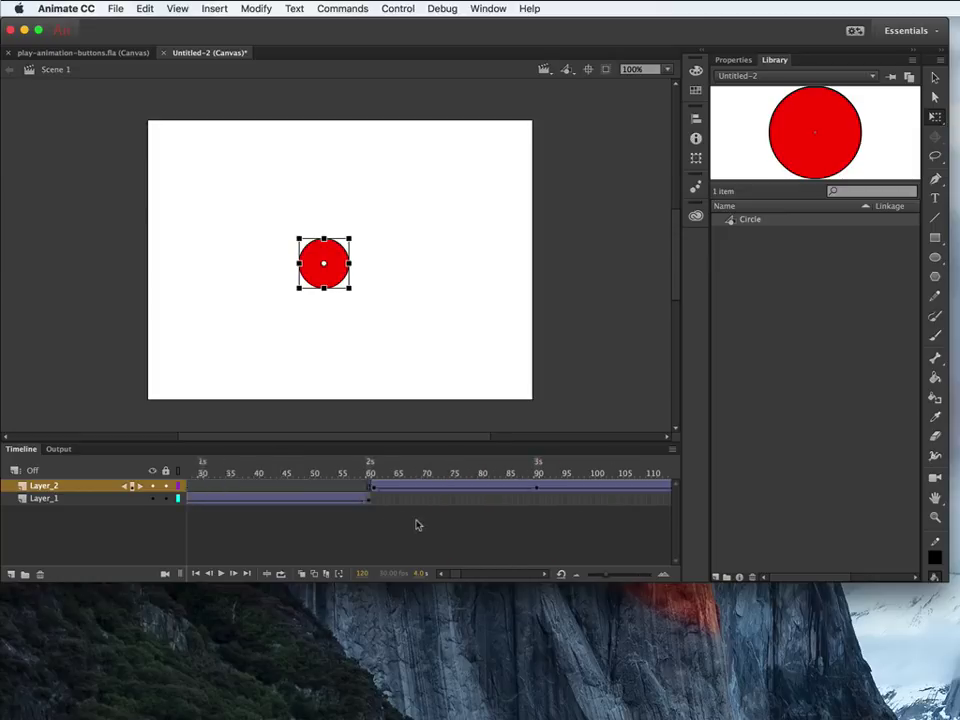
left_click(11, 574)
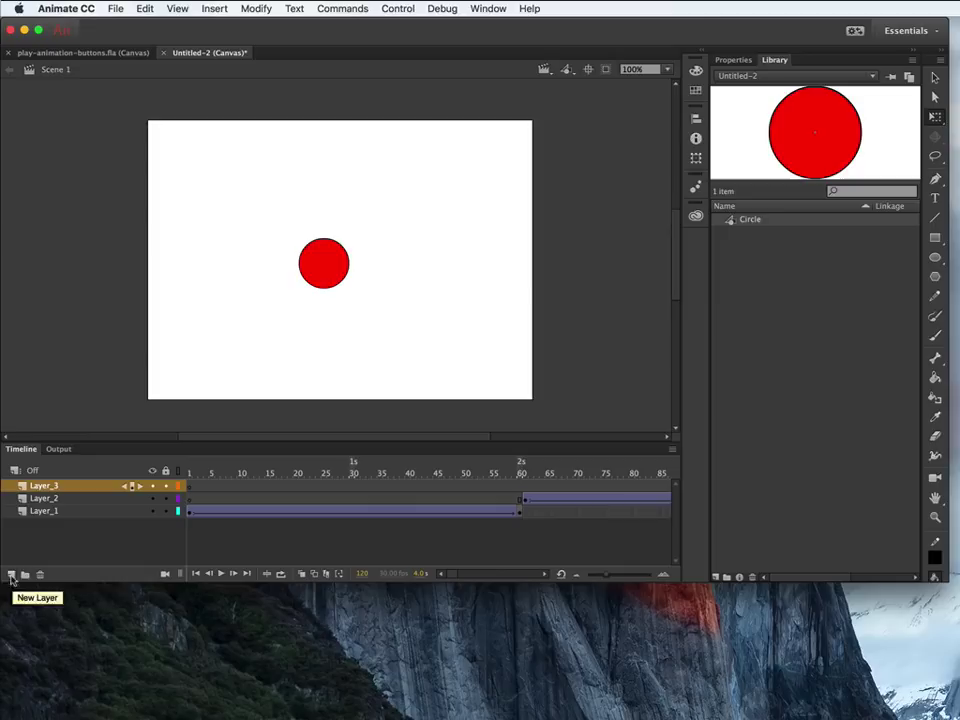
double_click(46, 488)
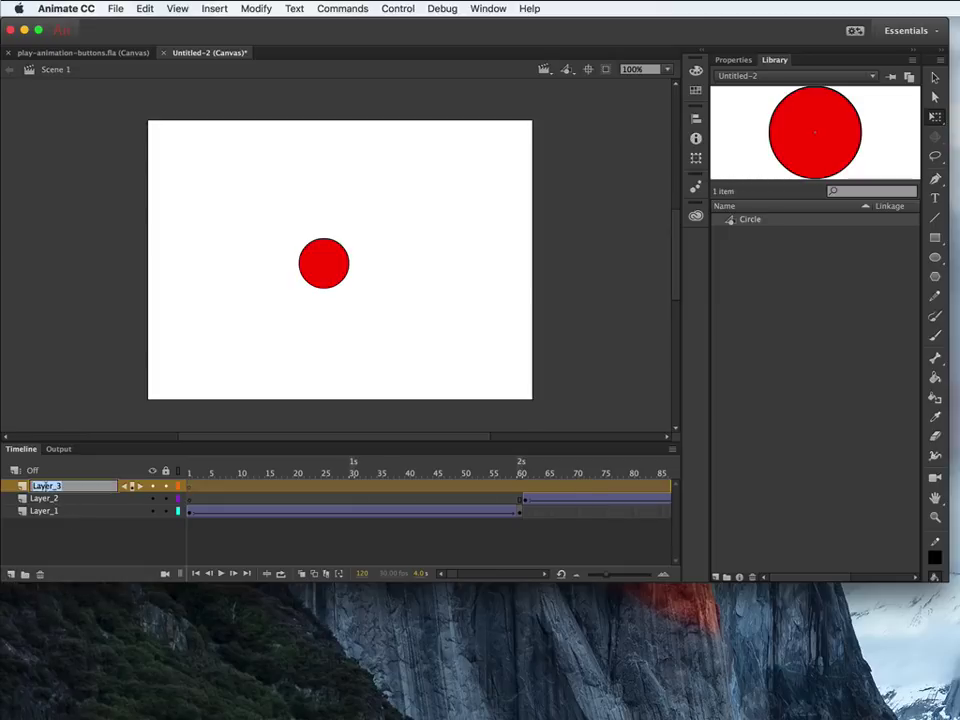
type("actions")
key("Return")
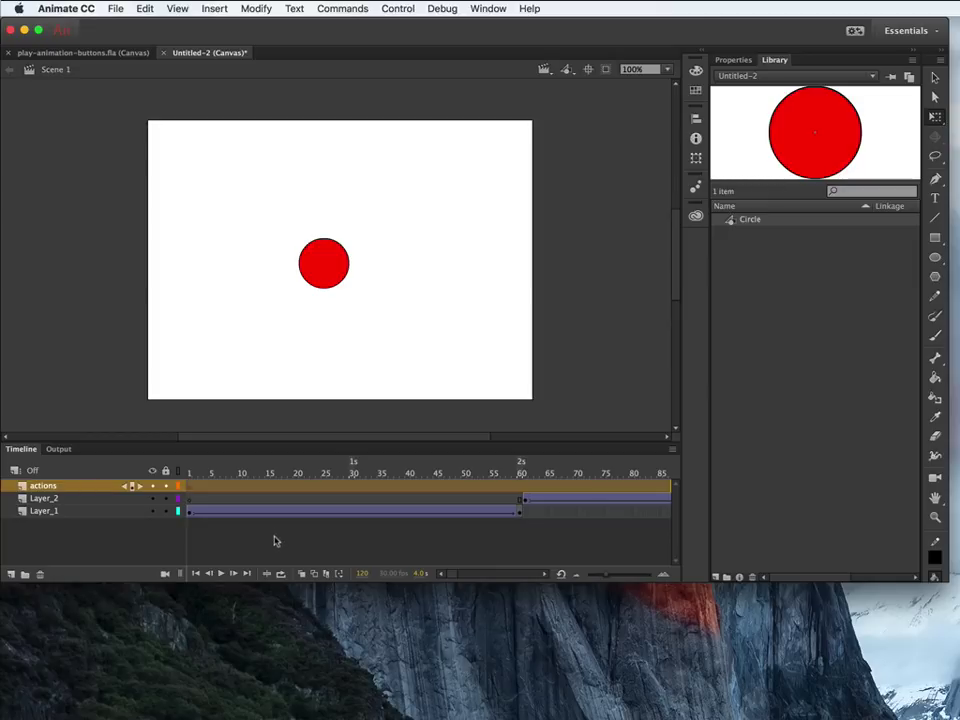
left_click(191, 490)
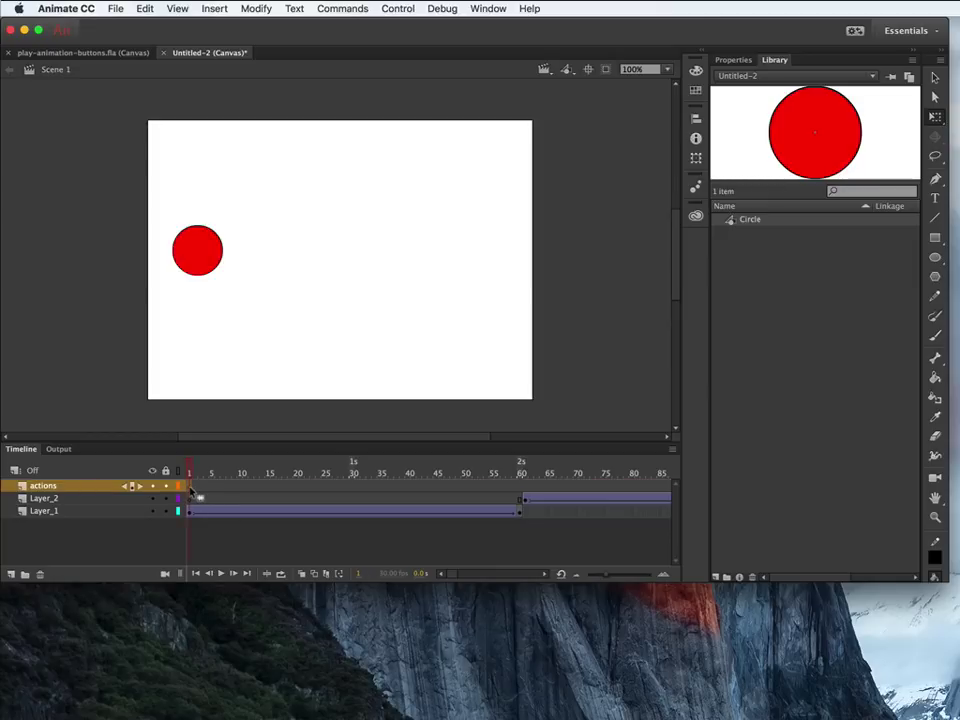
- Open Window > Actions and type this.stop(); on line 1 for frame 1
left_click(487, 9)
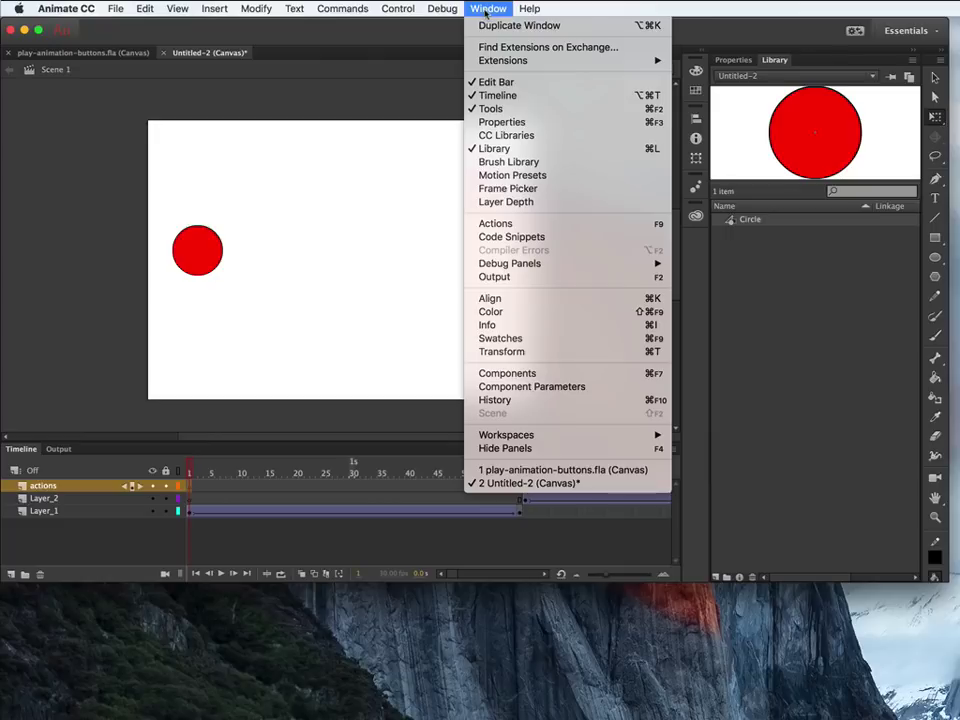
left_click(545, 224)
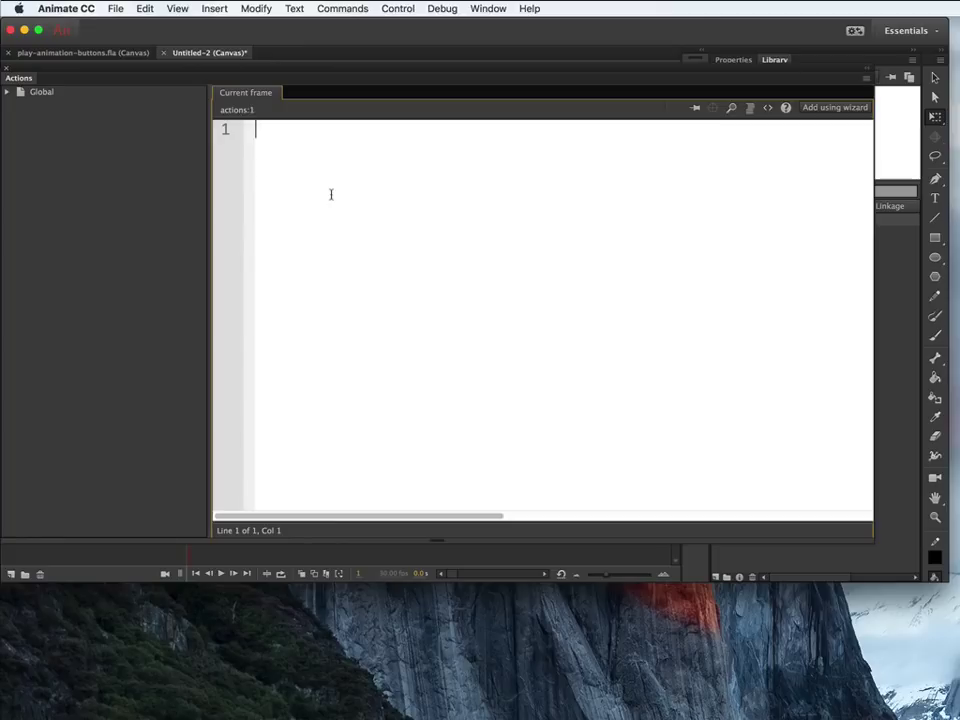
type("this.stop")
key("Return")
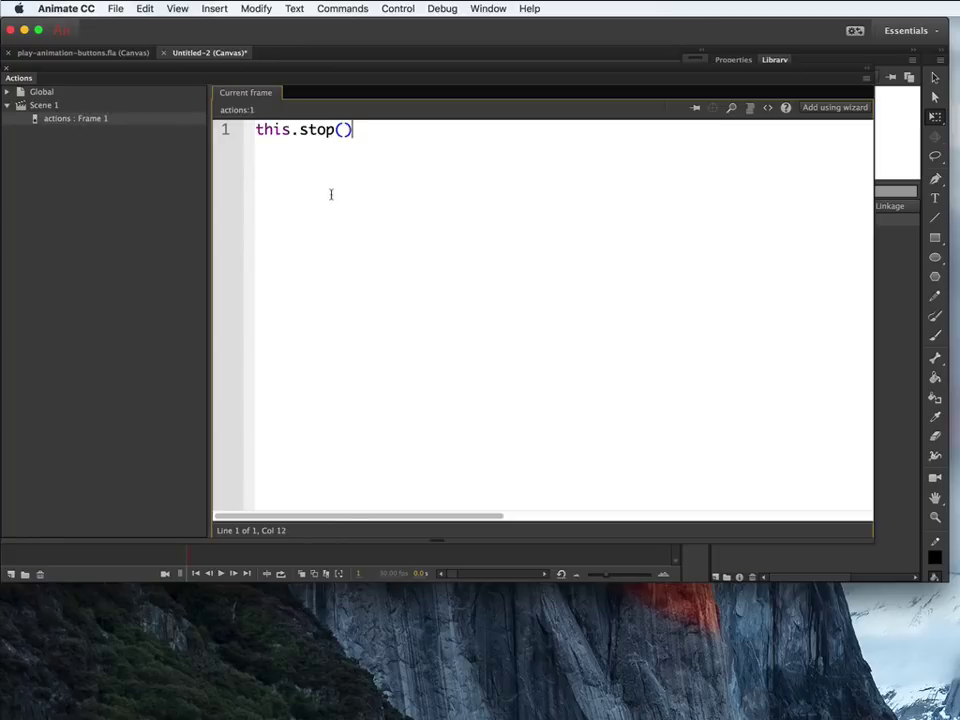
type(";")
- Select and review parts of the this.stop(); line in the Actions editor
left_click_drag(301, 129, 365, 133)
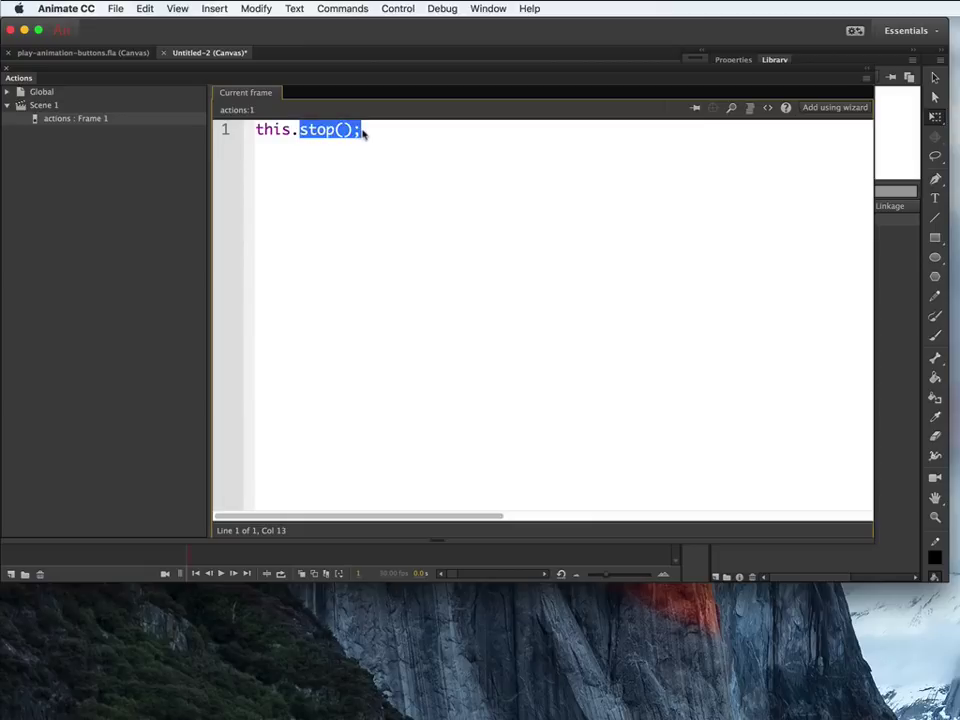
left_click(291, 129)
left_click_drag(291, 129, 198, 97)
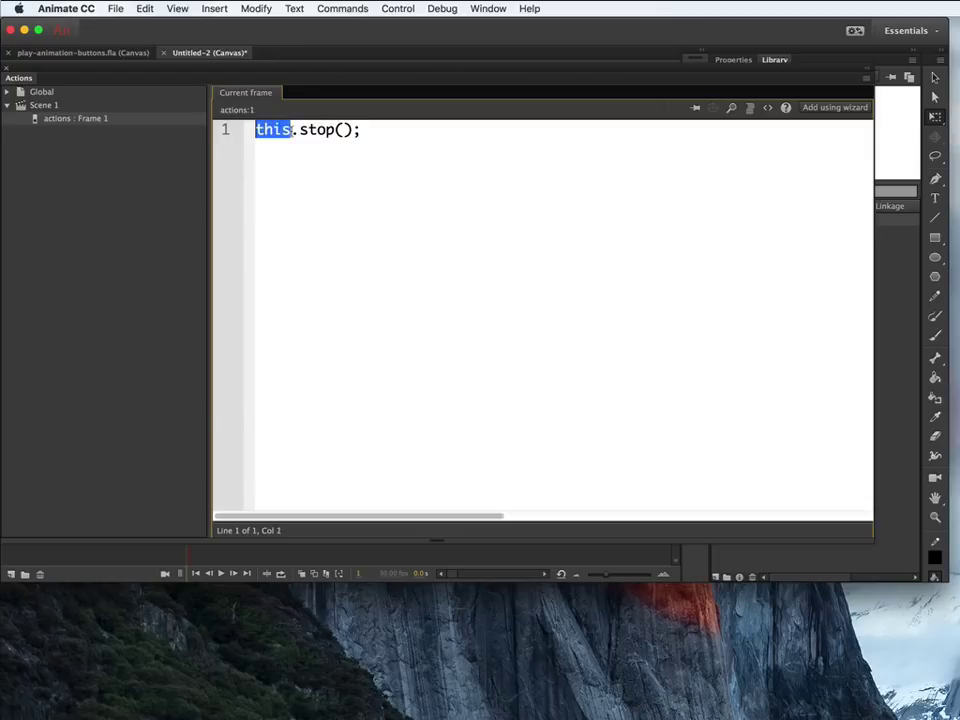
left_click(302, 132)
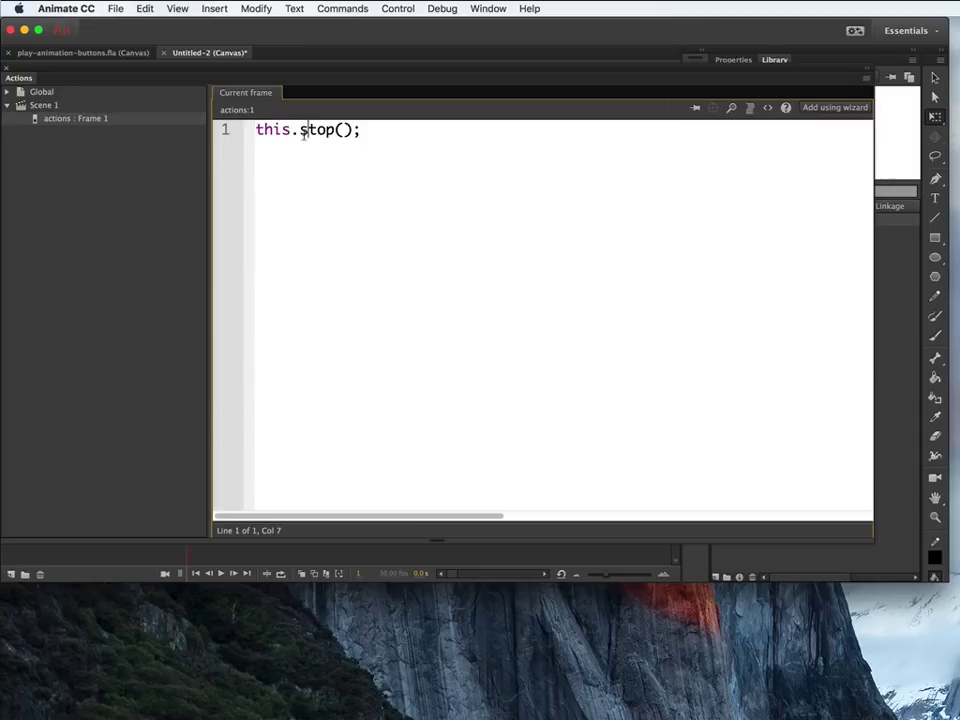
left_click(50, 111)
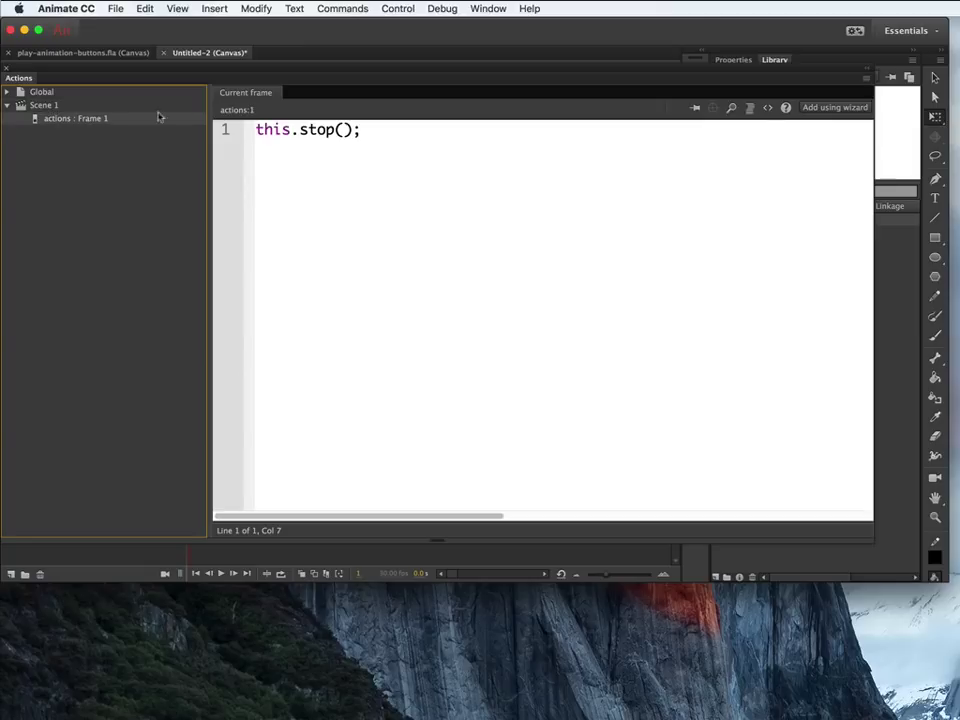
left_click(290, 131)
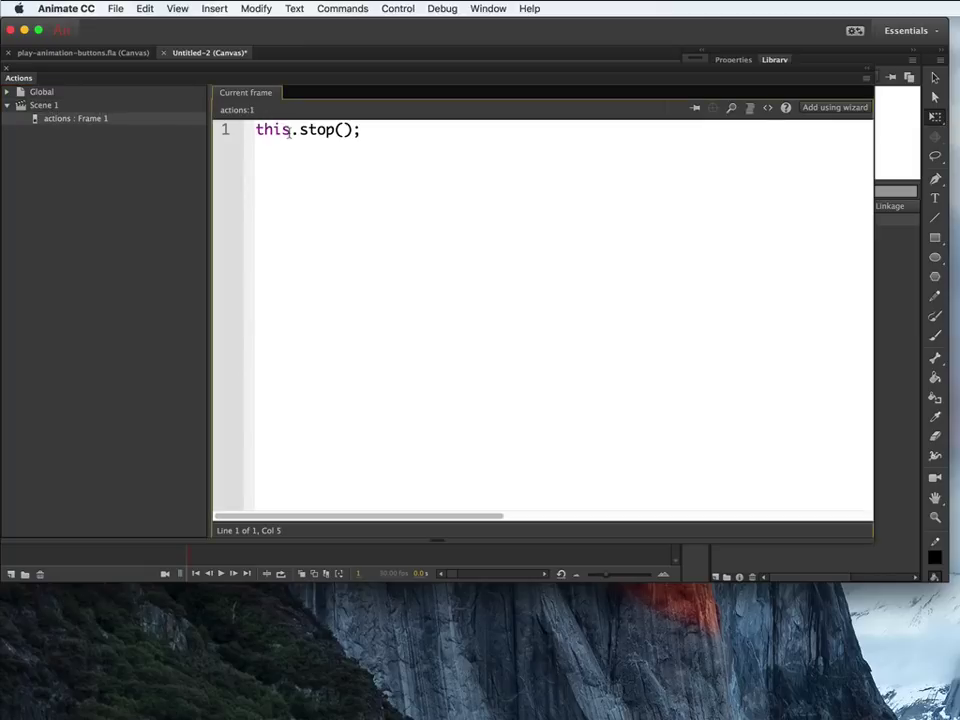
left_click_drag(290, 131, 255, 131)
left_click(358, 130)
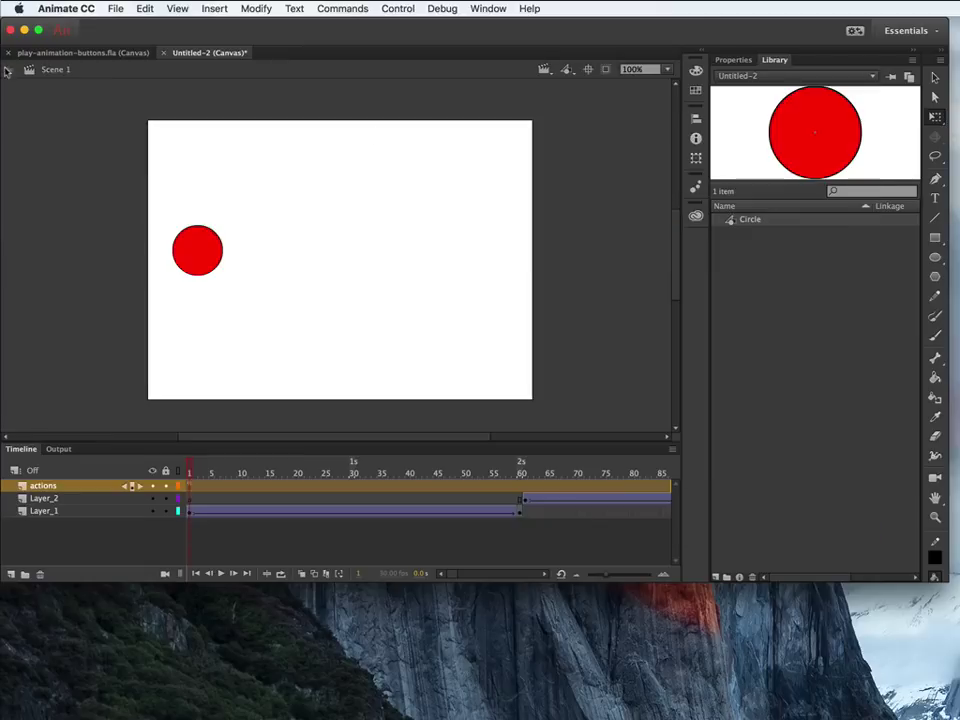
- Close the Actions editor and insert a blank keyframe at frame 60 on the actions layer
left_click(6, 66)
left_click(520, 489)
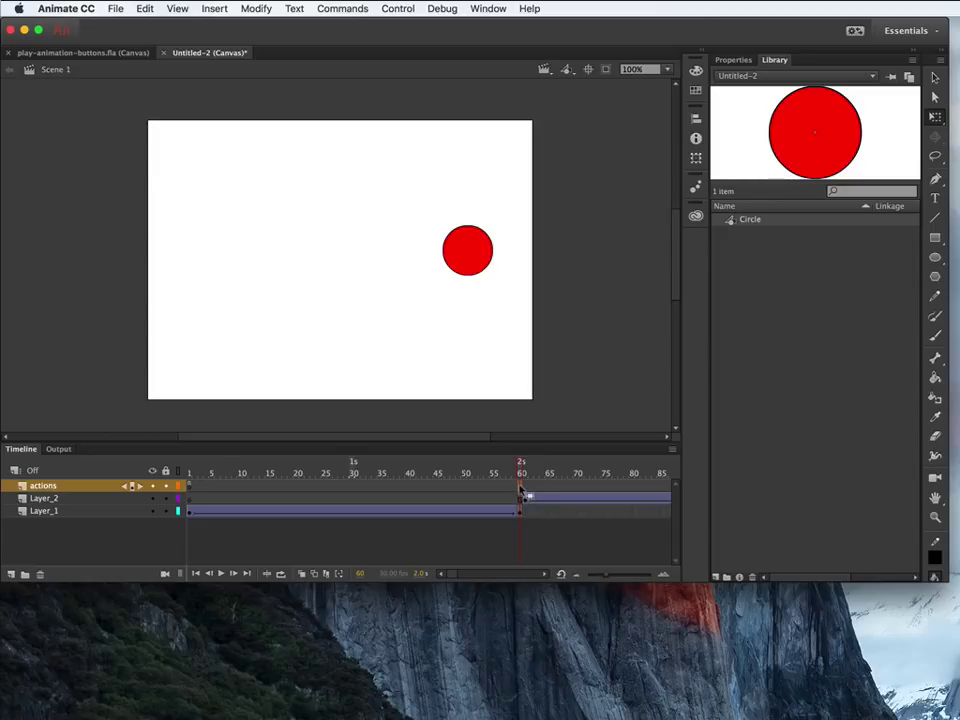
right_click(520, 489)
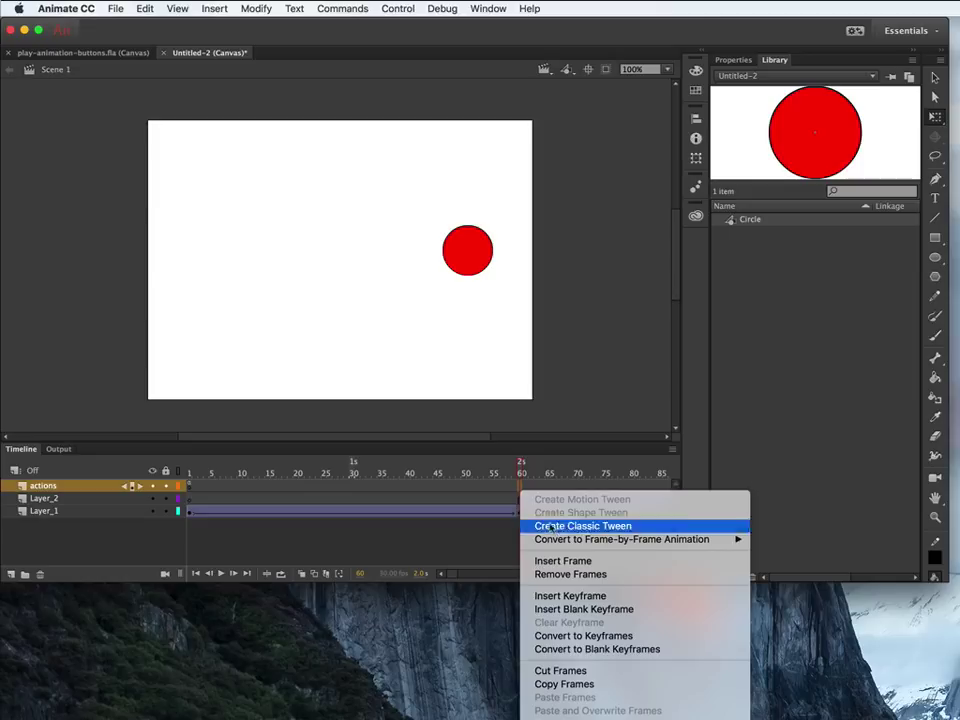
left_click(586, 609)
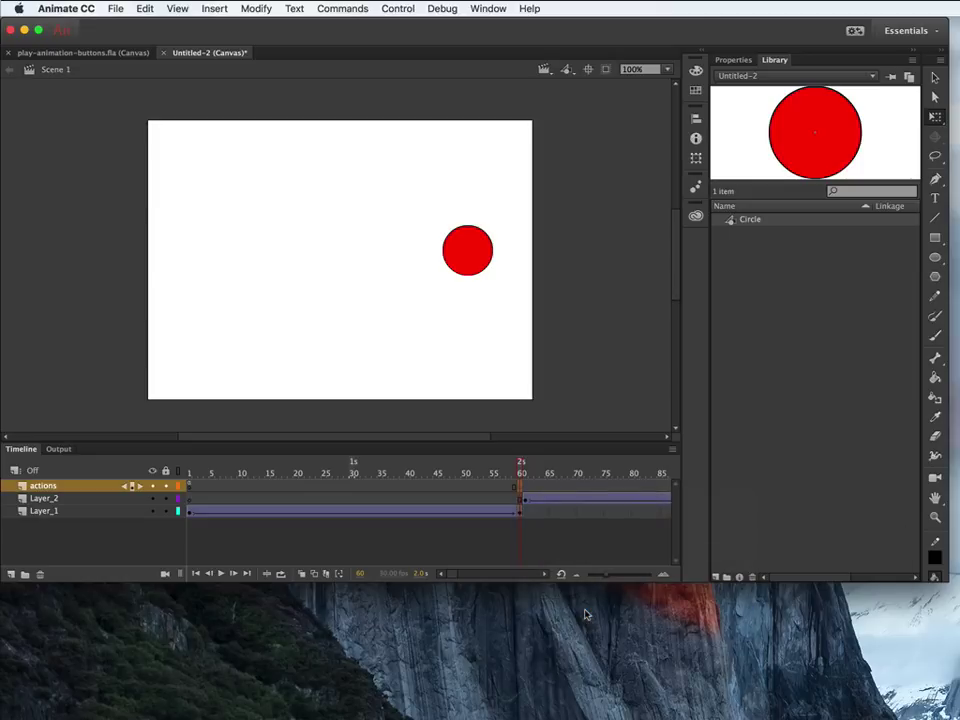
- Add a this.stop(); script to frame 60 via Window > Actions, then close the editor
left_click(489, 9)
left_click(531, 223)
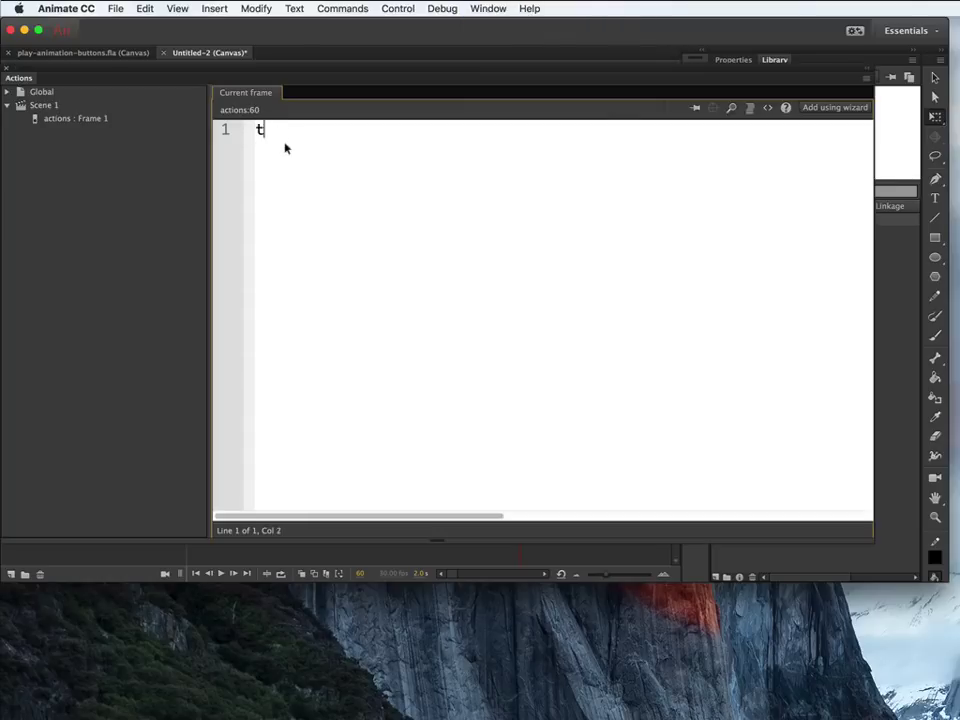
type("his.stop")
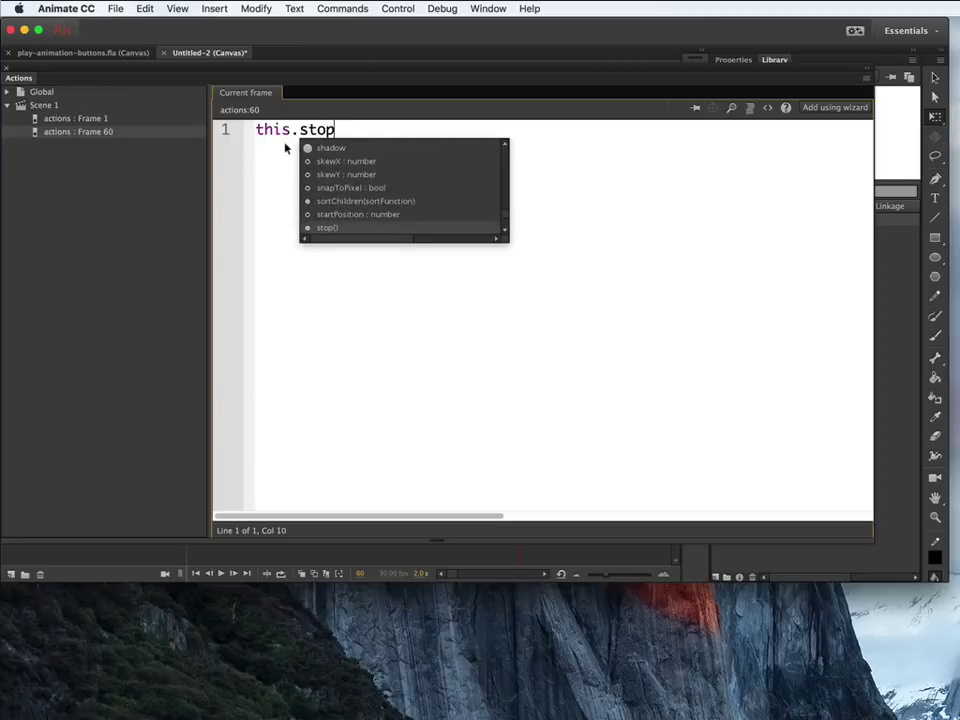
type("();")
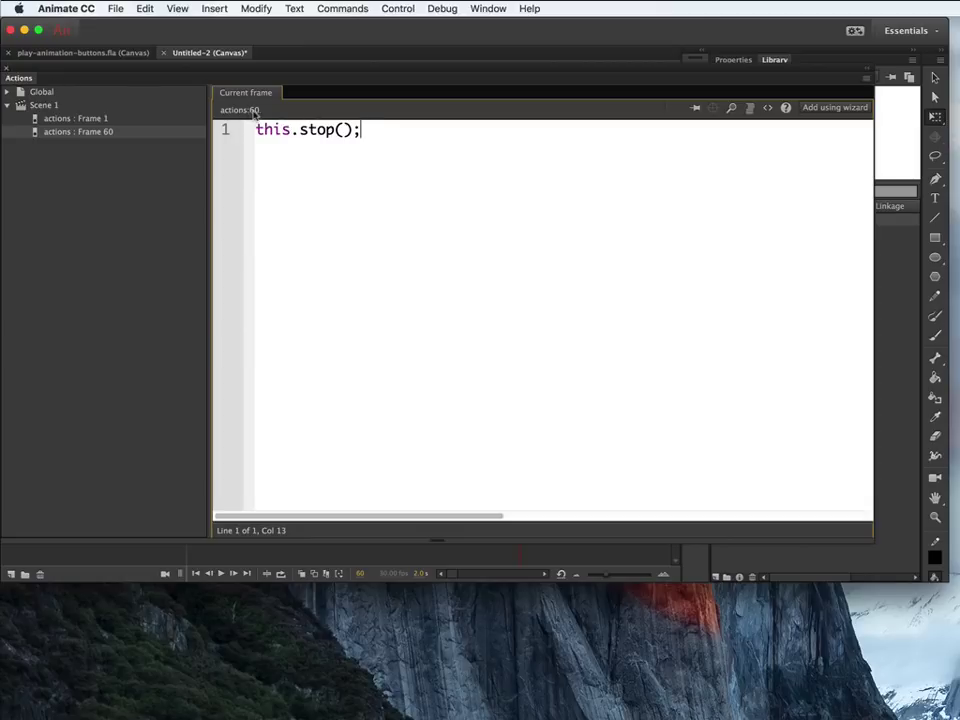
left_click(7, 67)
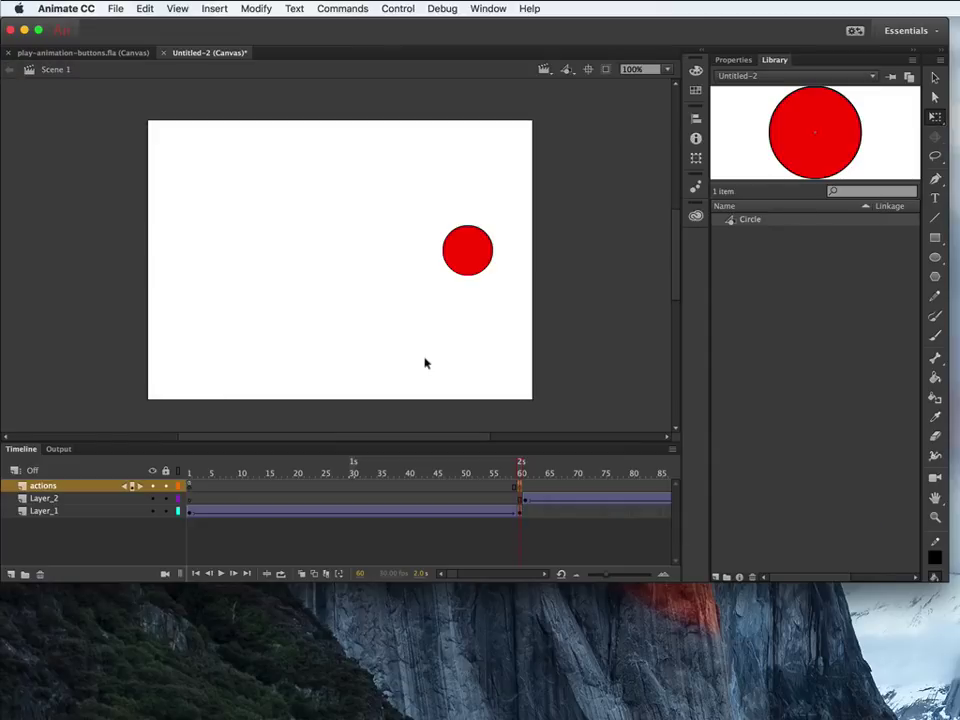
- Insert a blank keyframe at frame 120 on the actions layer
scroll(555, 500, "right", 5)
right_click(555, 499)
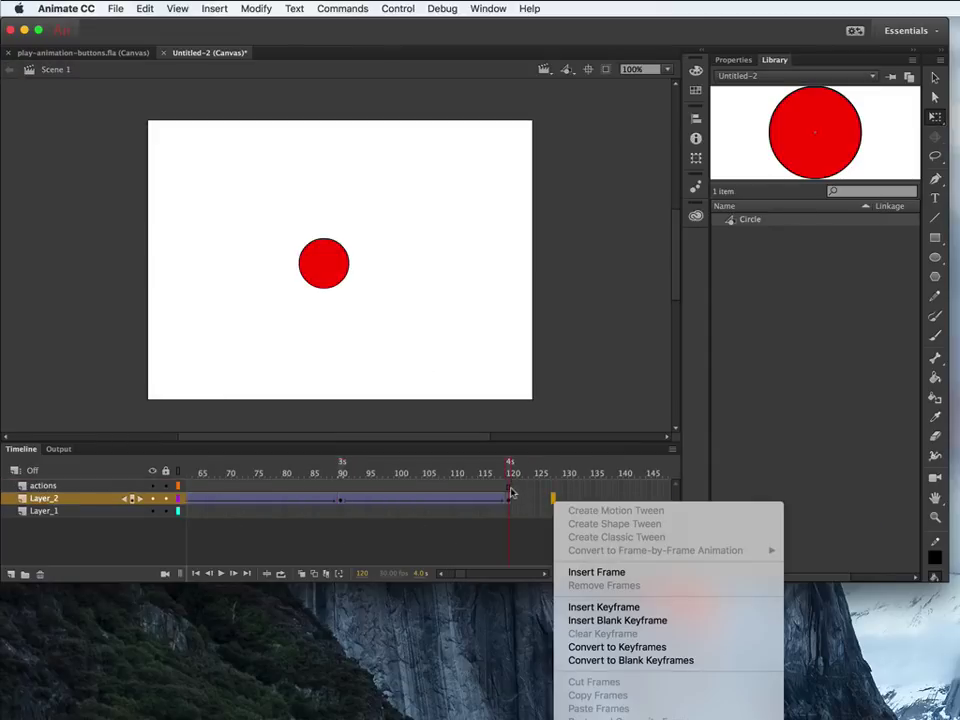
left_click(510, 493)
left_click(510, 486)
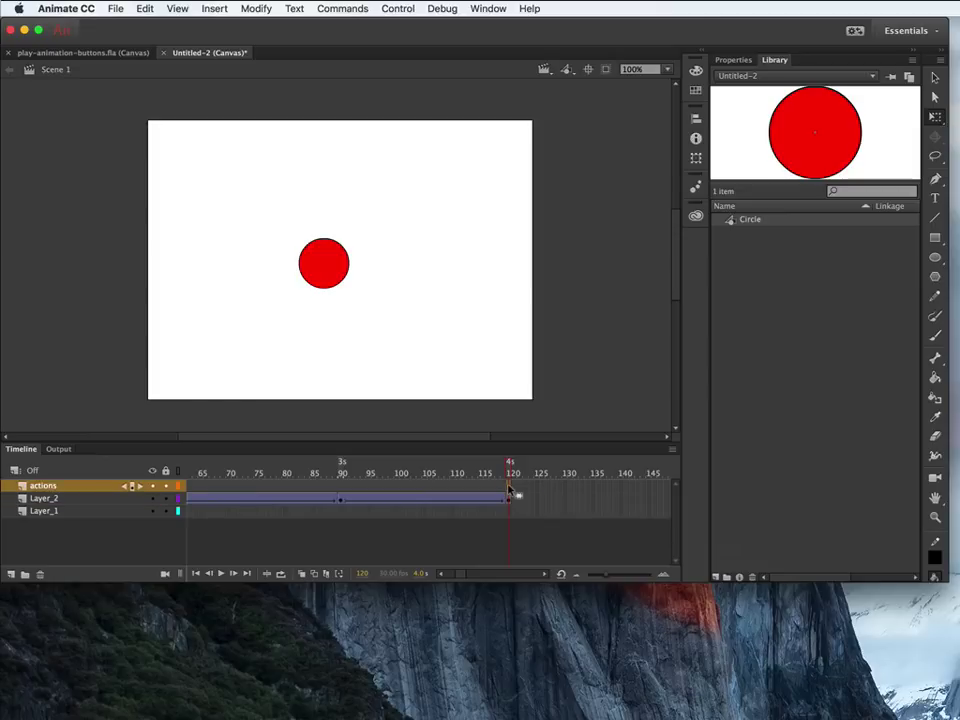
right_click(510, 487)
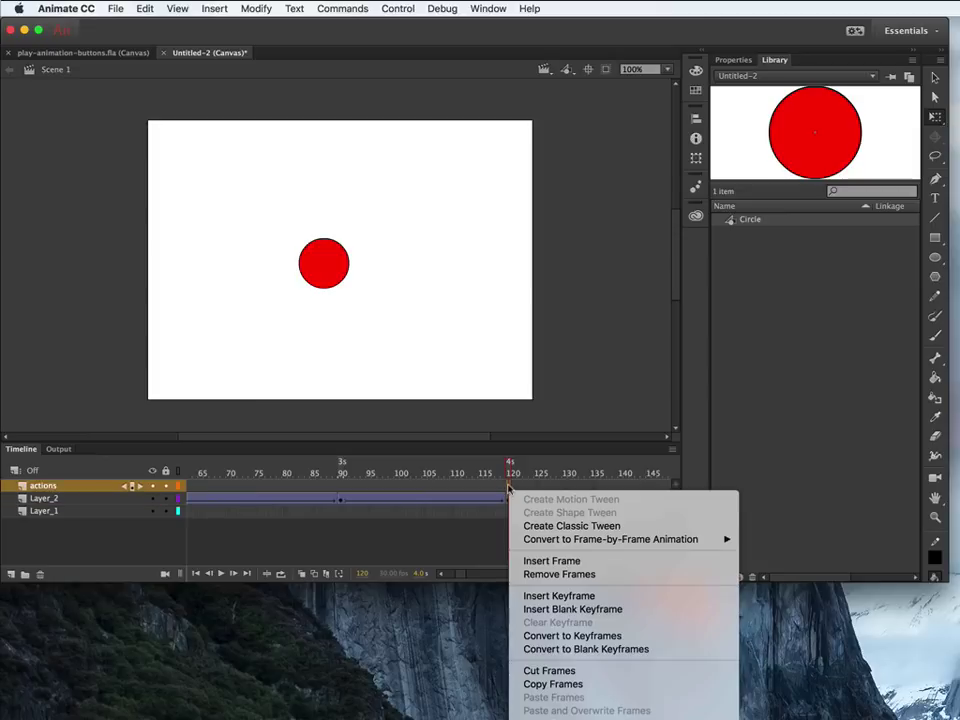
left_click(580, 609)
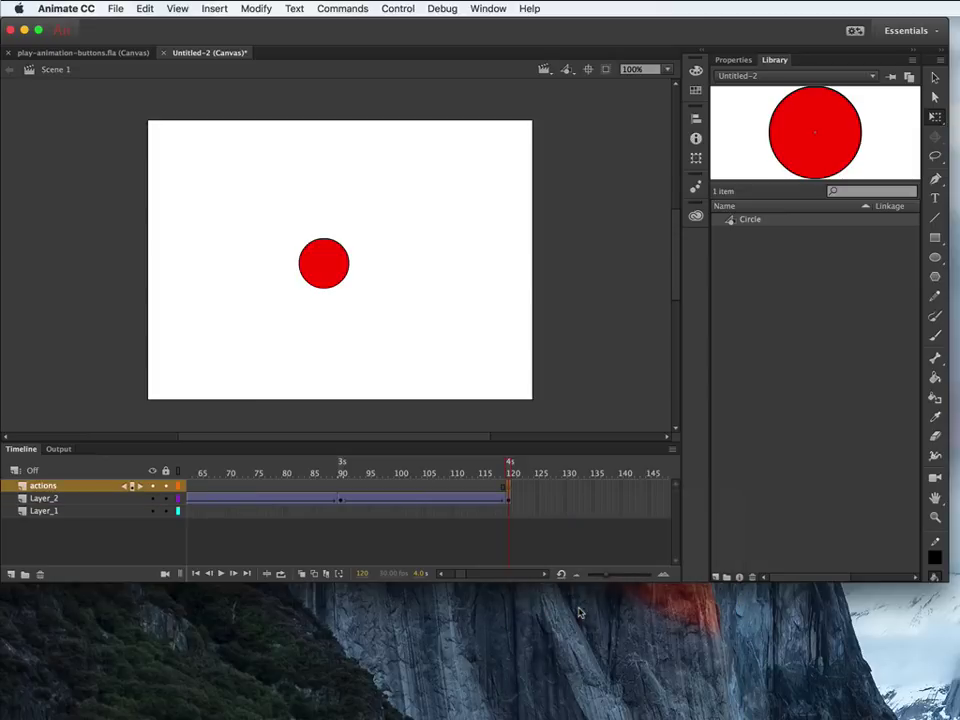
- Write this.stop(); in frame 120's Actions panel, then close the panel
left_click(491, 9)
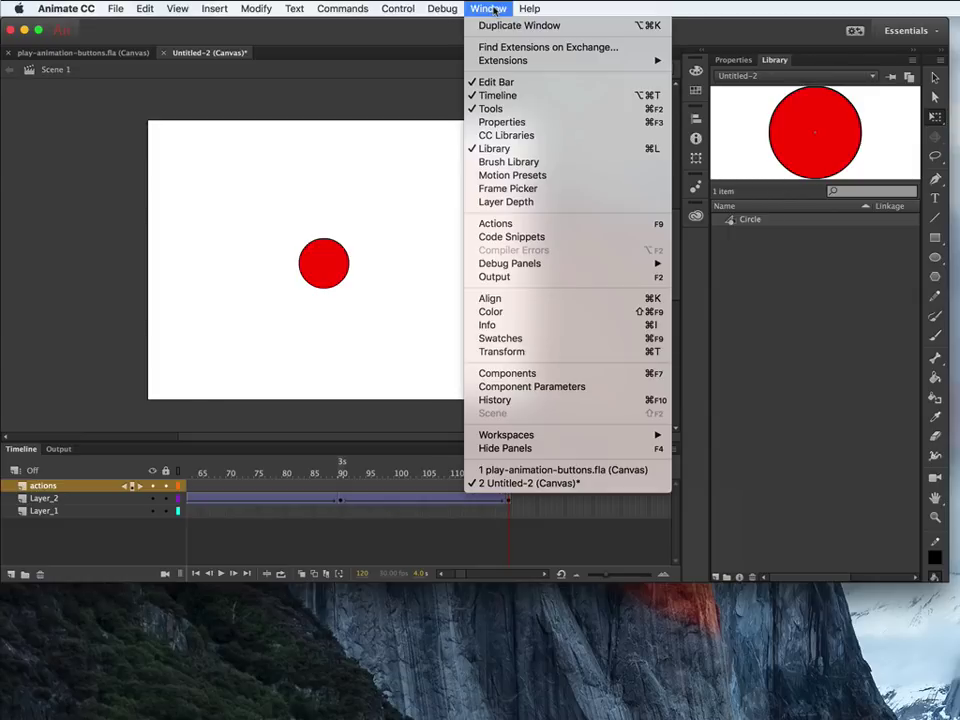
left_click(539, 223)
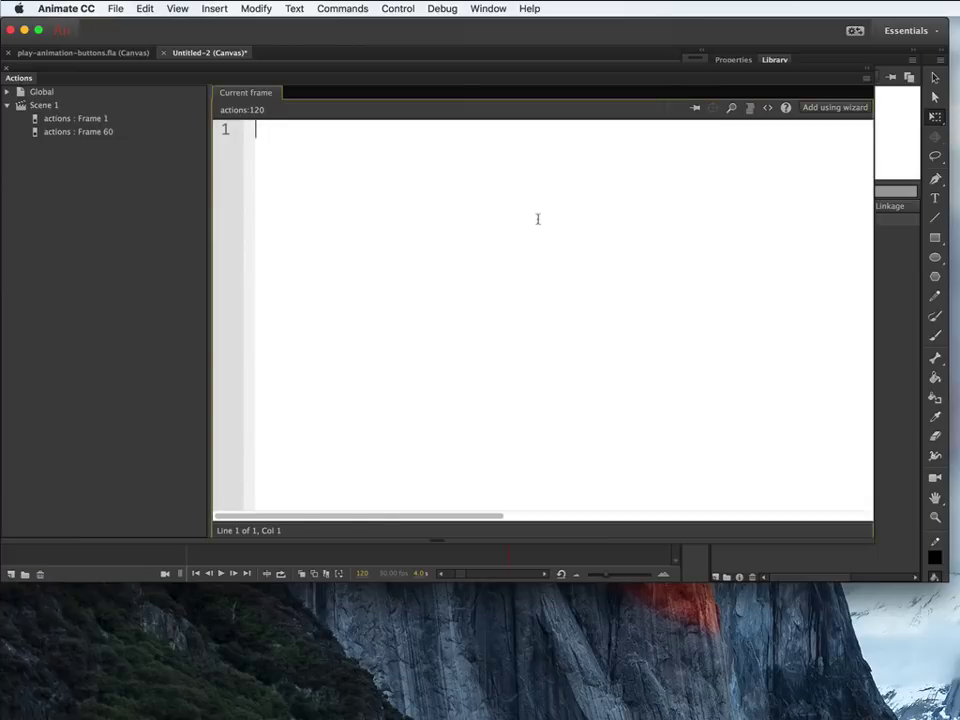
type("this.stop")
key("Return")
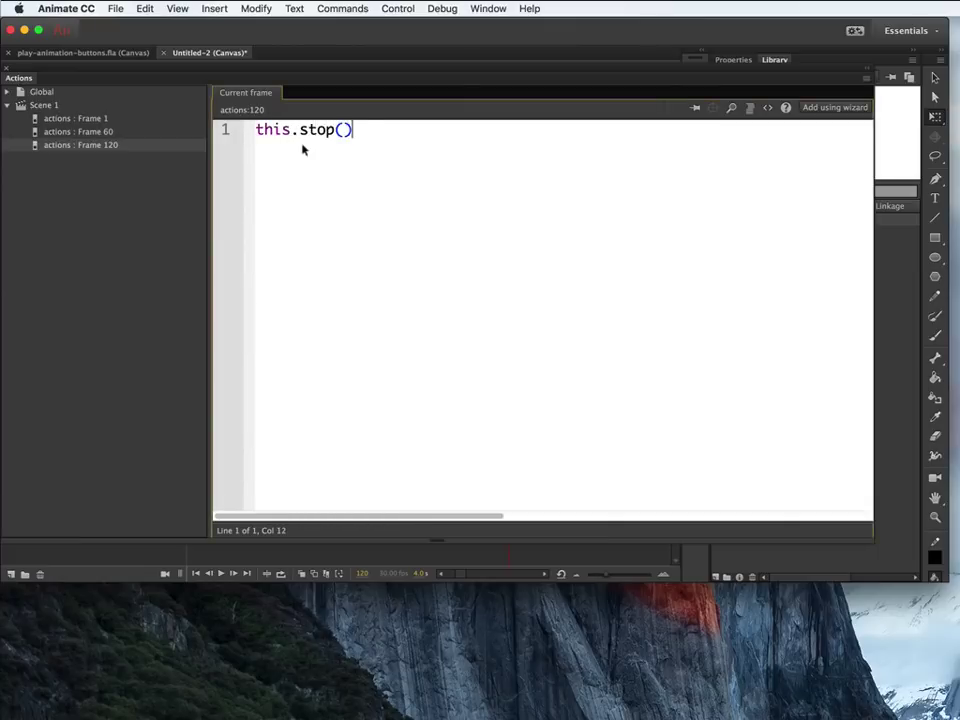
type(";")
left_click(7, 70)
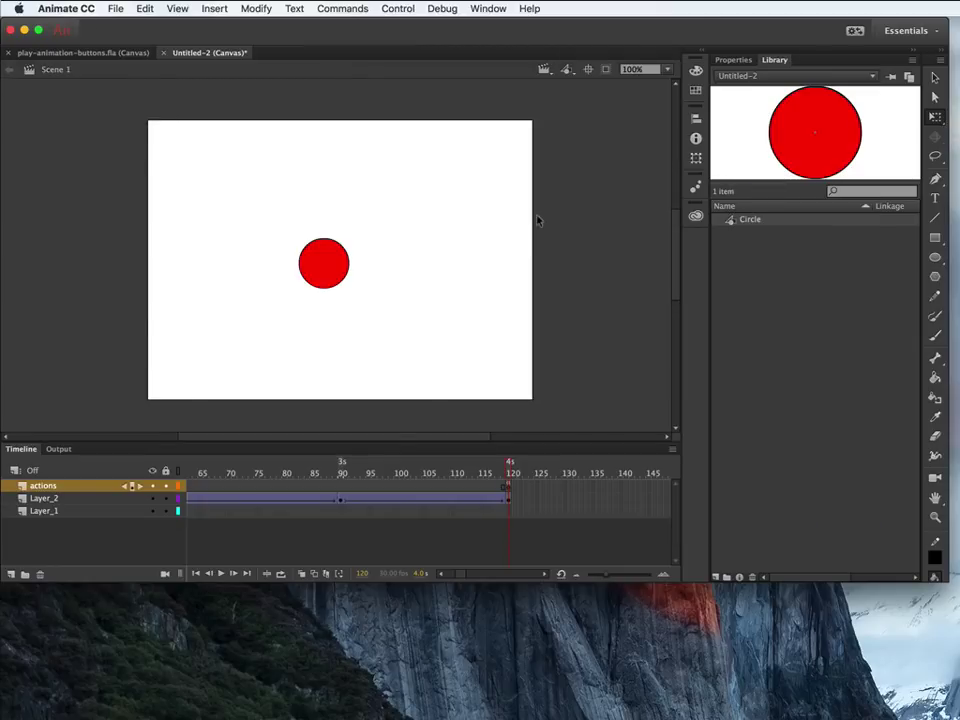
left_click(398, 9)
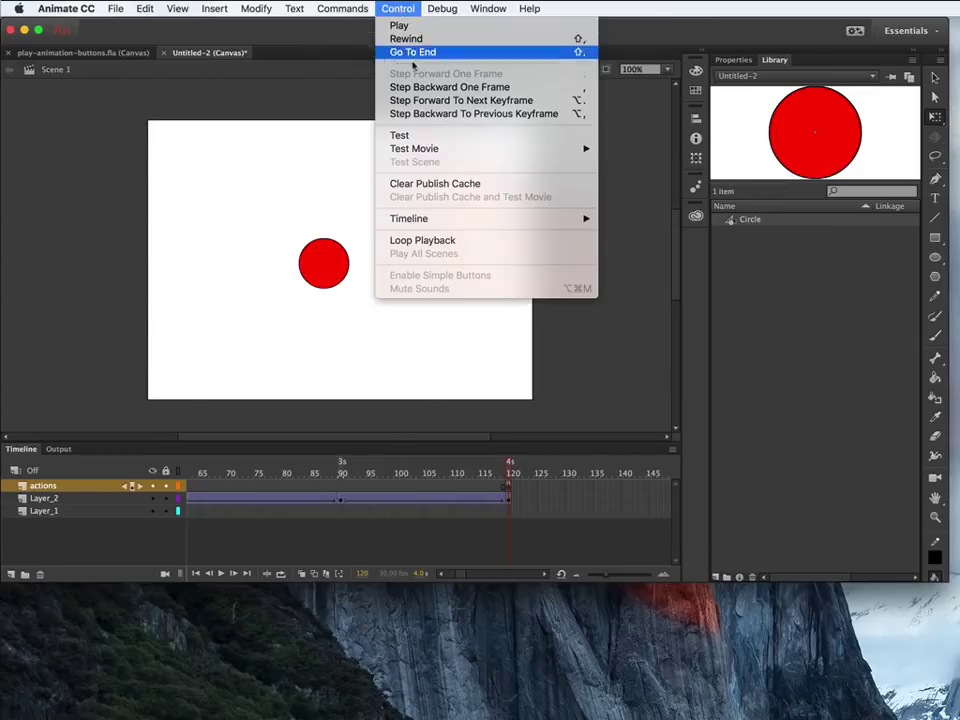
left_click(428, 139)
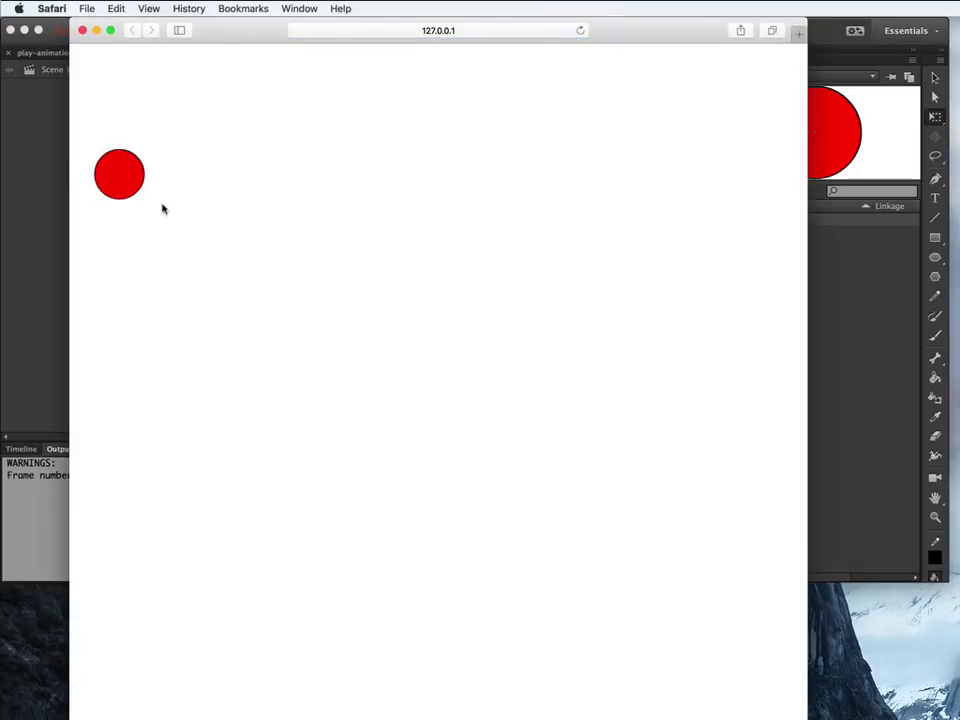
left_click(82, 30)
left_click(25, 449)
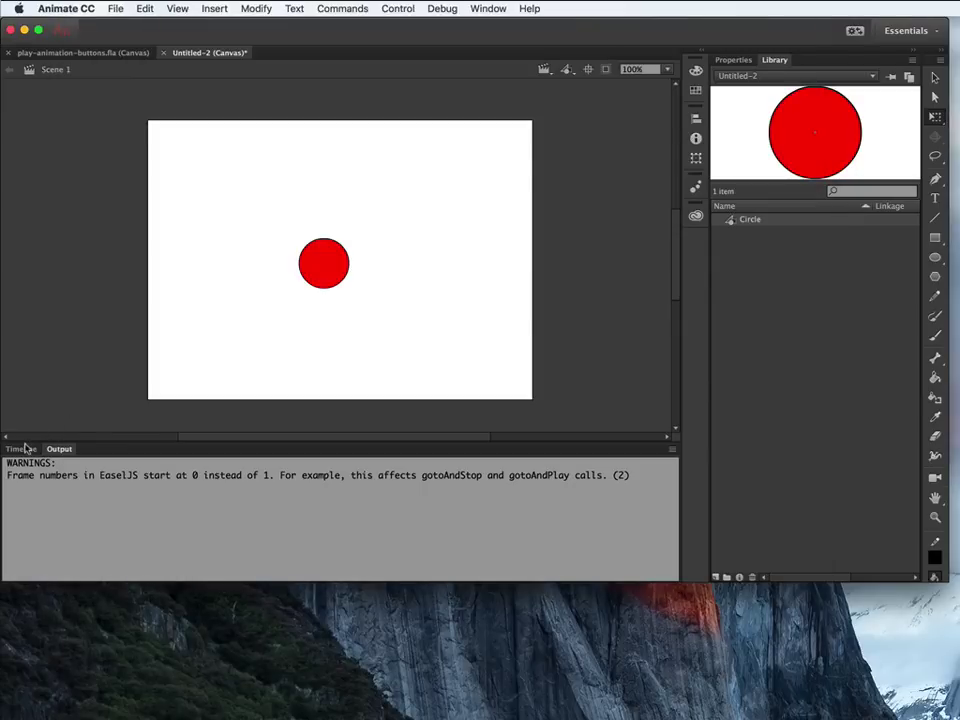
left_click(18, 449)
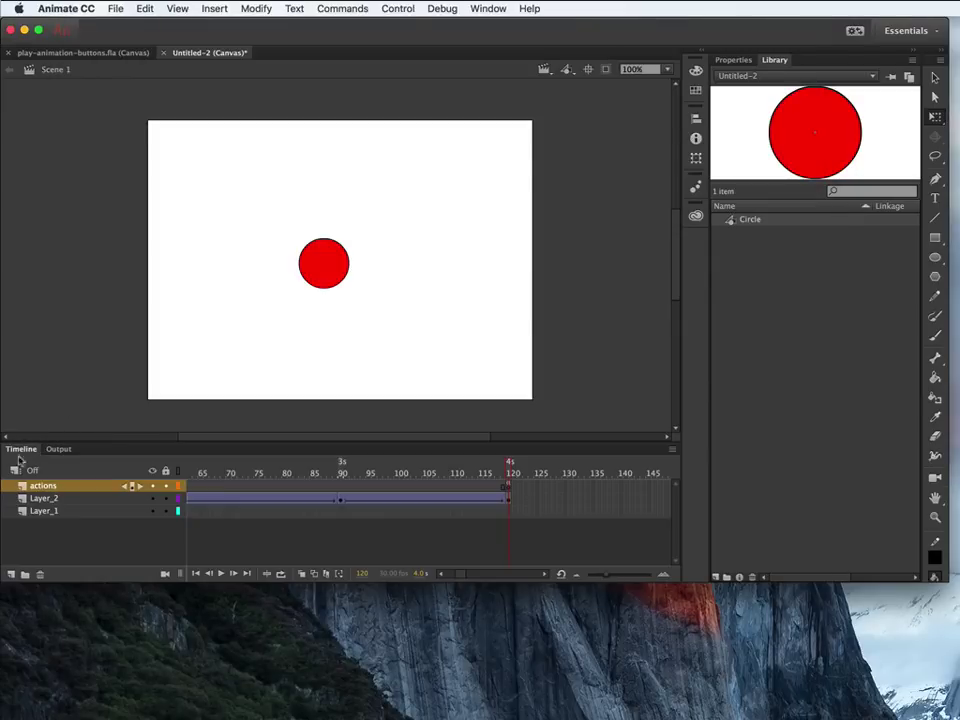
- Add a layer named 'buttons' below the actions layer and go back to frame 1
left_click(12, 574)
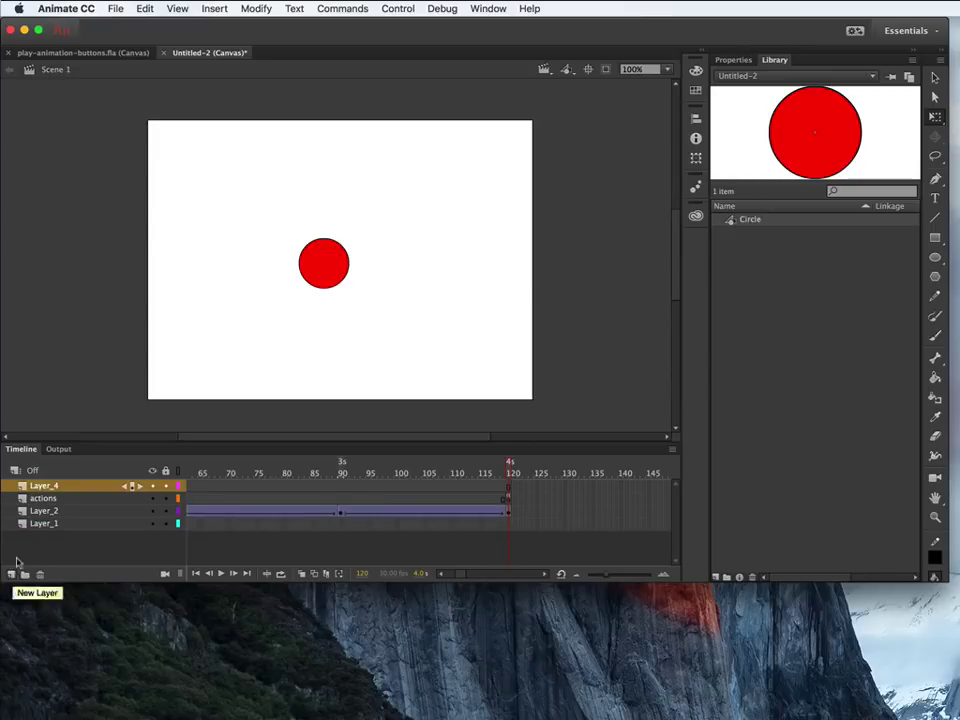
double_click(38, 486)
type("buttons")
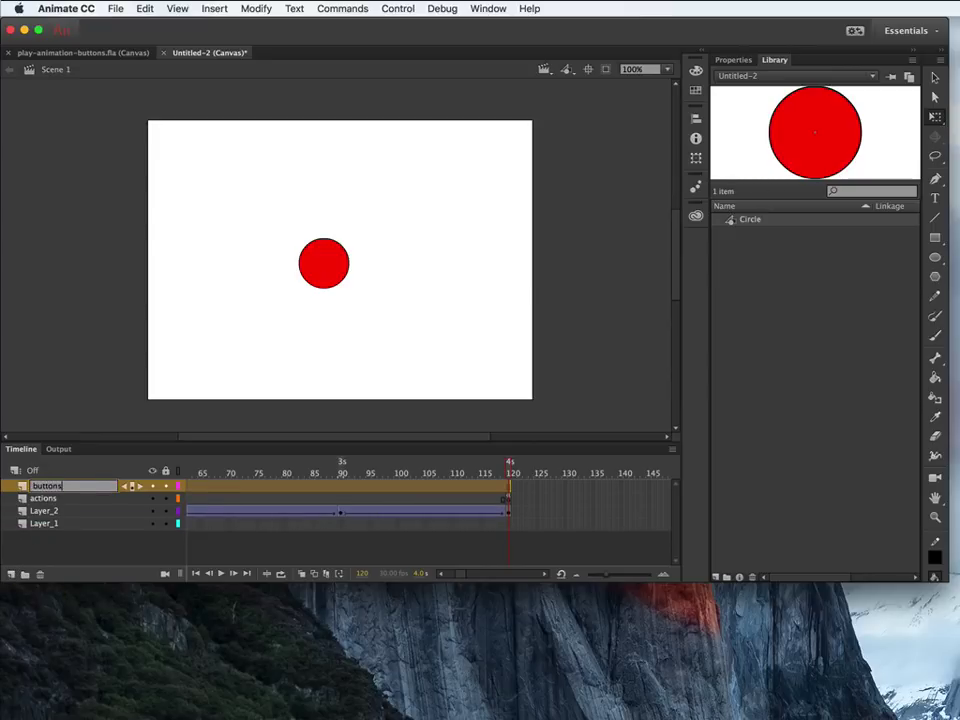
key("Return")
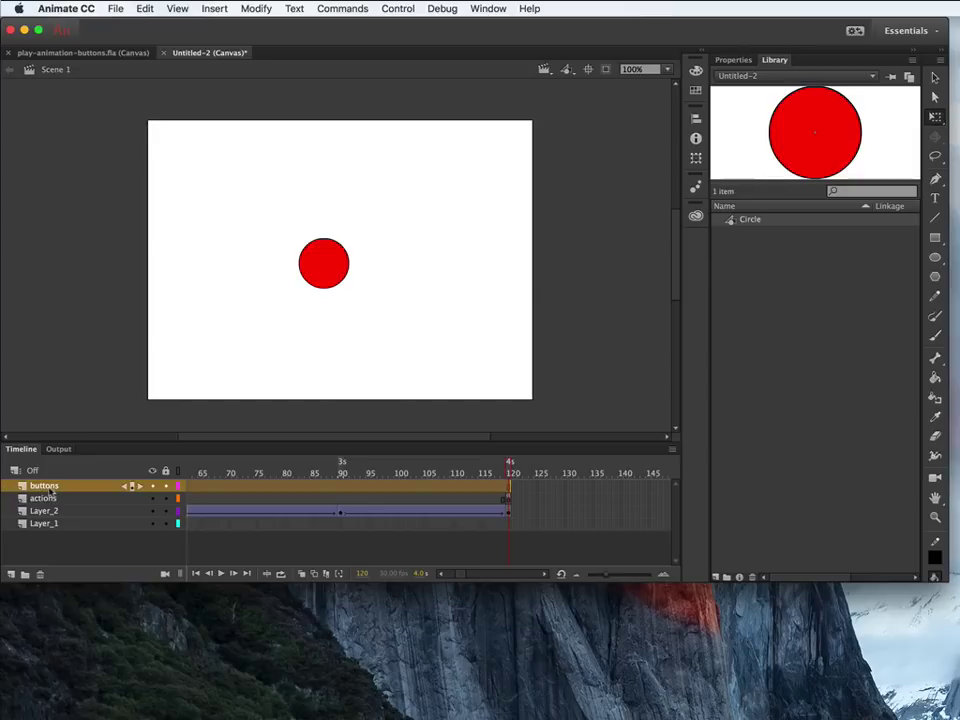
left_click_drag(50, 487, 50, 503)
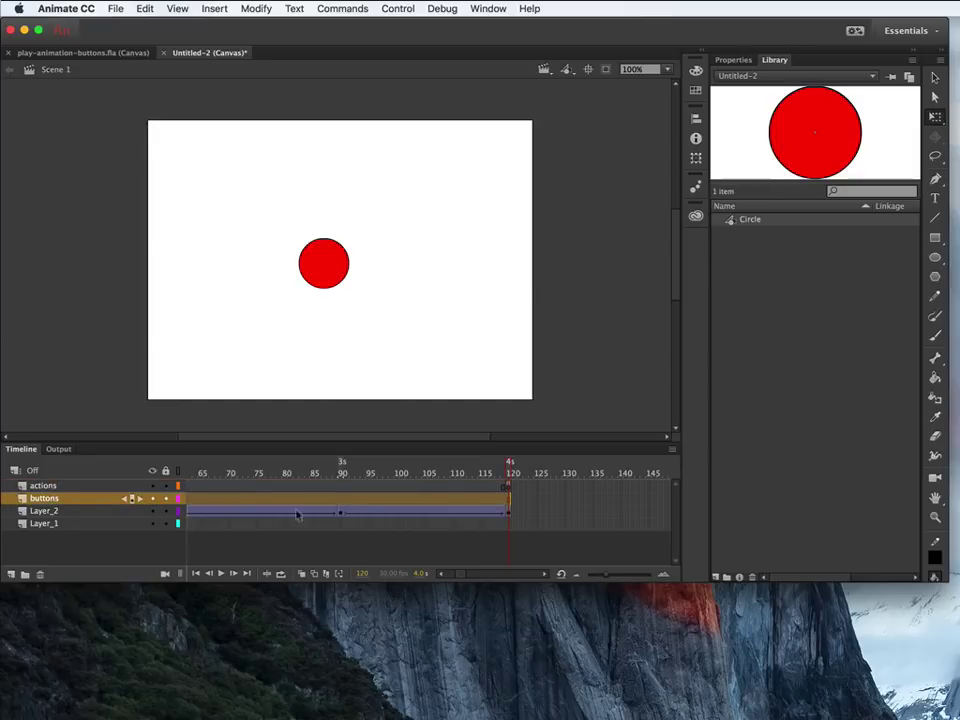
scroll(296, 543, "left", 5)
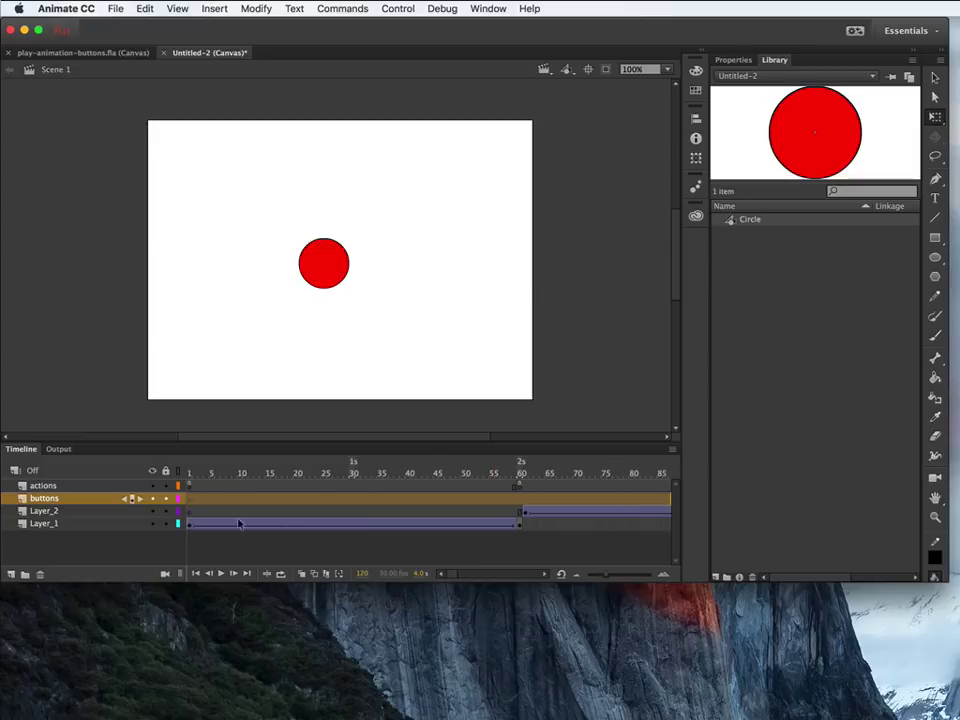
left_click(190, 505)
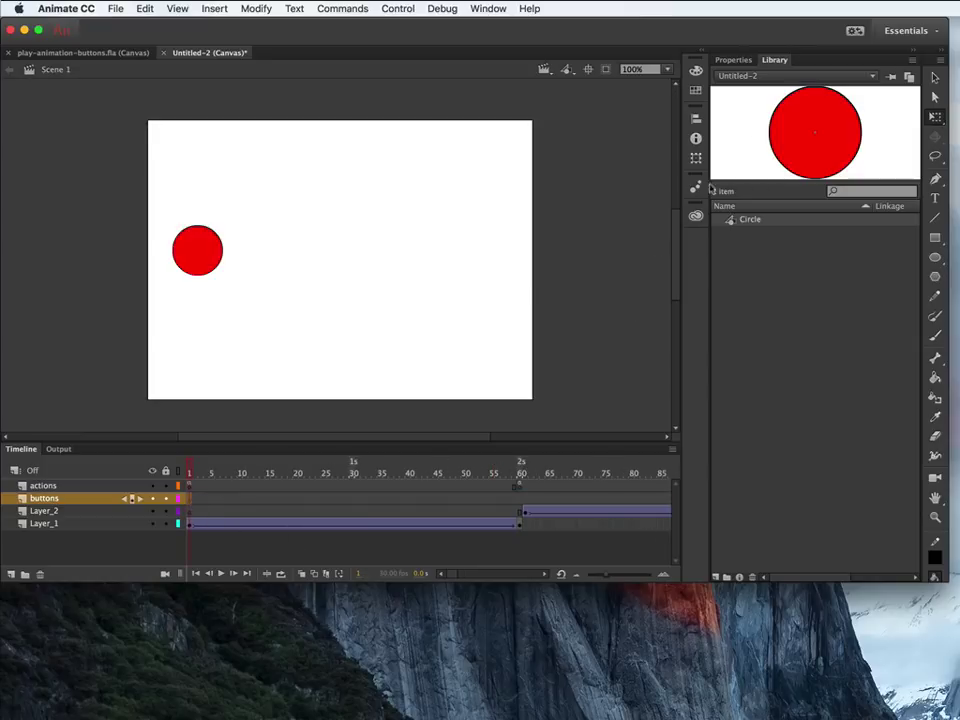
key("r")
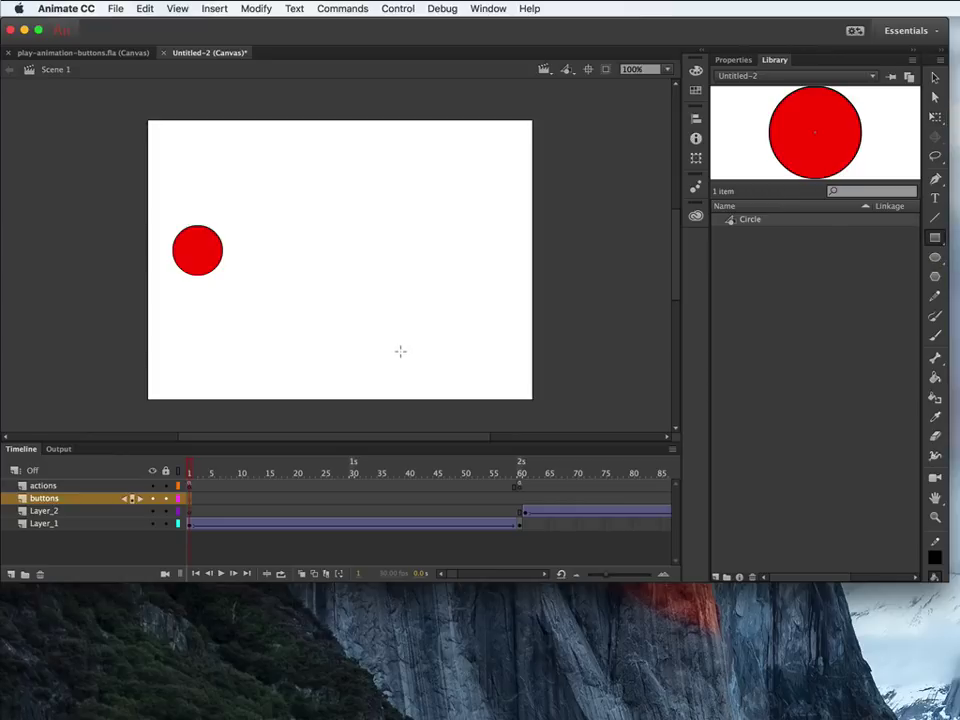
- Draw a red rectangle near the stage's bottom right and type PLAY on it in black
left_click_drag(406, 343, 484, 384)
key("t")
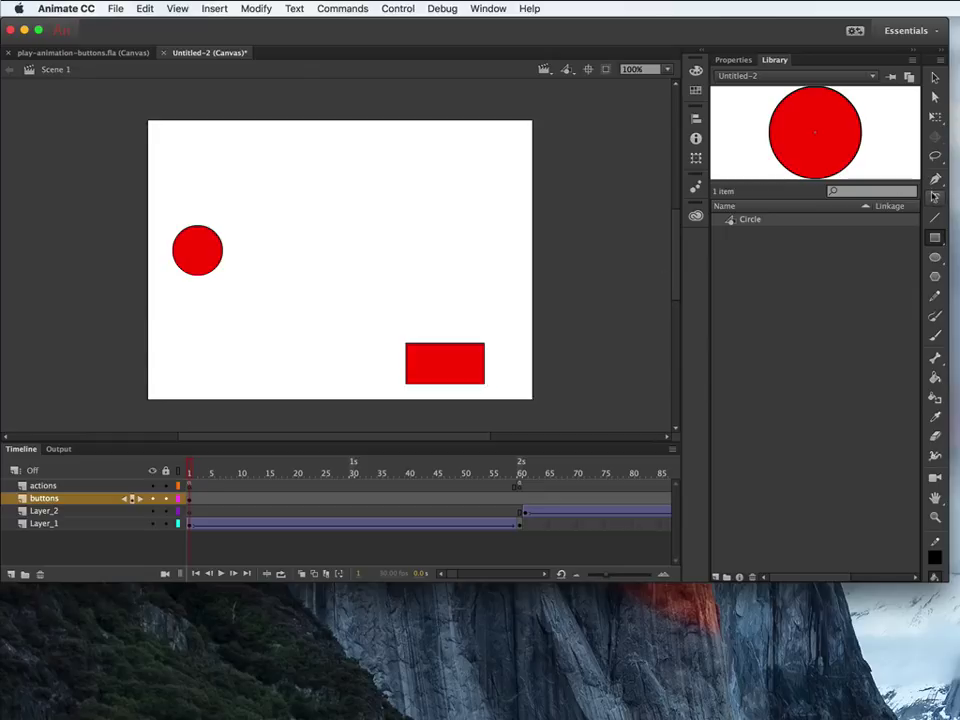
left_click(733, 59)
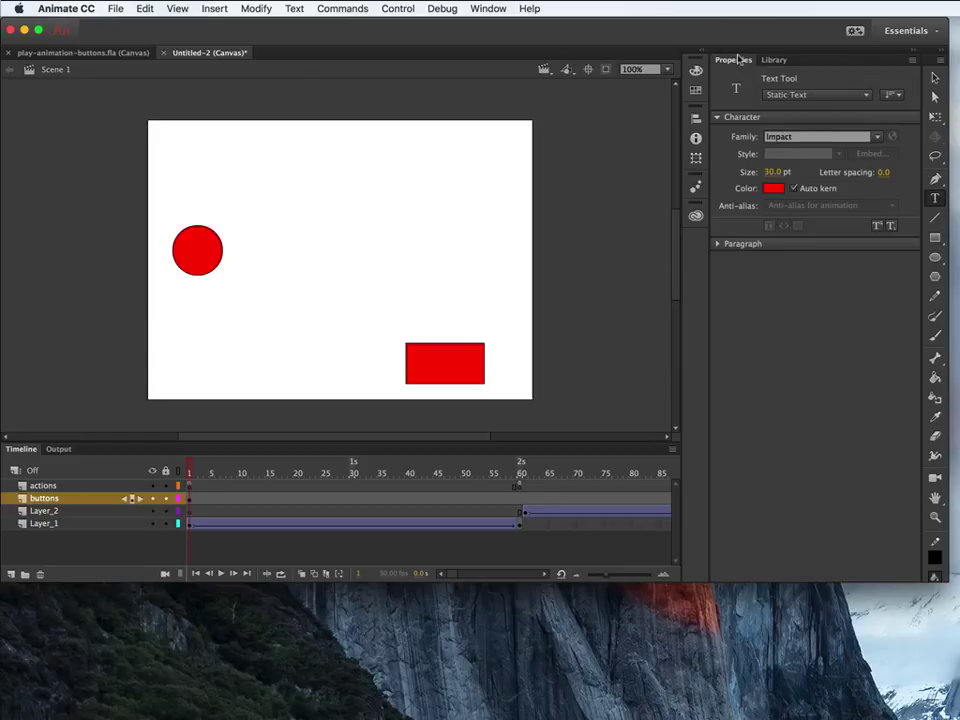
left_click(776, 189)
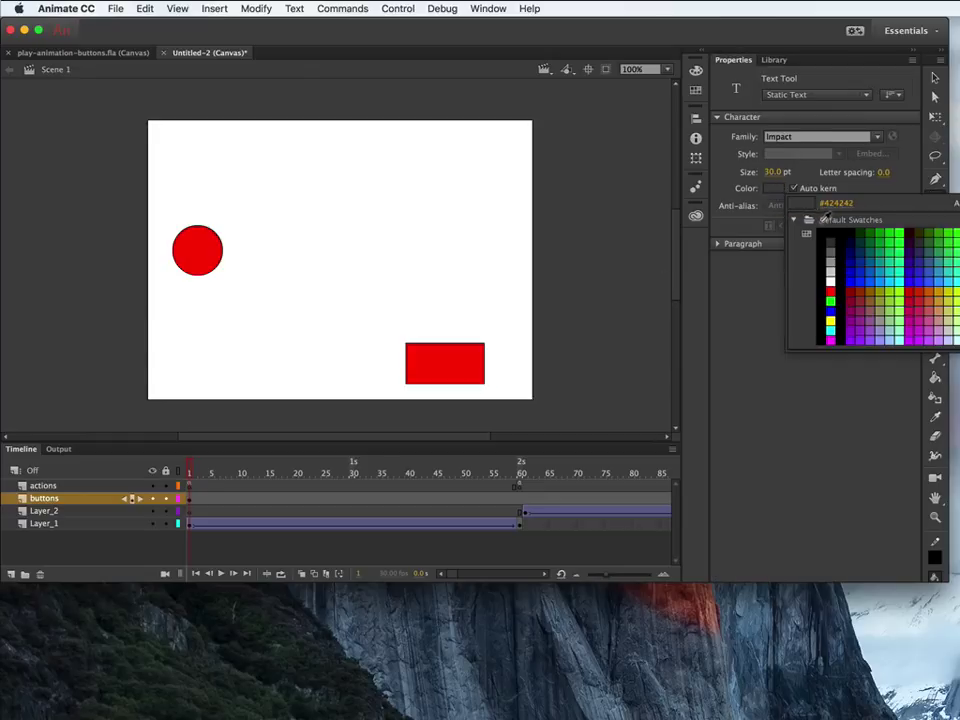
left_click(824, 232)
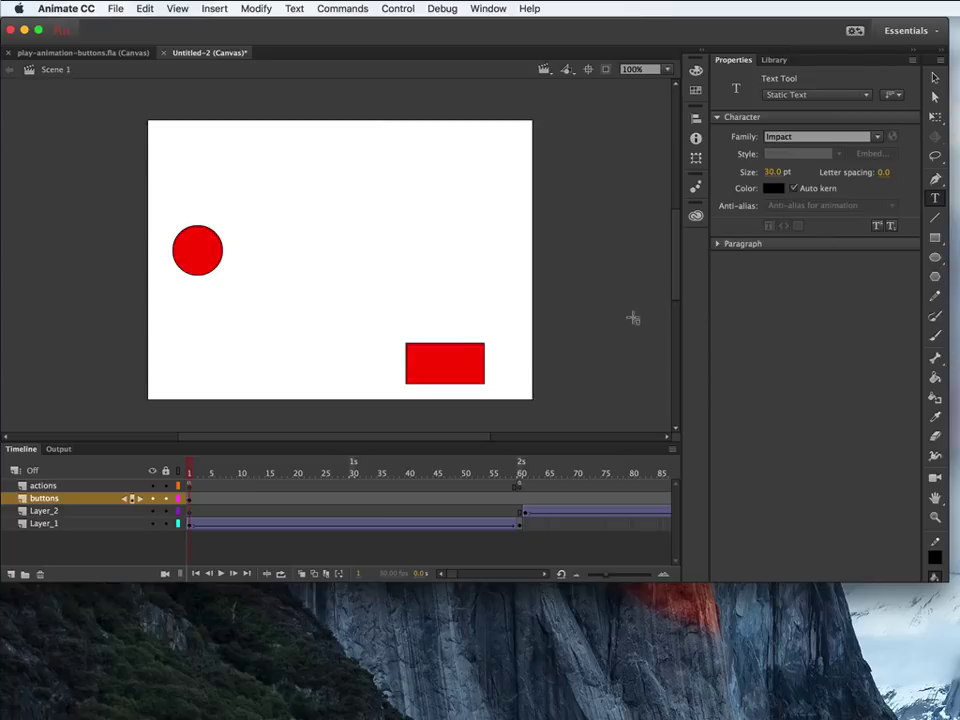
left_click(434, 345)
type("PLAY")
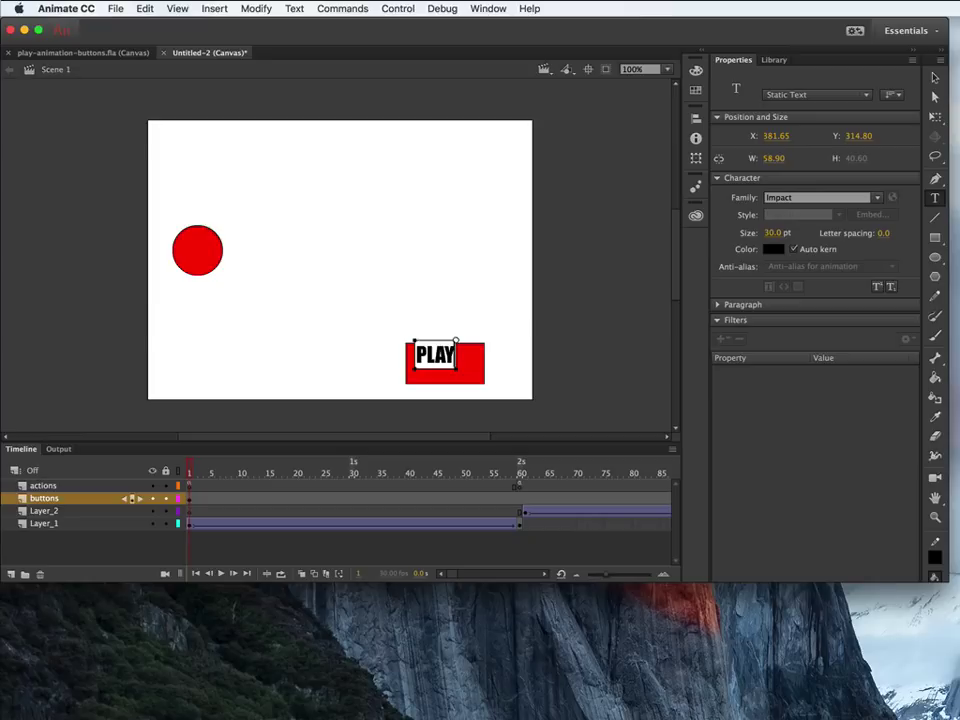
key("Escape")
- Move the PLAY text onto the rectangle and select both together
key("v")
left_click_drag(452, 368, 461, 377)
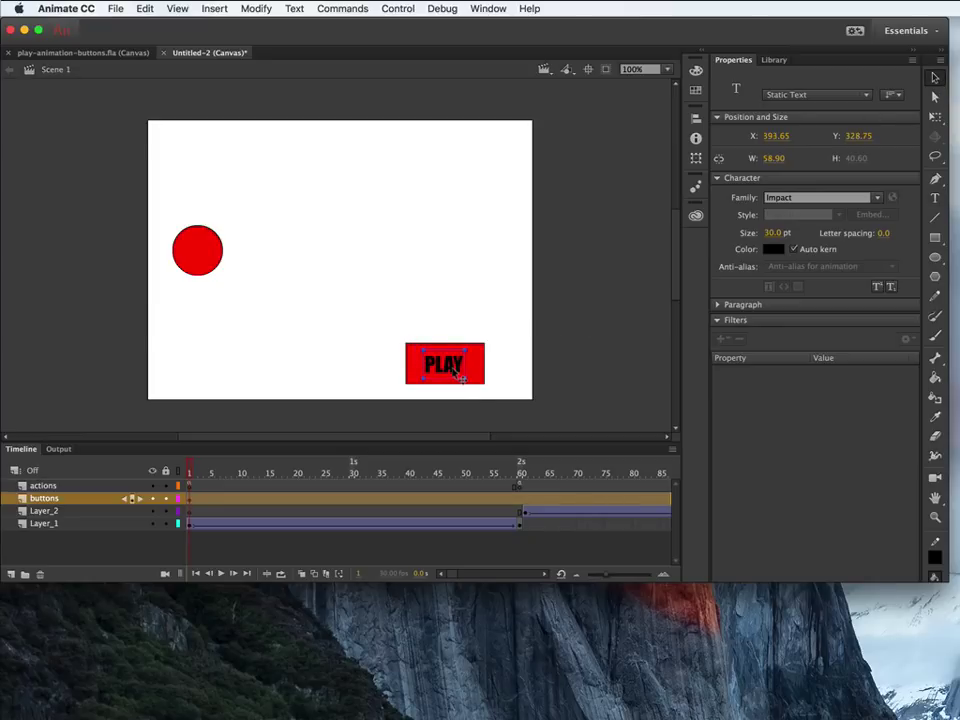
left_click(396, 325)
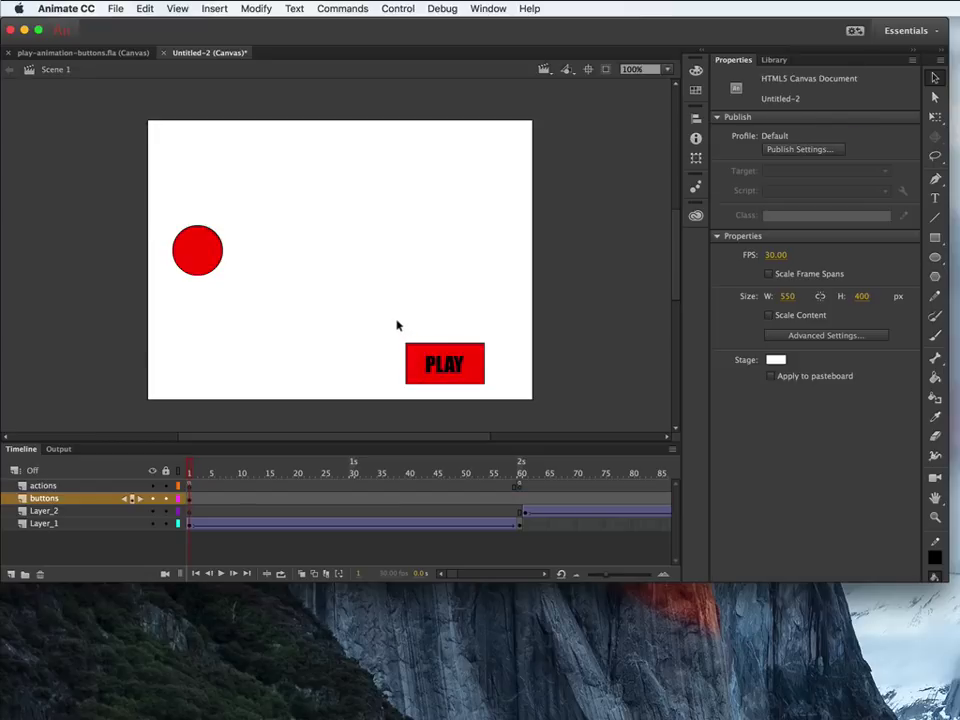
left_click_drag(382, 320, 509, 397)
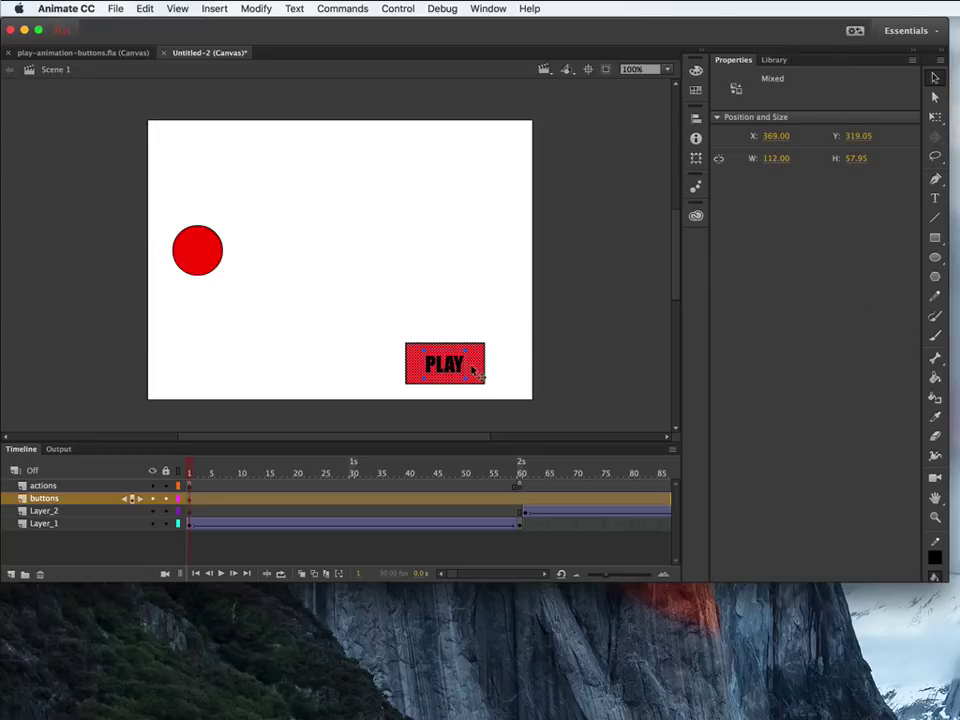
- Convert the selected PLAY shapes into a Button symbol named PlayButton
right_click(476, 372)
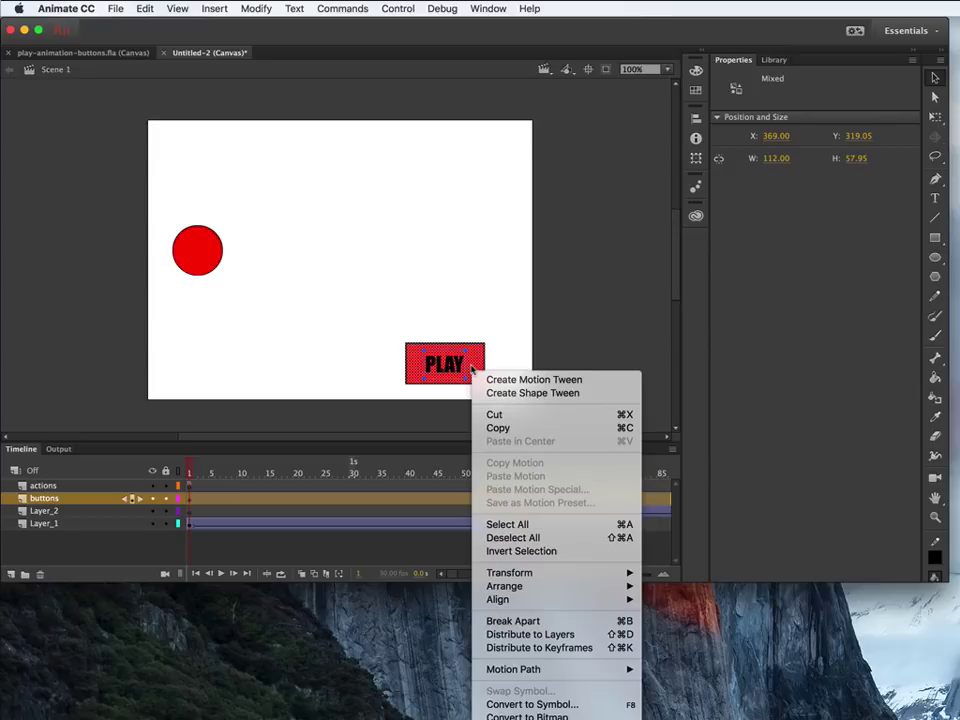
left_click(575, 704)
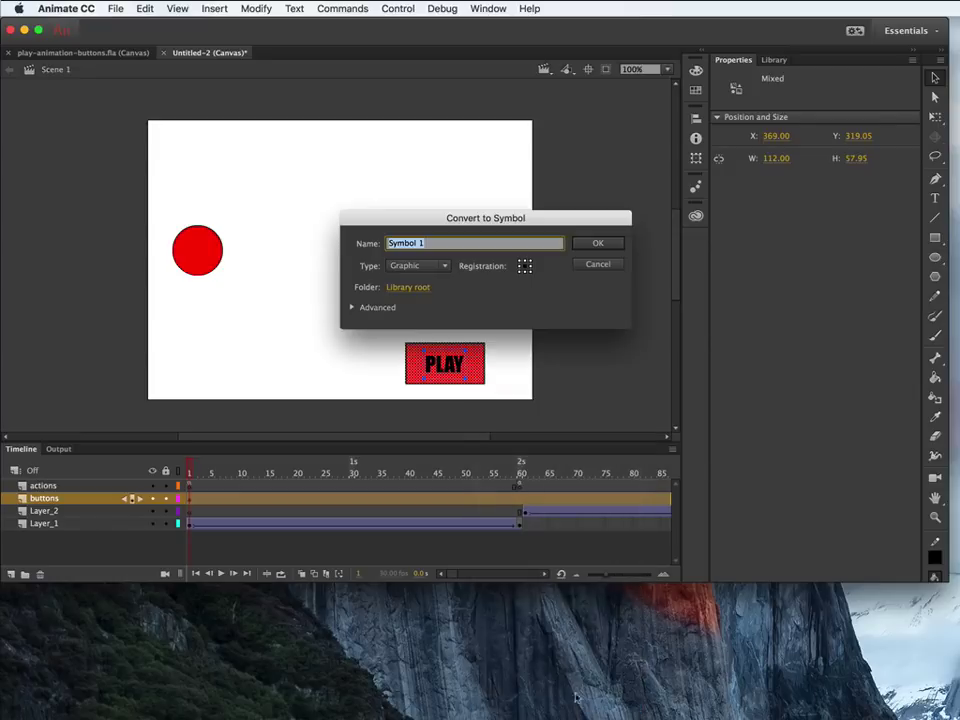
left_click(445, 267)
left_click(443, 294)
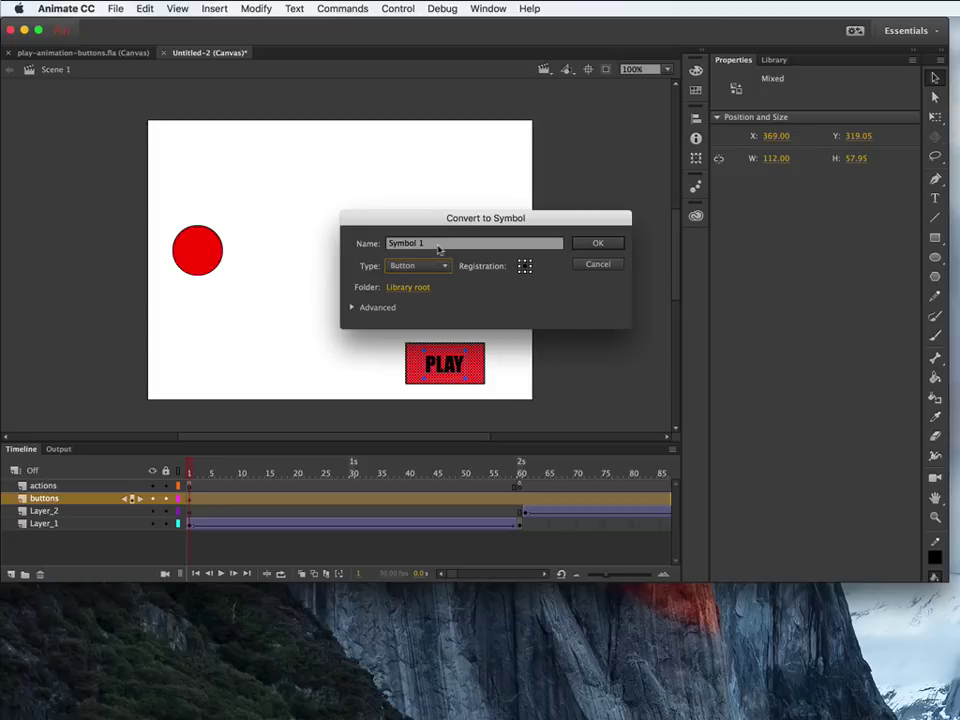
left_click(436, 246)
type("P")
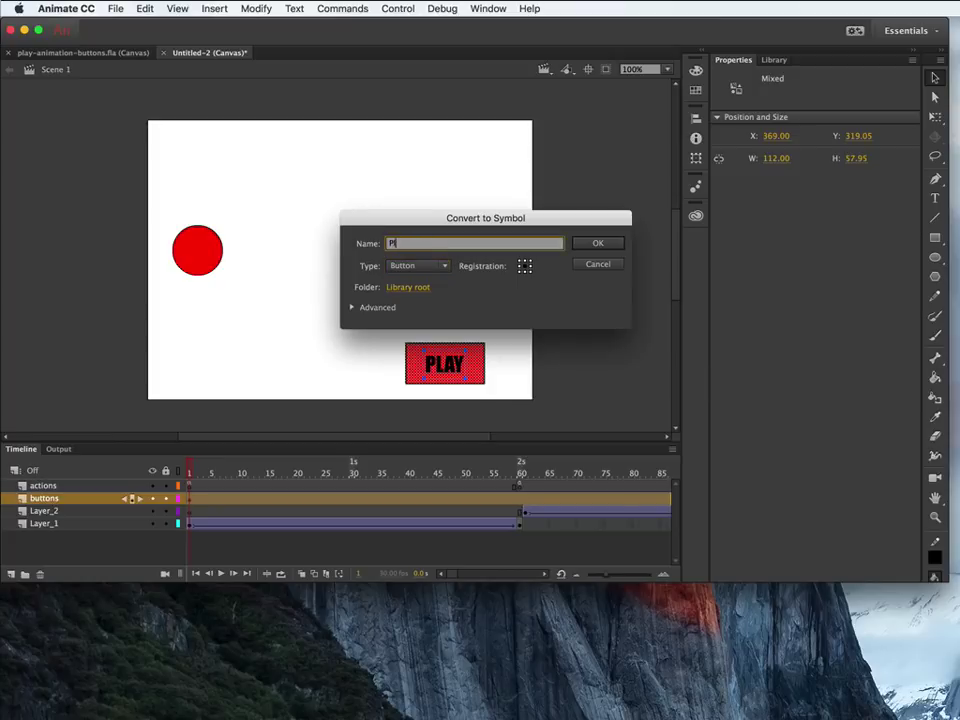
type("layButton")
left_click(600, 248)
- Check PlayButton in the Library, then reselect the PLAY button on the stage
left_click(774, 59)
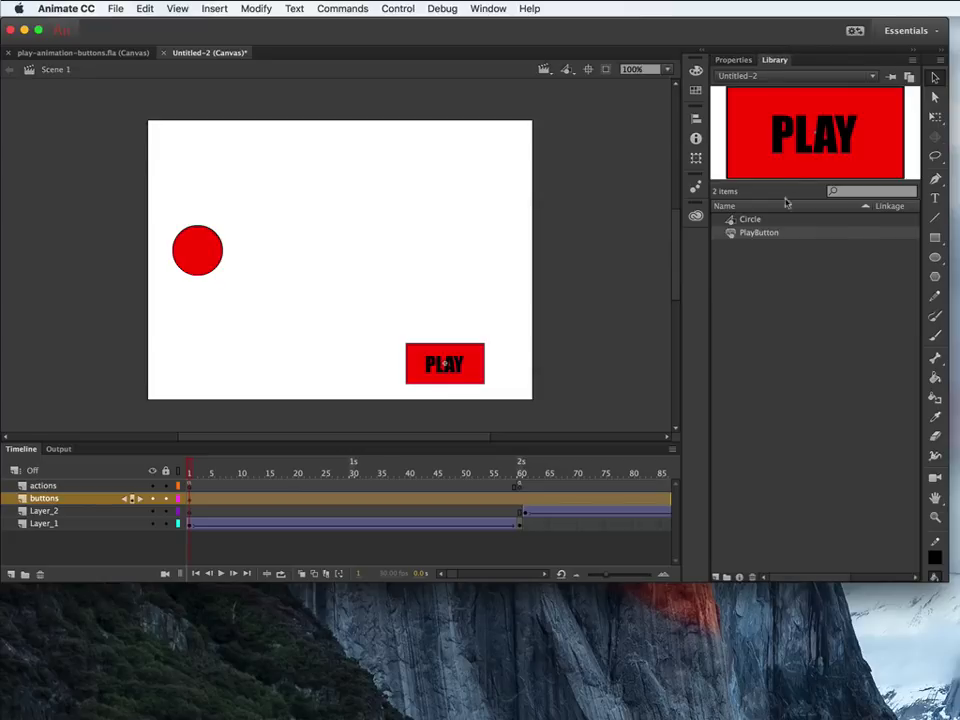
left_click(771, 234)
left_click(507, 328)
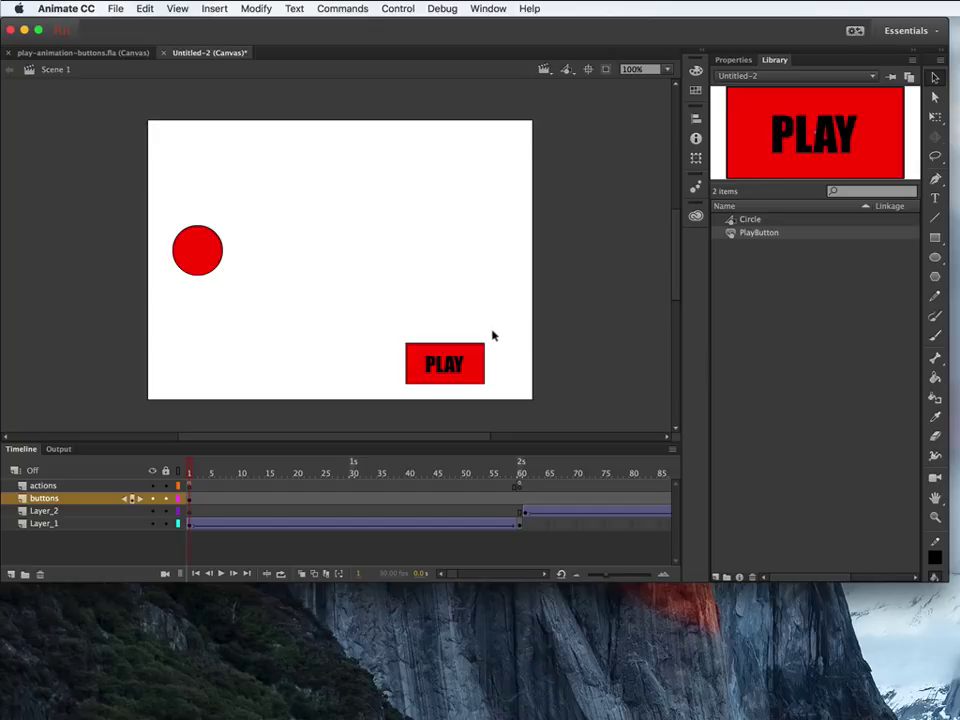
left_click_drag(385, 329, 510, 399)
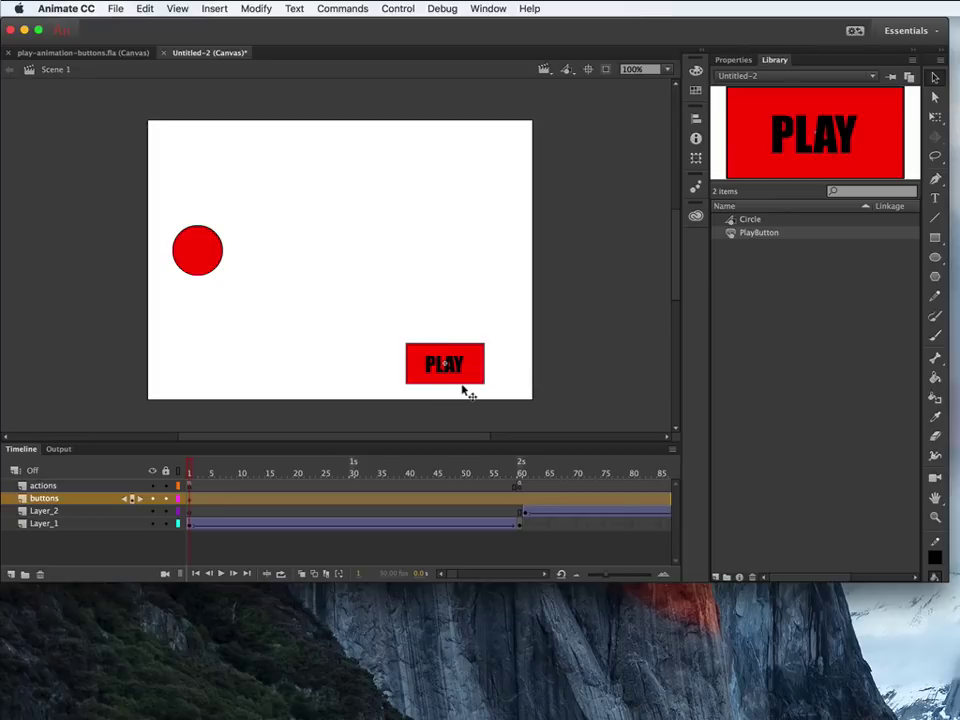
- Set the PLAY button's instance name to play_btn, then select actions frame 1
left_click(734, 60)
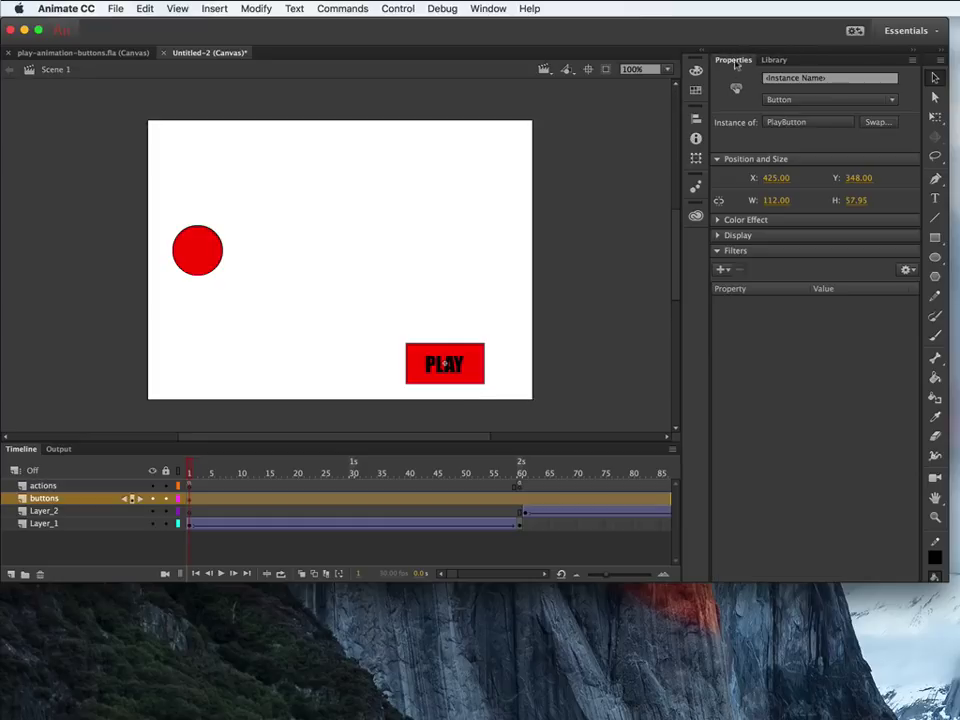
left_click(816, 78)
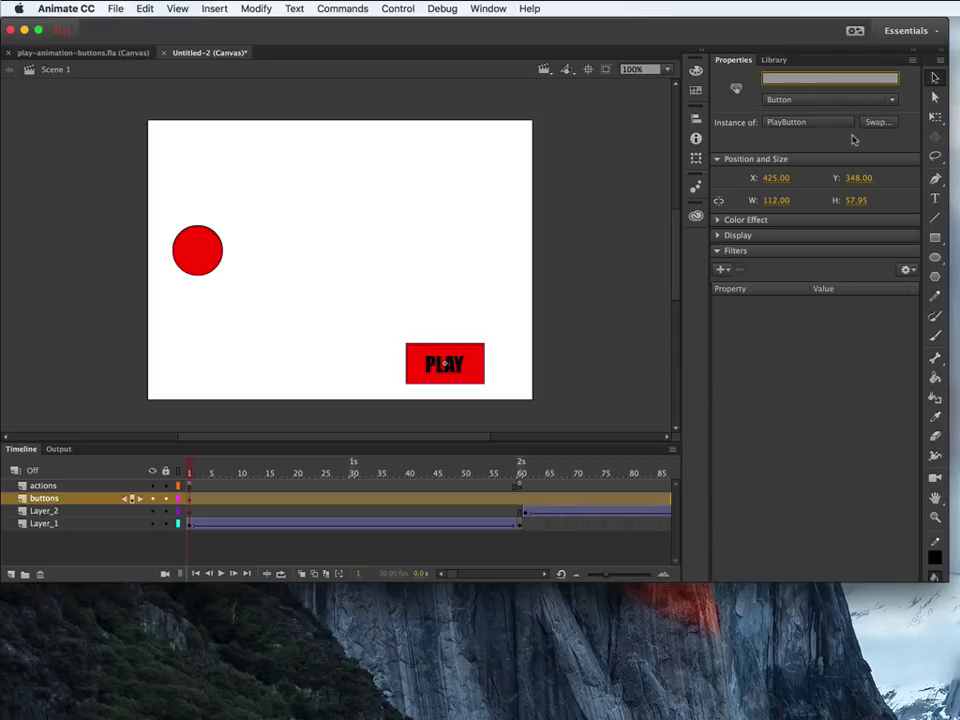
type("play_btn")
left_click(449, 387)
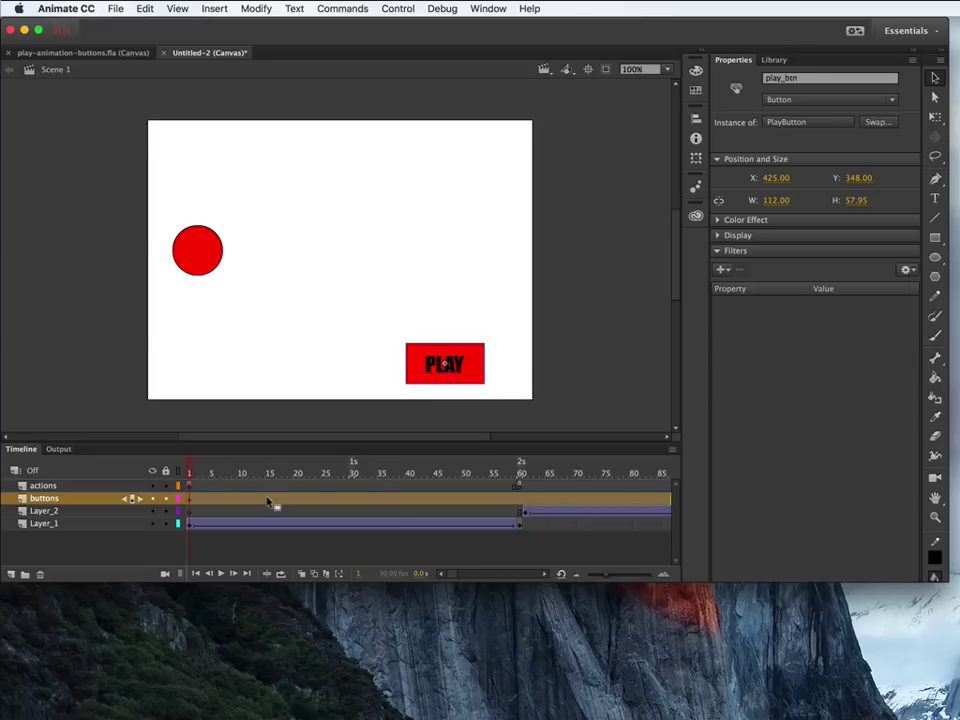
left_click(189, 486)
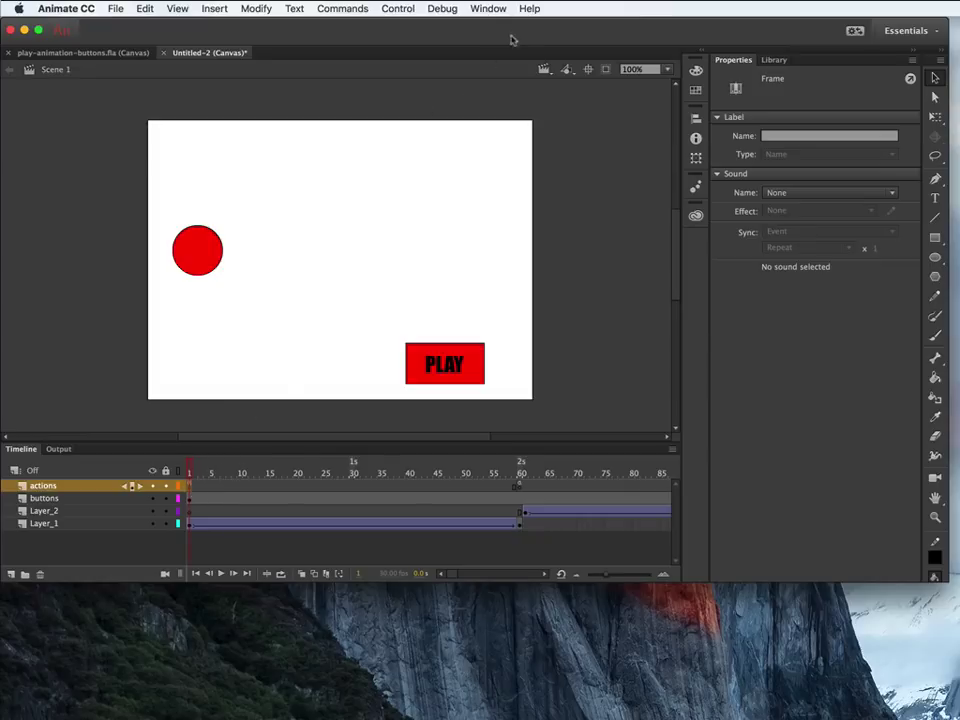
- In frame 1's script, write function playAnimation() { this.play(); } below this.stop();
left_click(489, 10)
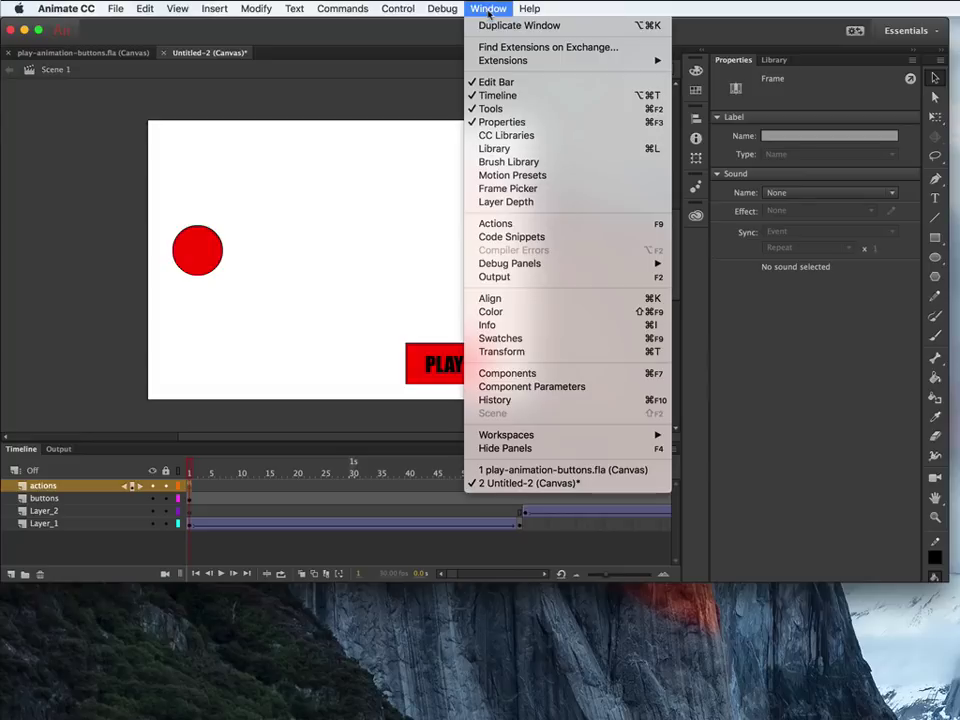
left_click(521, 224)
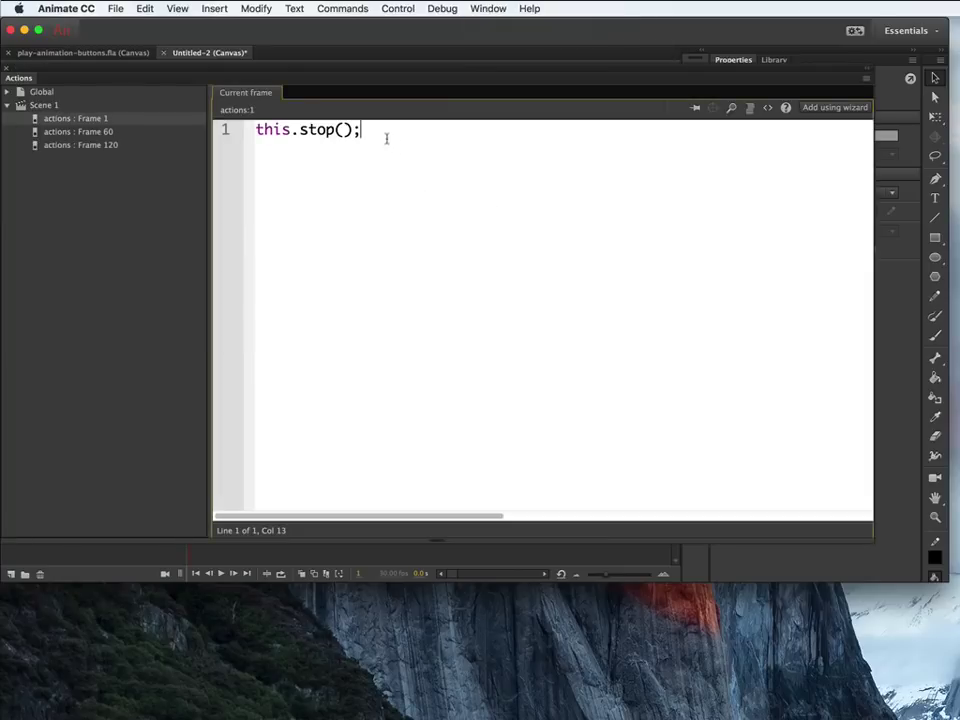
key("Return")
key("Return")
type("function")
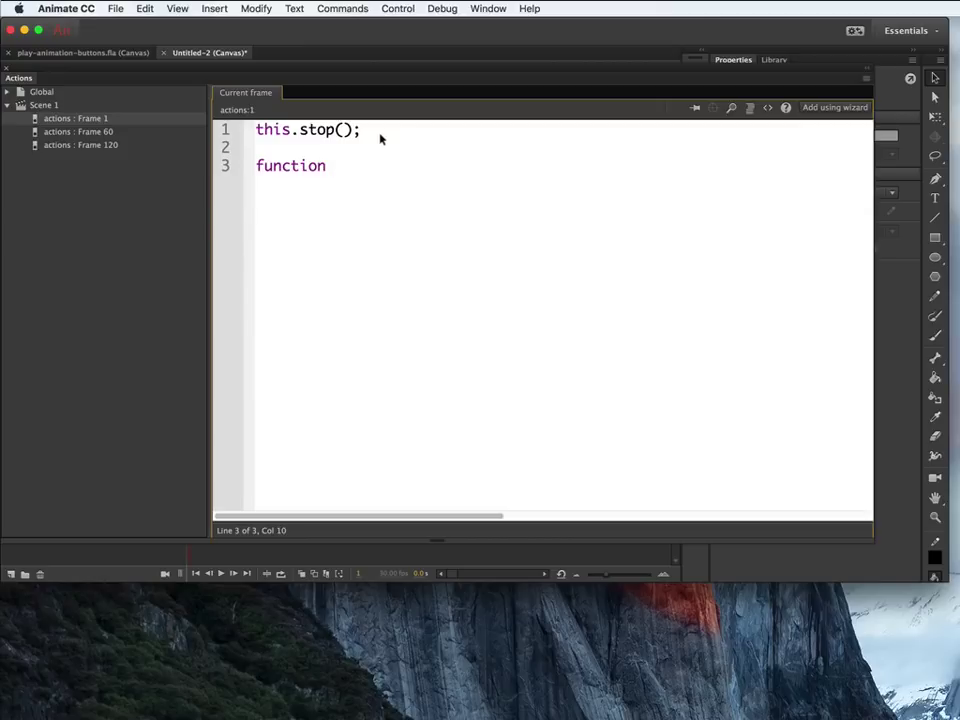
type("playAnimation()")
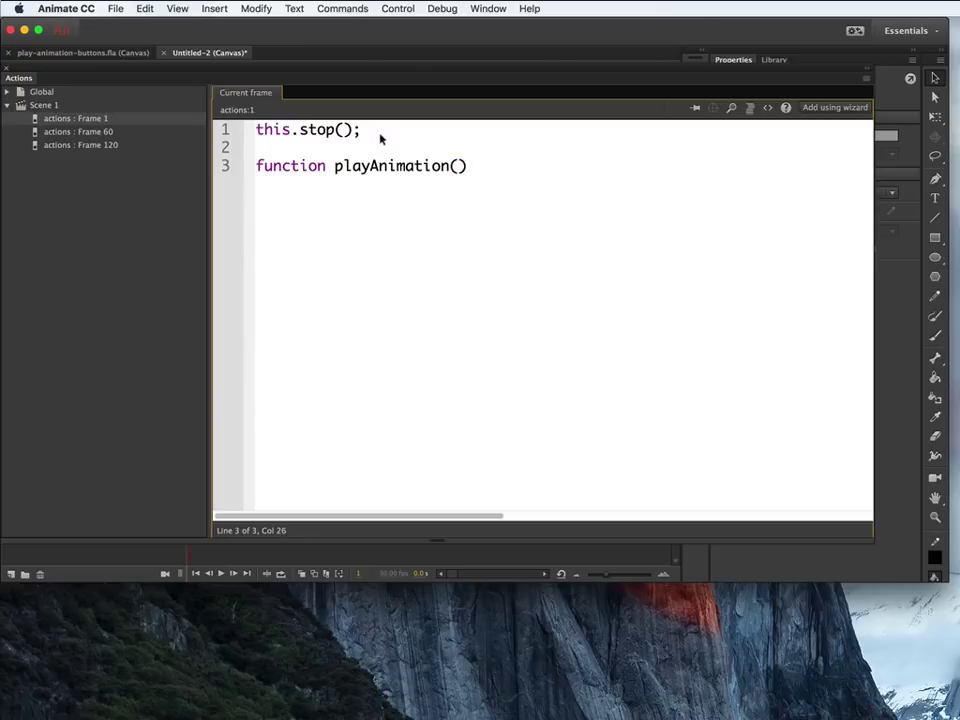
type(" {")
key("Return")
type("this.")
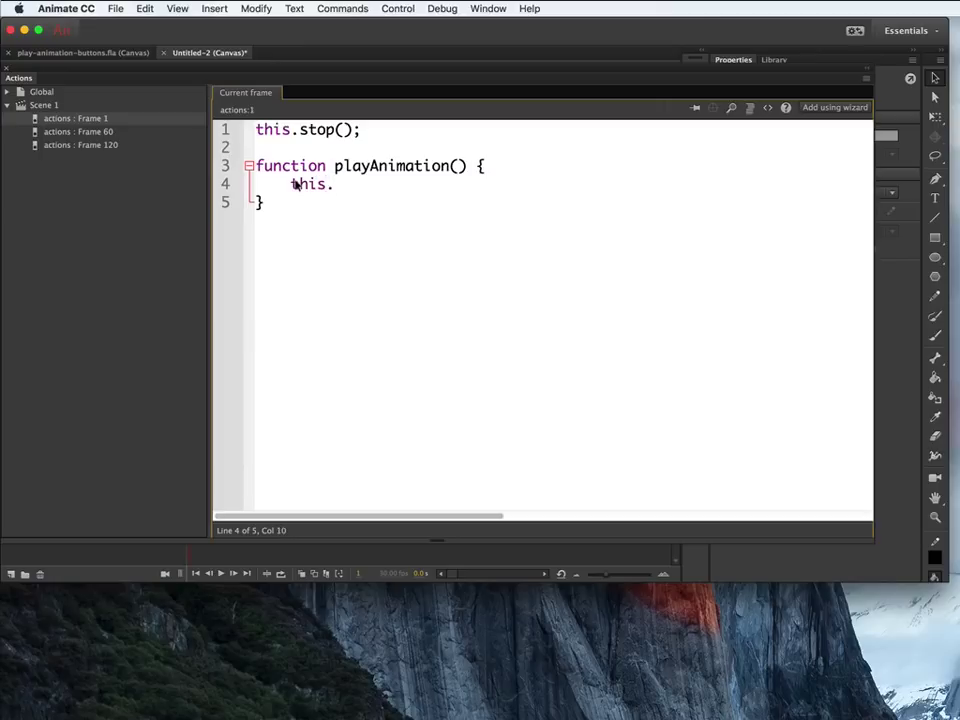
type("play();")
- Review the stop action, function name and this.play call, then add blank lines below
left_click(358, 130)
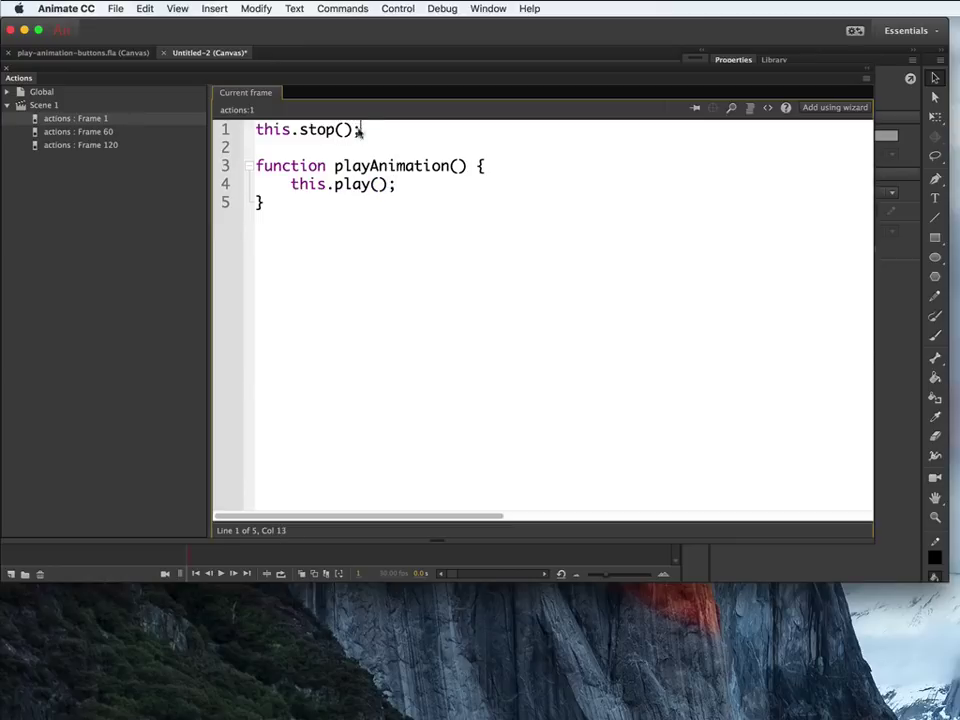
left_click_drag(358, 130, 240, 133)
left_click(371, 166)
key("Left")
key("Left")
key("shift+Right")
key("shift+Right")
key("shift+Right")
key("shift+Right")
key("shift+Right")
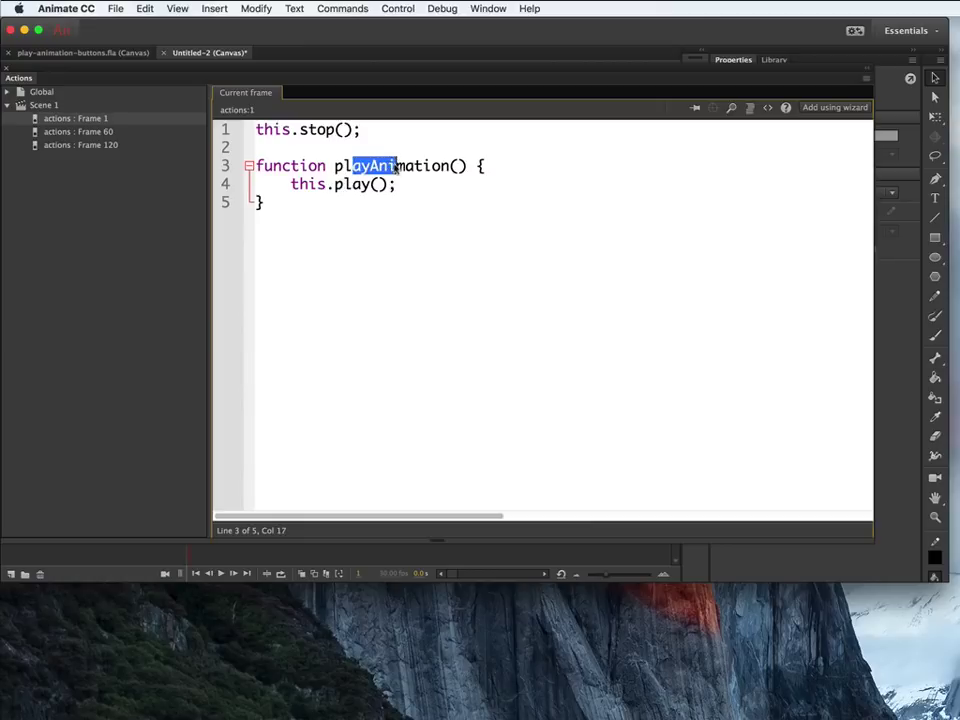
left_click(336, 184)
left_click_drag(300, 184, 378, 184)
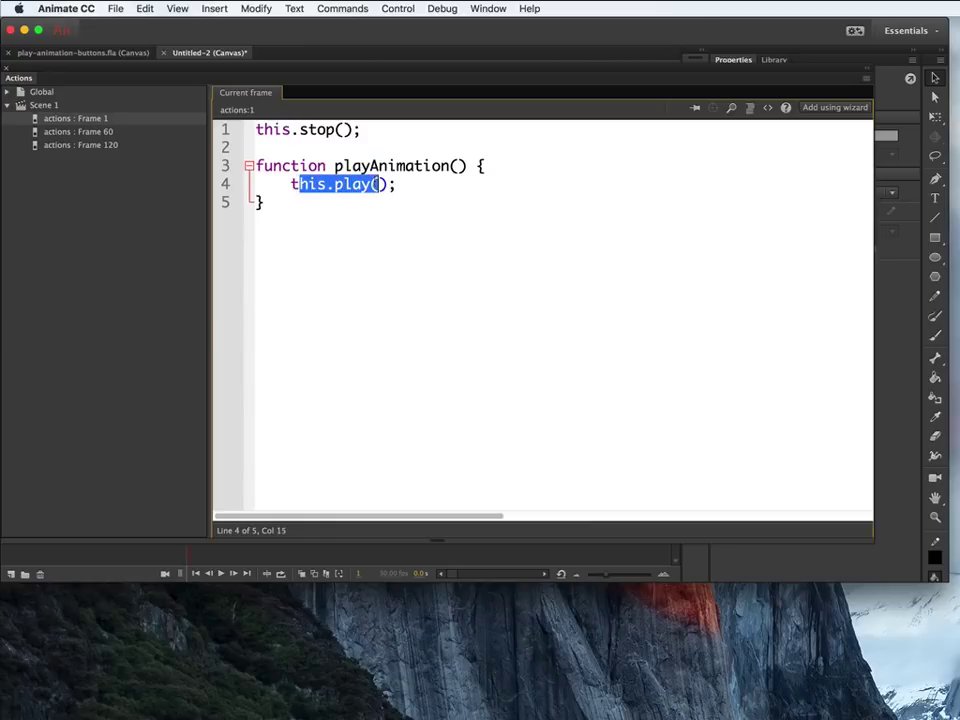
left_click(298, 204)
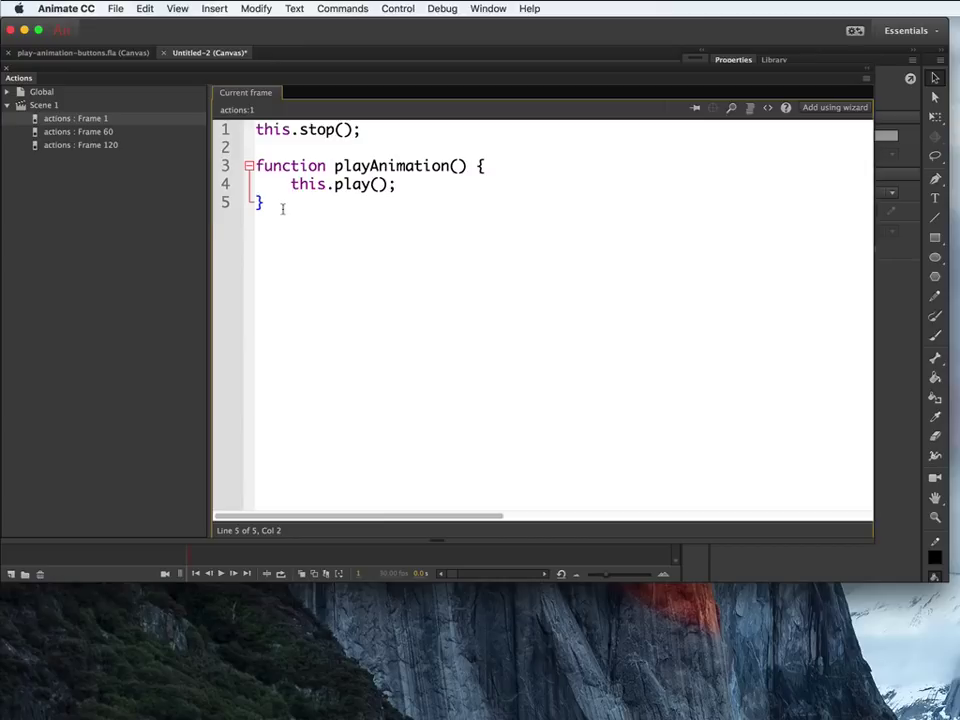
key("Return")
key("Return")
- Type this.play_btn.addEventListener("click",playAnimation.bind(this)); on line 7
type("this.p")
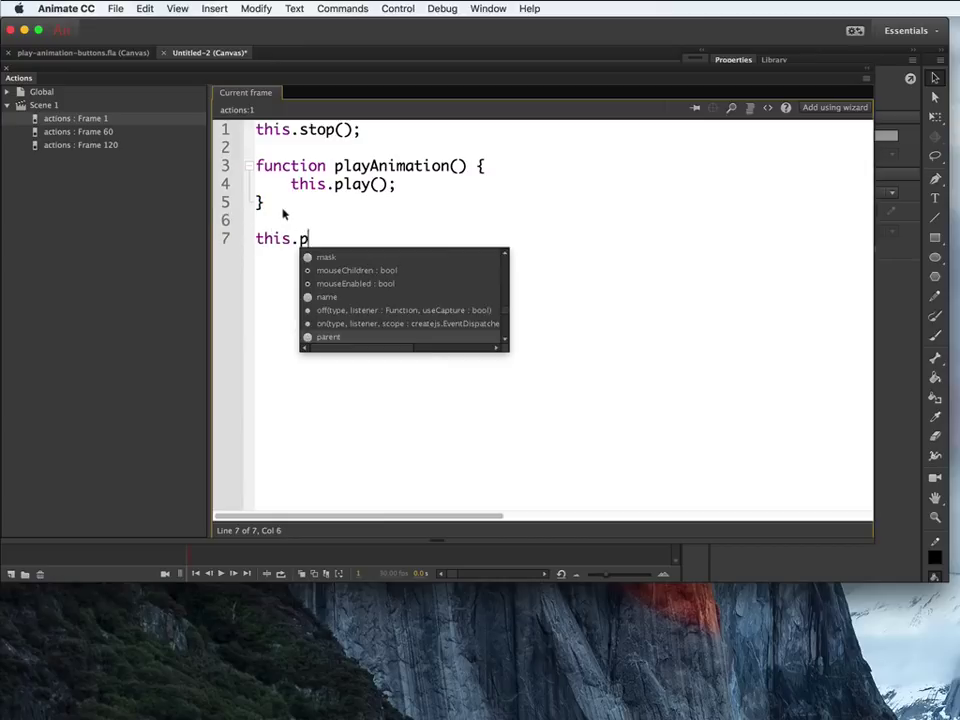
type("lay_btn")
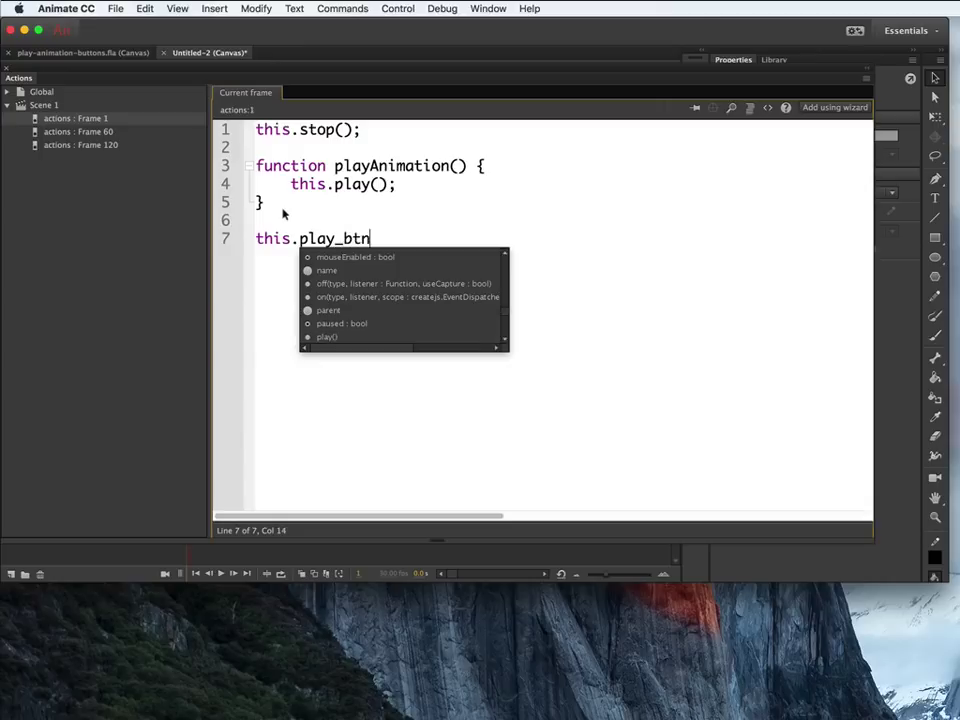
type(".addEventLius")
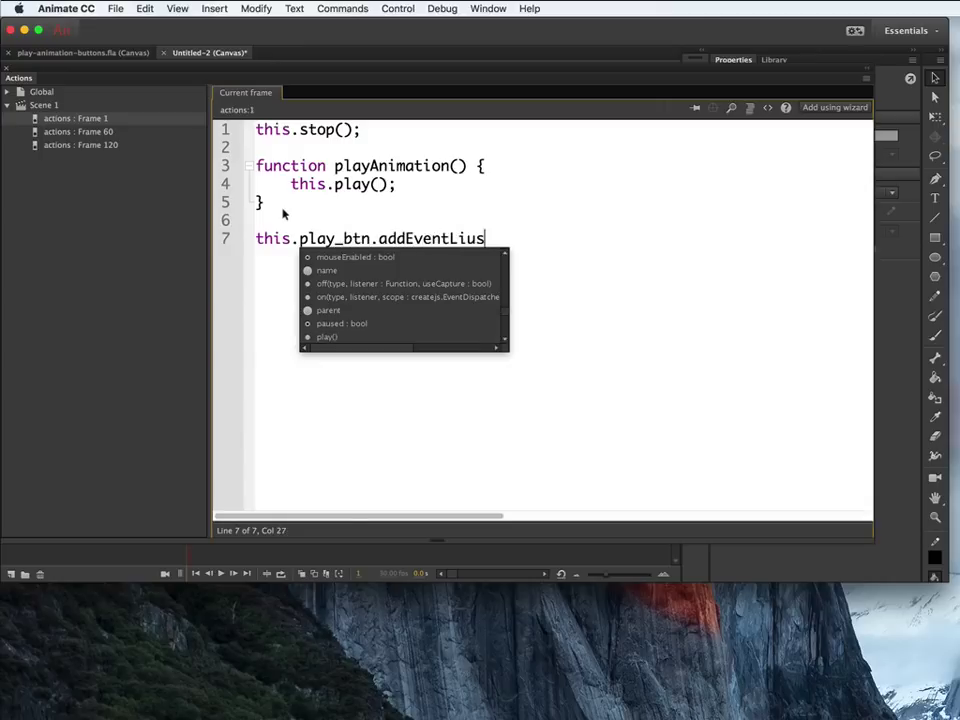
key("BackSpace")
key("BackSpace")
type("stener();")
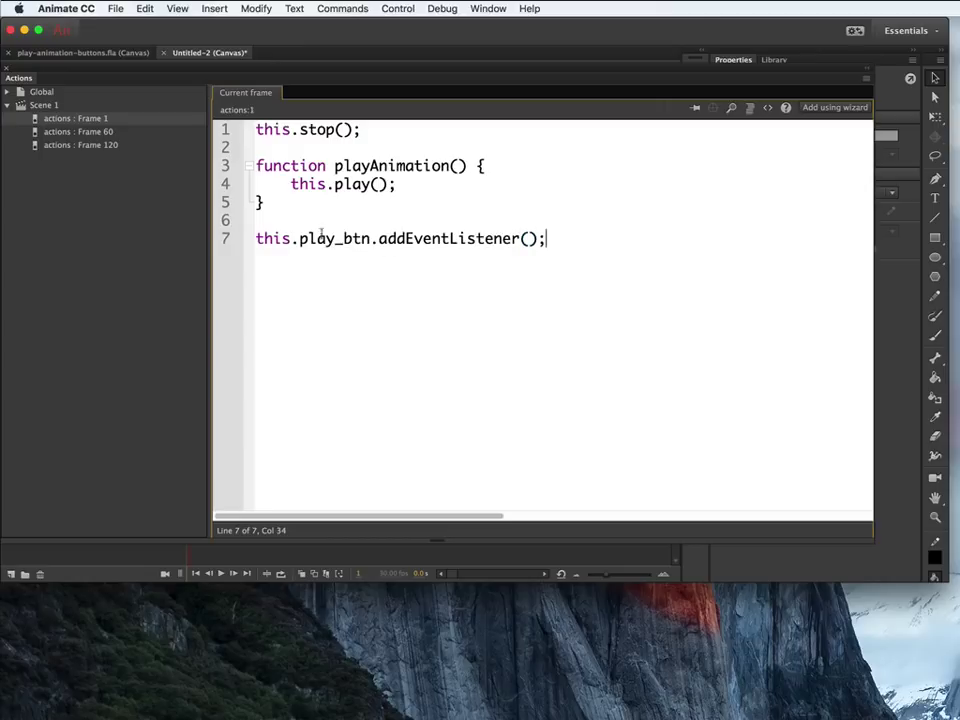
key("Left")
key("Left")
type("\"click\"")
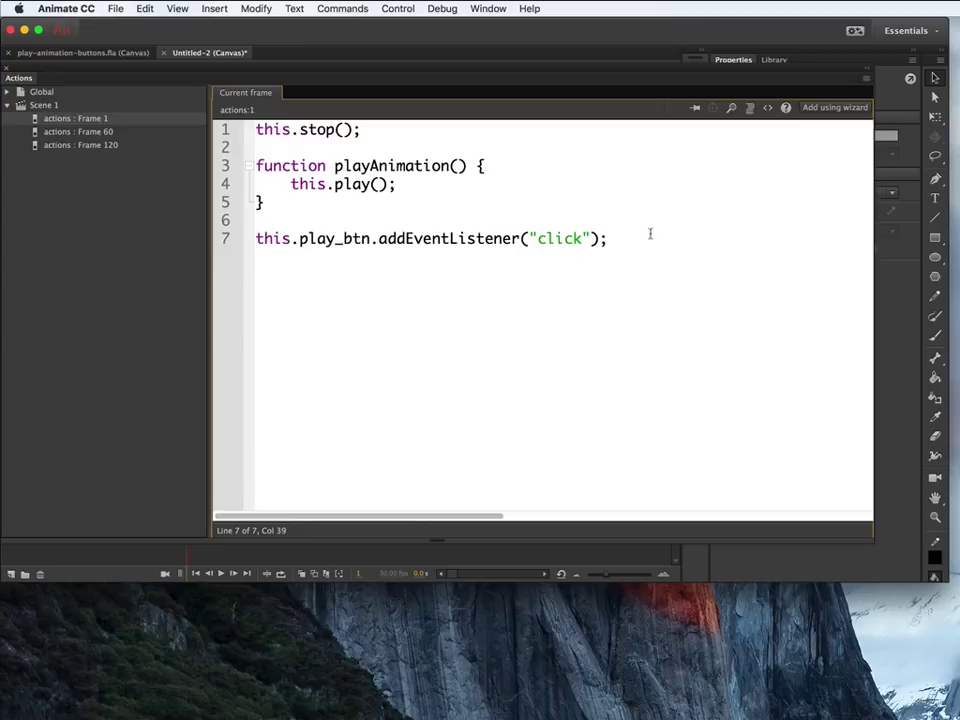
type(",playAnimation")
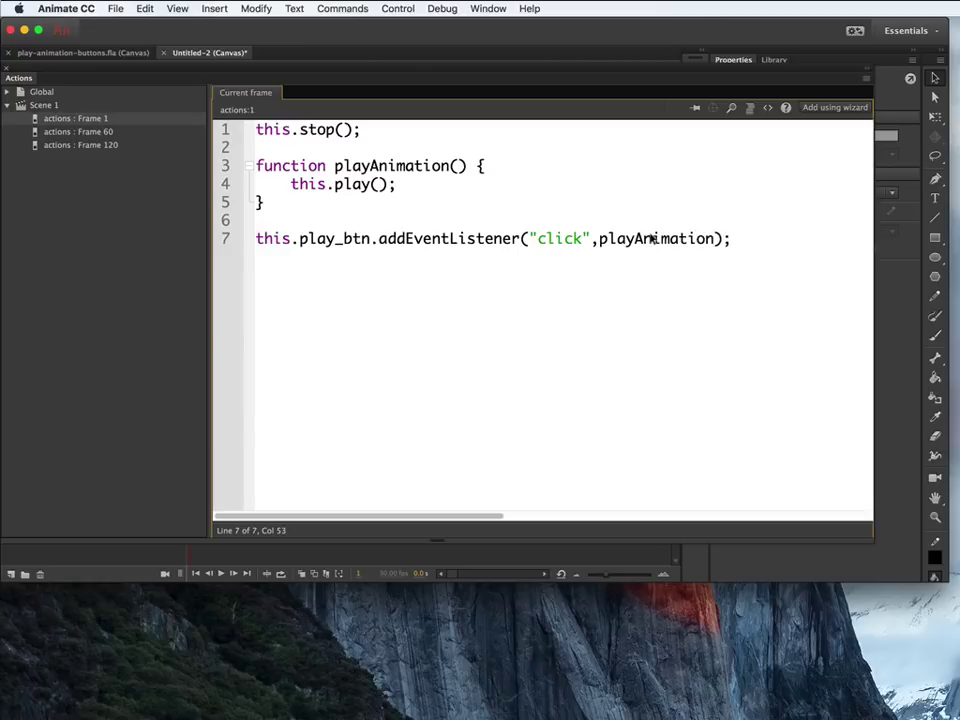
type(".bind")
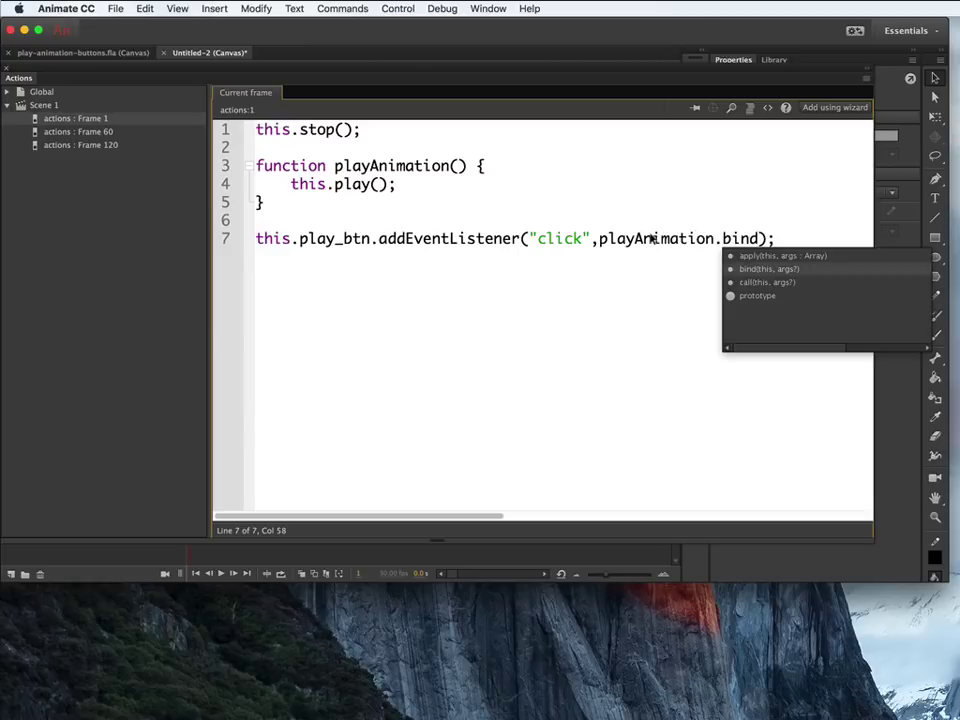
type("(this)")
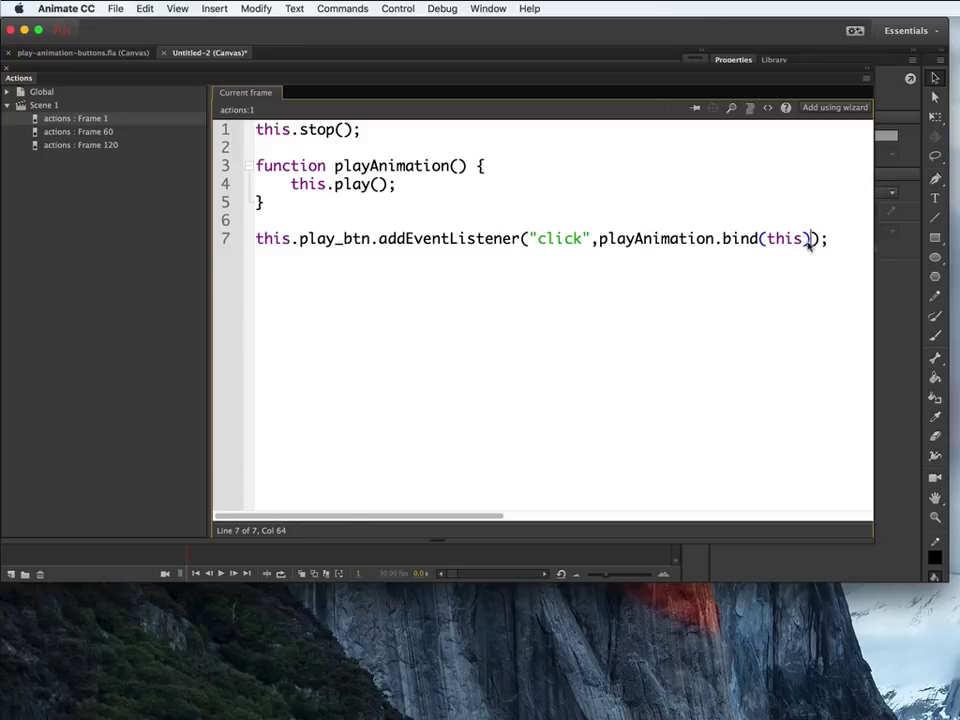
key("Right")
key("Right")
- Check the playAnimation and this references in the code, then start a test
left_click(623, 240)
left_click_drag(624, 242, 812, 240)
left_click(750, 238)
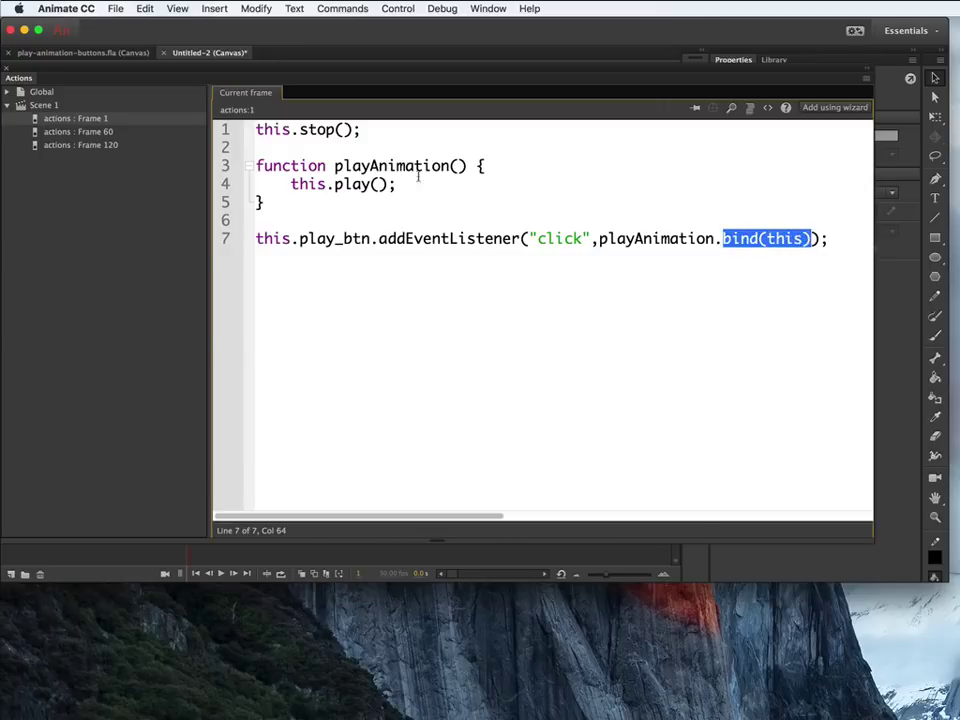
left_click(327, 185)
left_click_drag(327, 186, 287, 185)
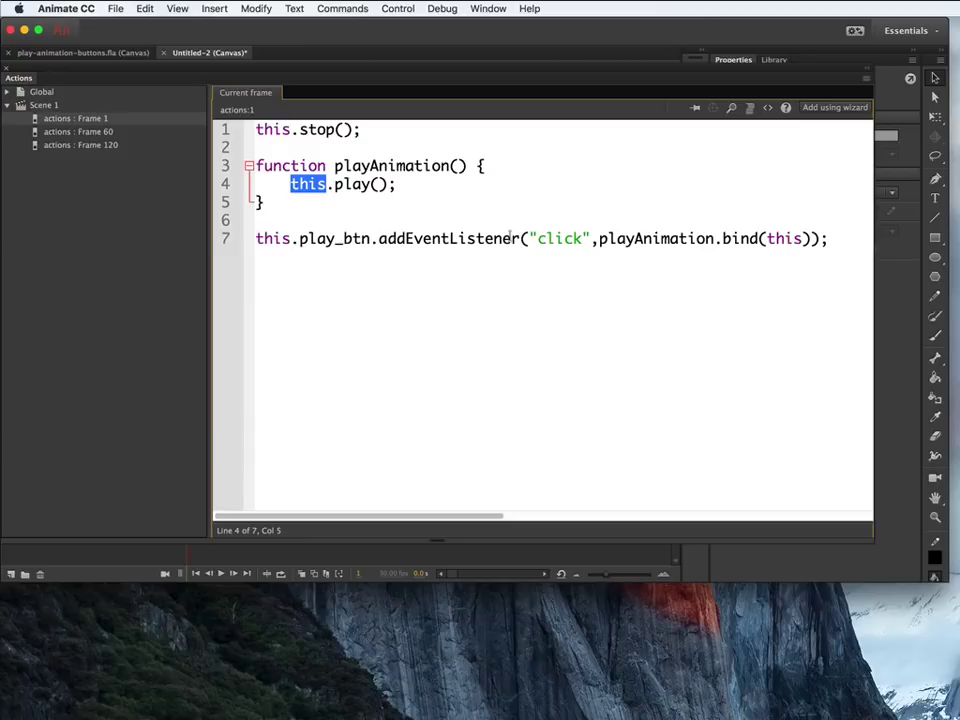
left_click(834, 236)
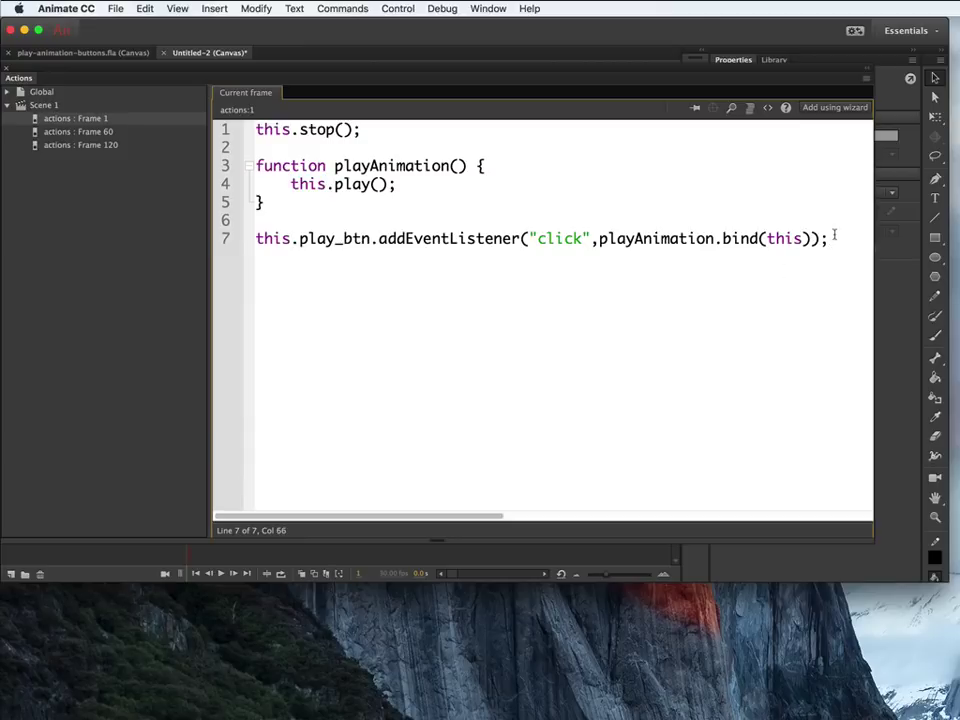
left_click(398, 9)
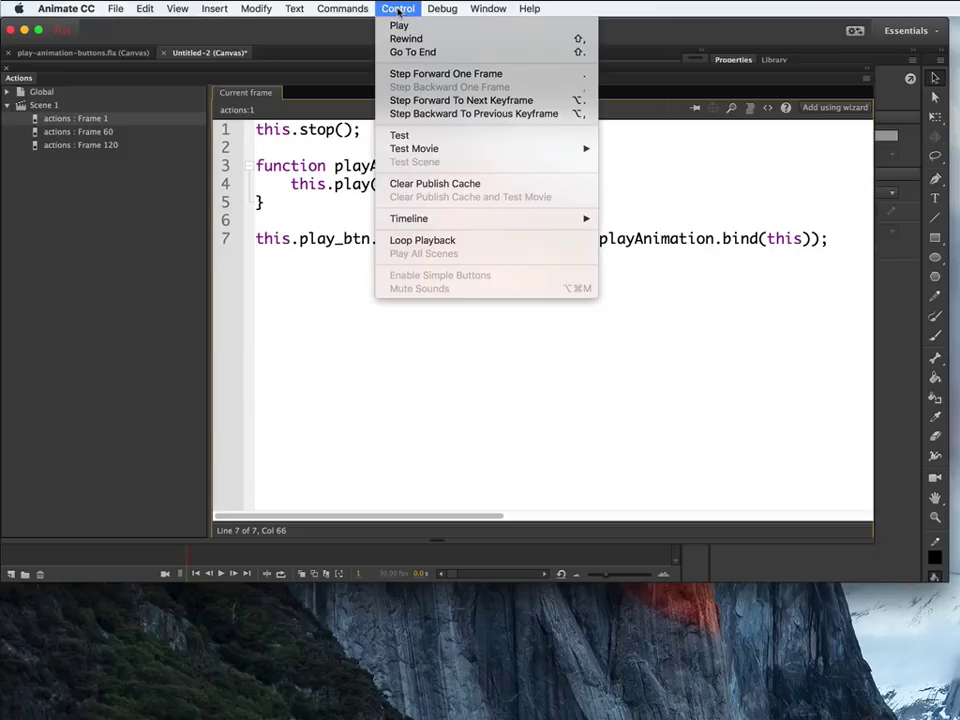
- Preview the animation in Safari, click PLAY twice, then return to Animate CC
left_click(430, 137)
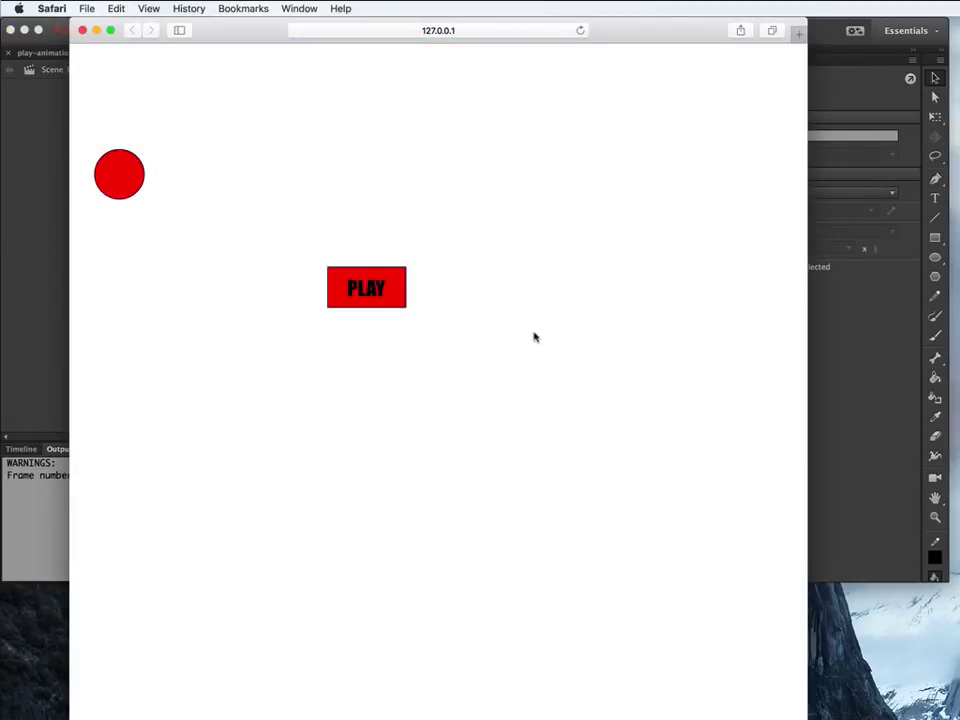
left_click(385, 294)
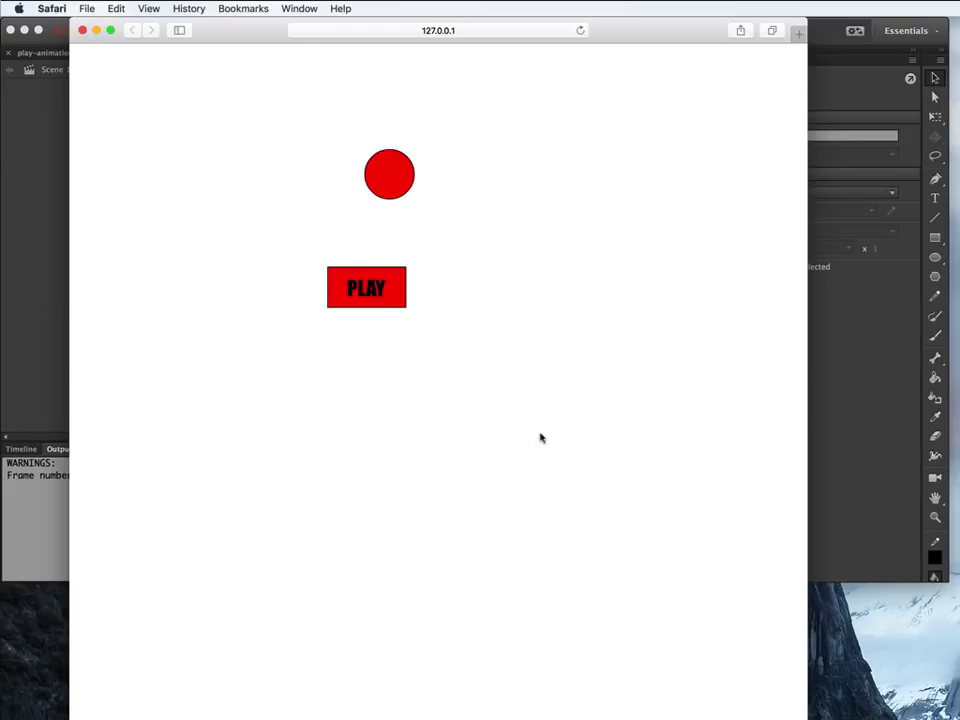
left_click(397, 302)
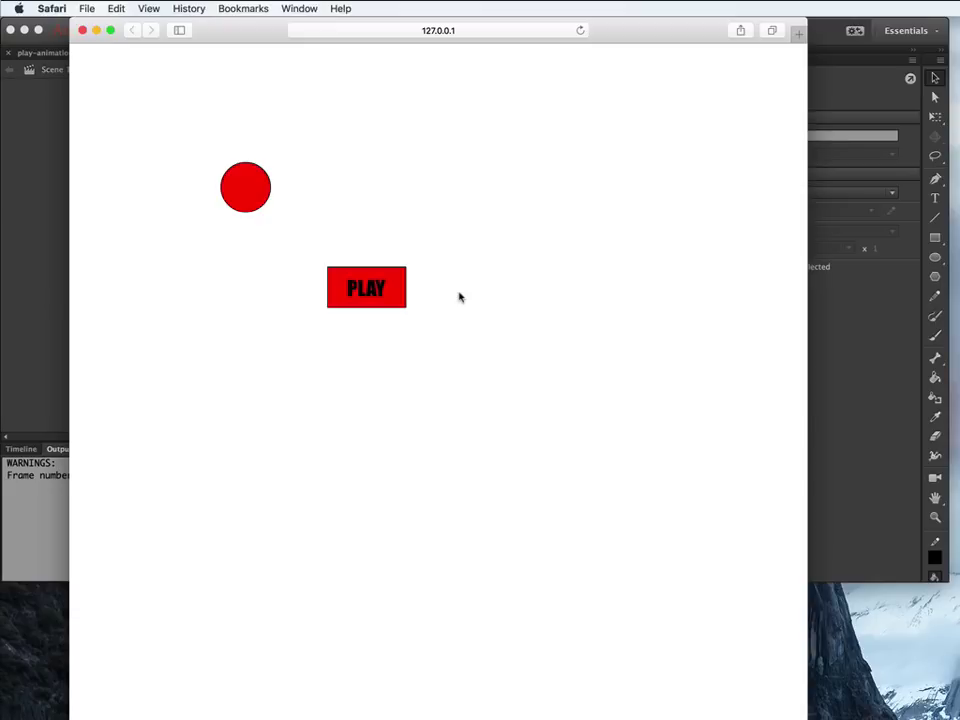
left_click(56, 260)
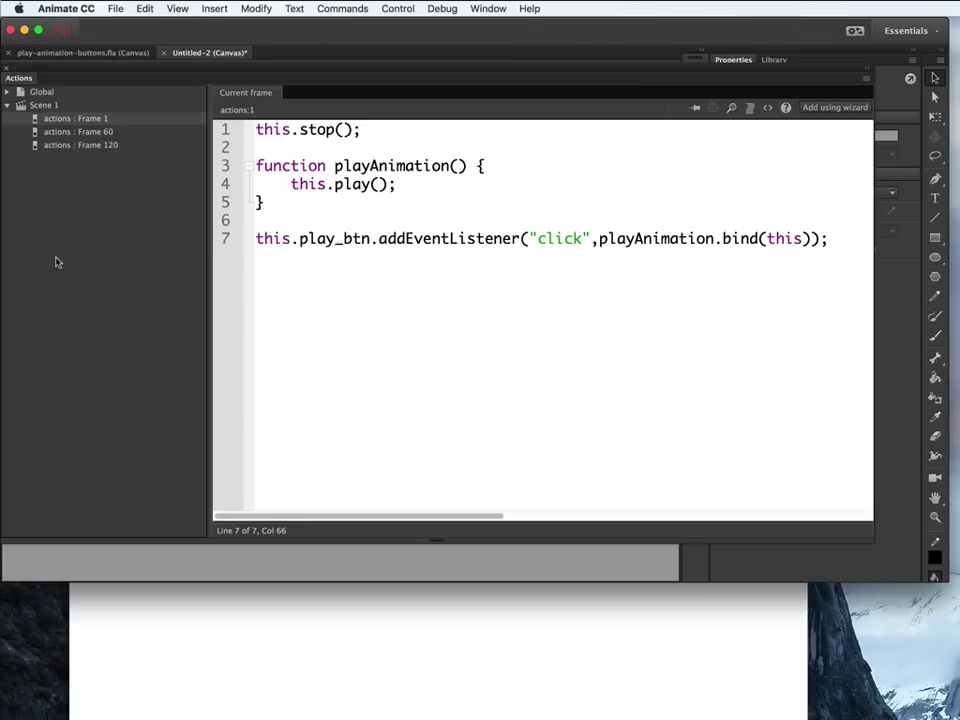
- Close the Actions panel, view the circle at frames 120 and 1, then switch to Safari
left_click(5, 64)
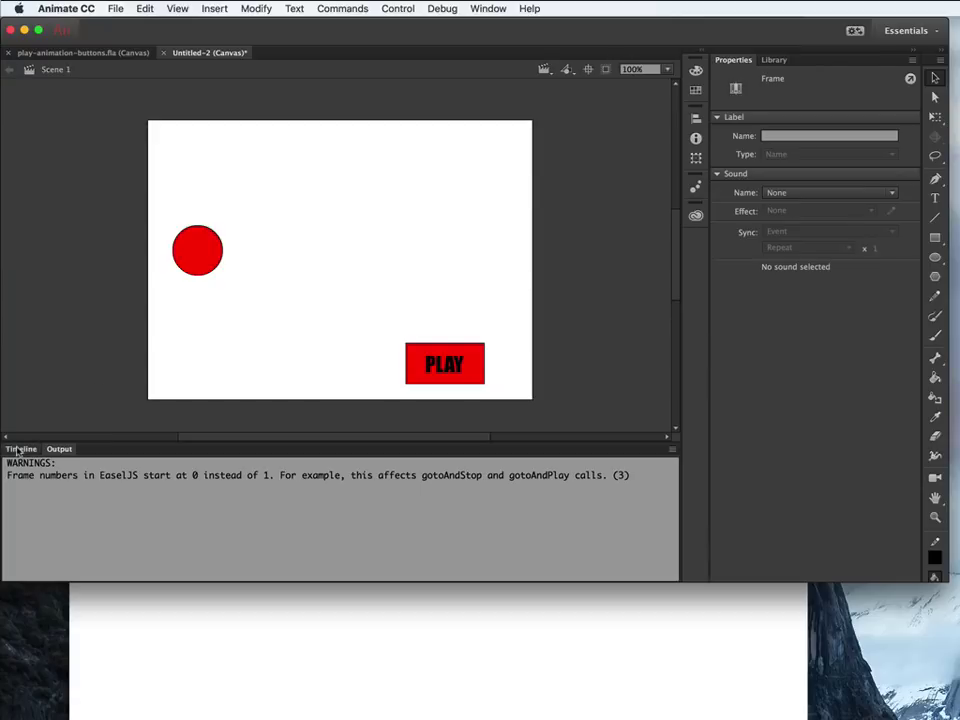
left_click(20, 449)
scroll(507, 524, "right", 10)
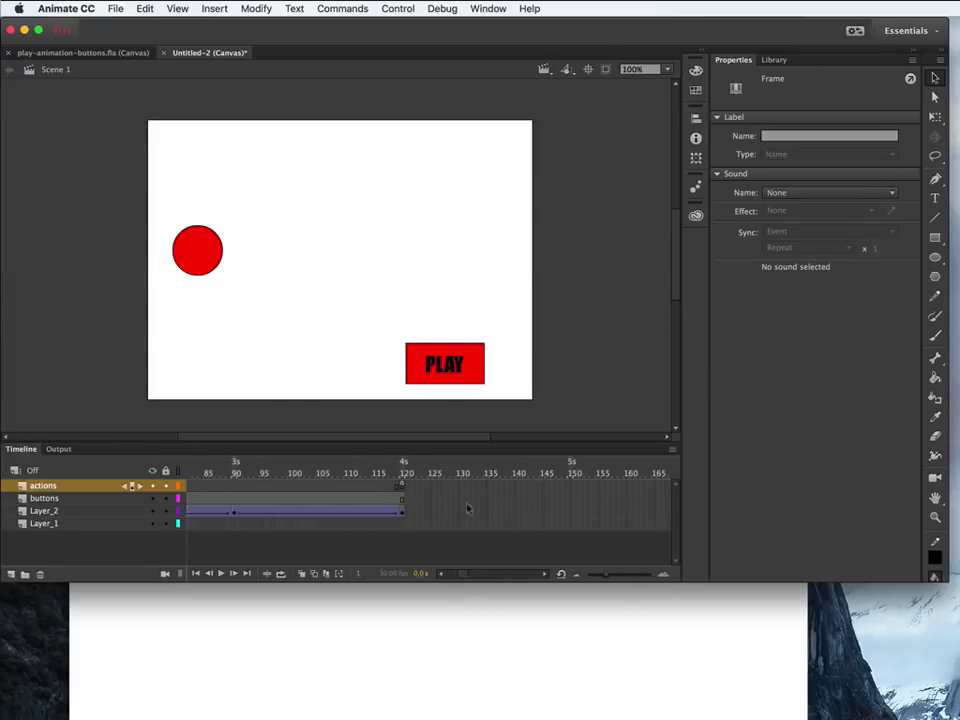
left_click(401, 487)
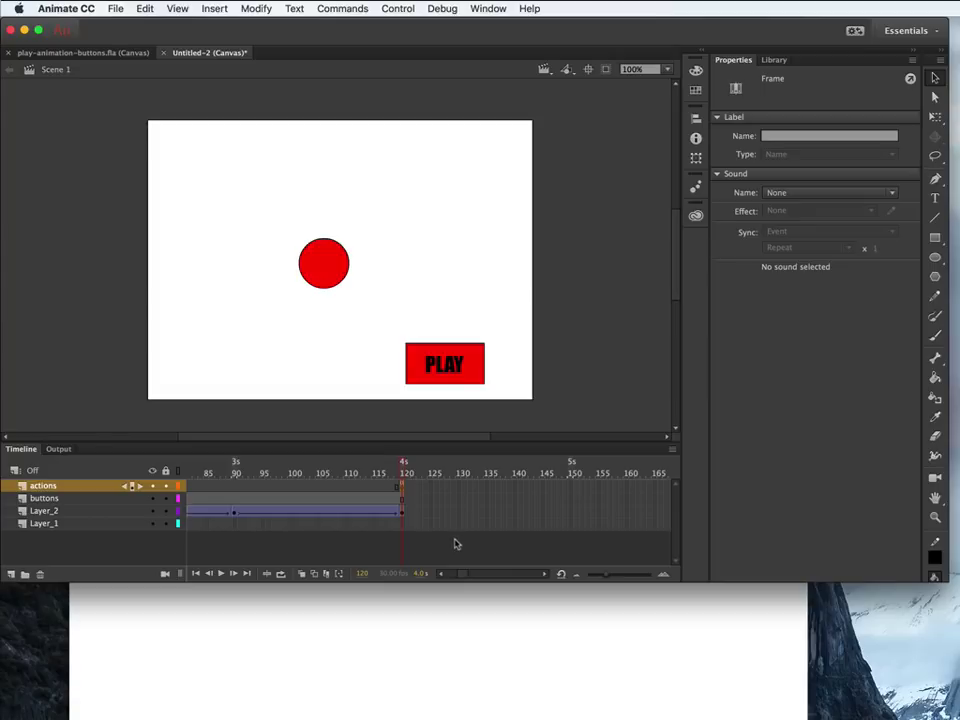
scroll(455, 543, "left", 10)
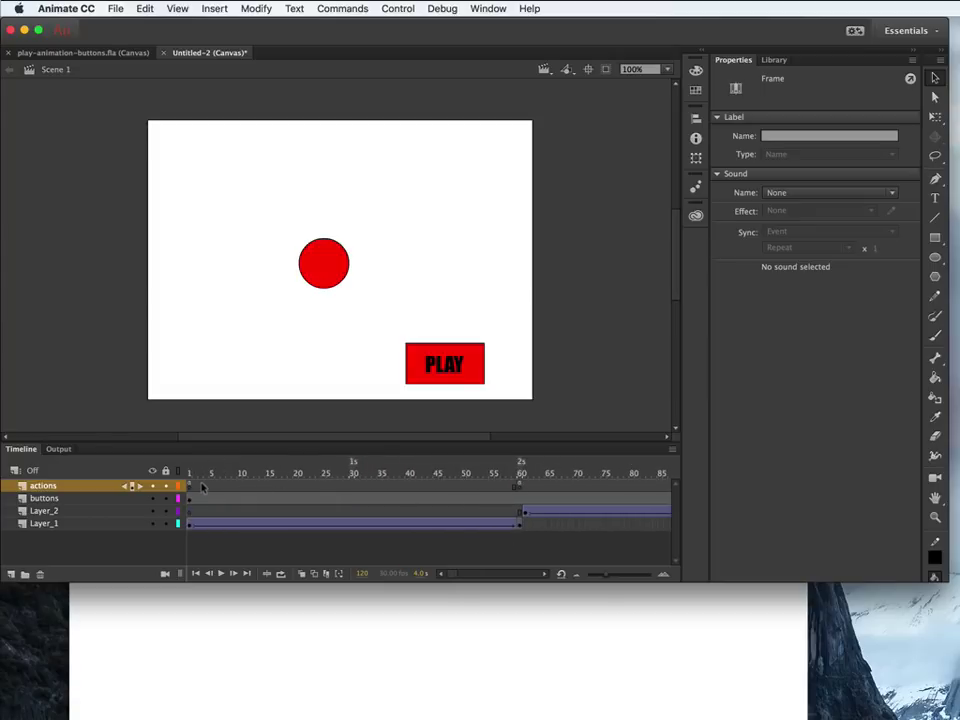
left_click(189, 484)
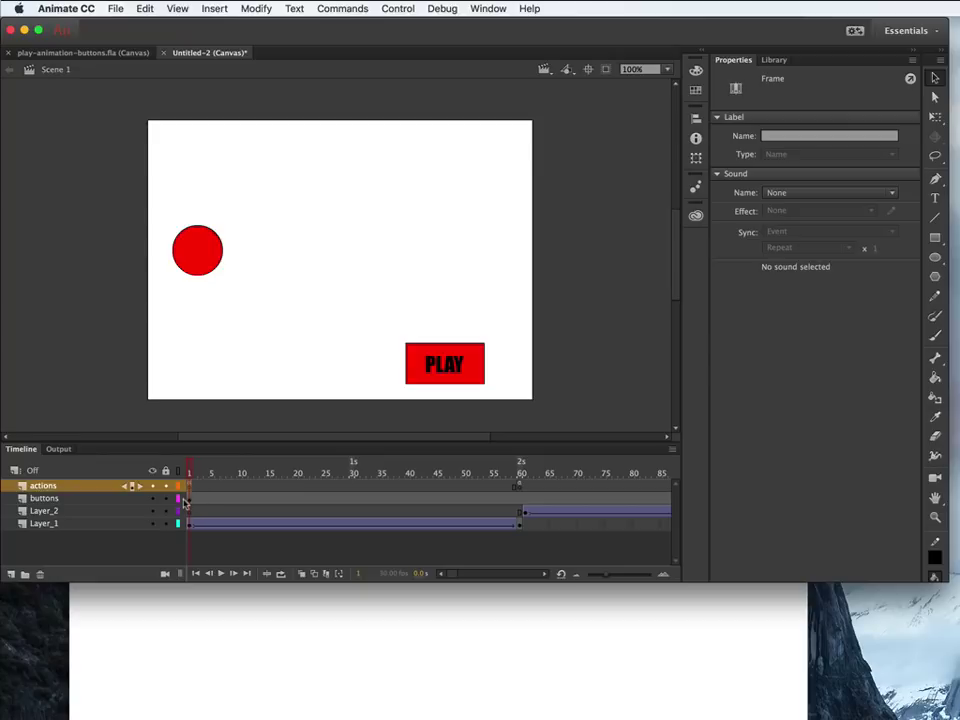
left_click(364, 628)
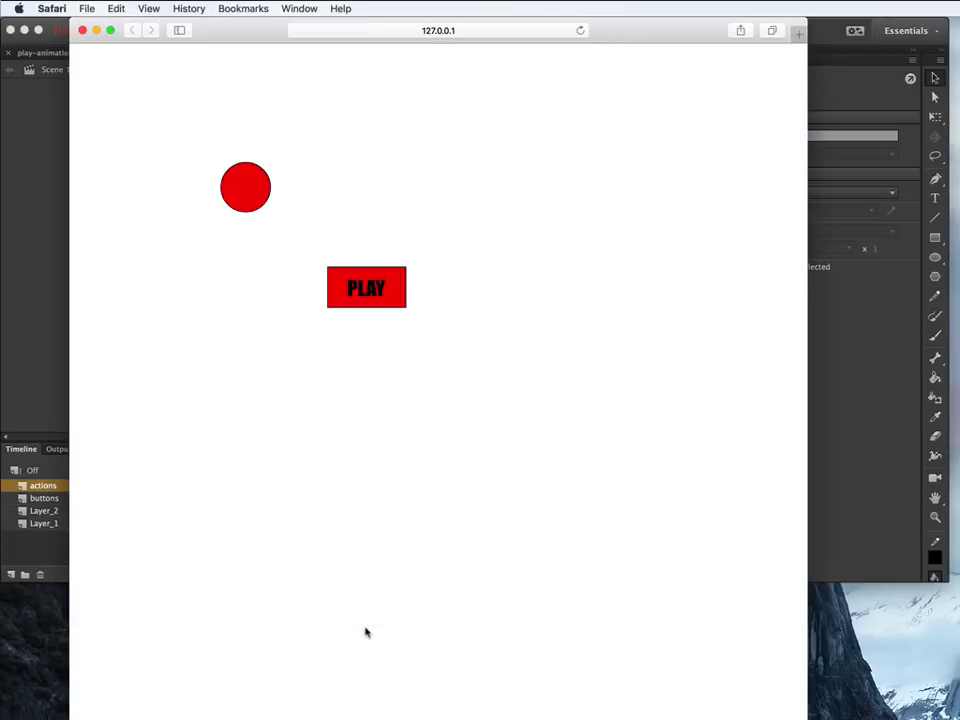
left_click(392, 299)
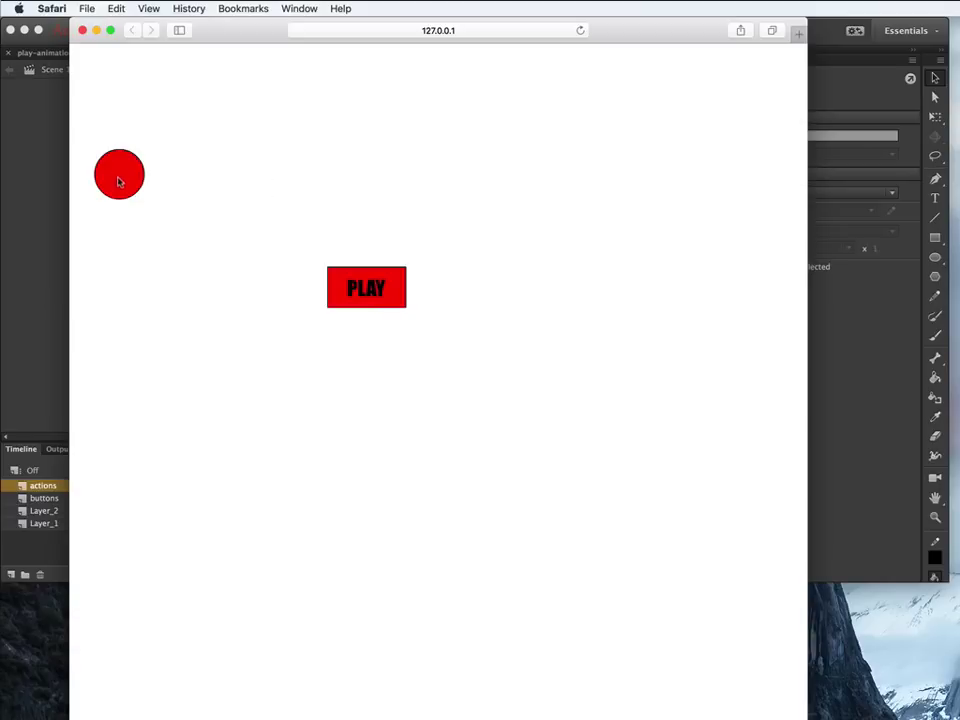
left_click(394, 300)
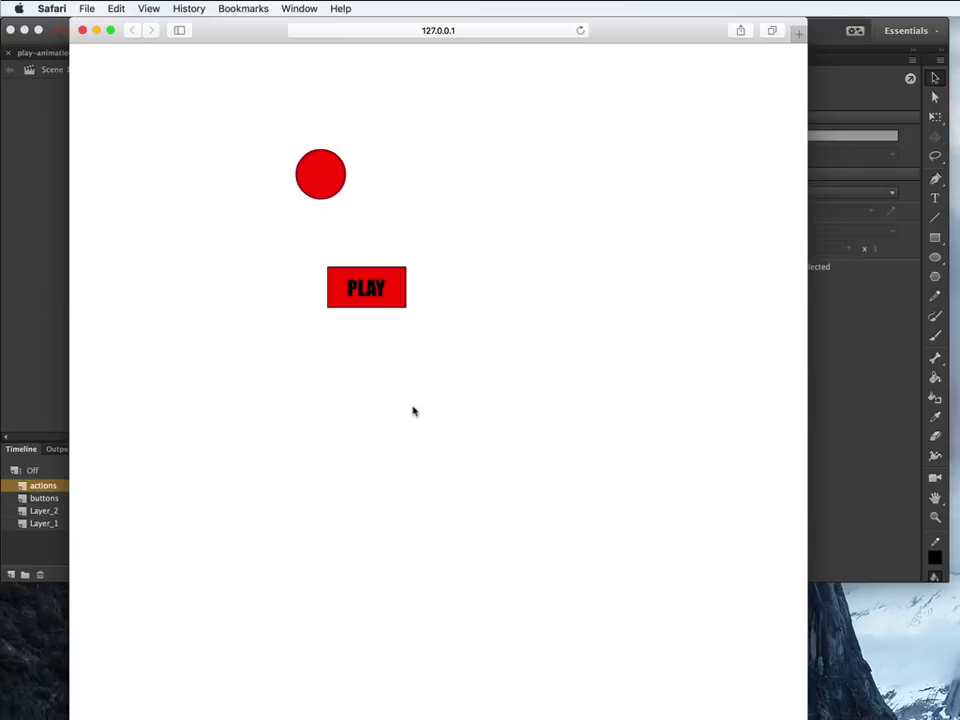
left_click(388, 289)
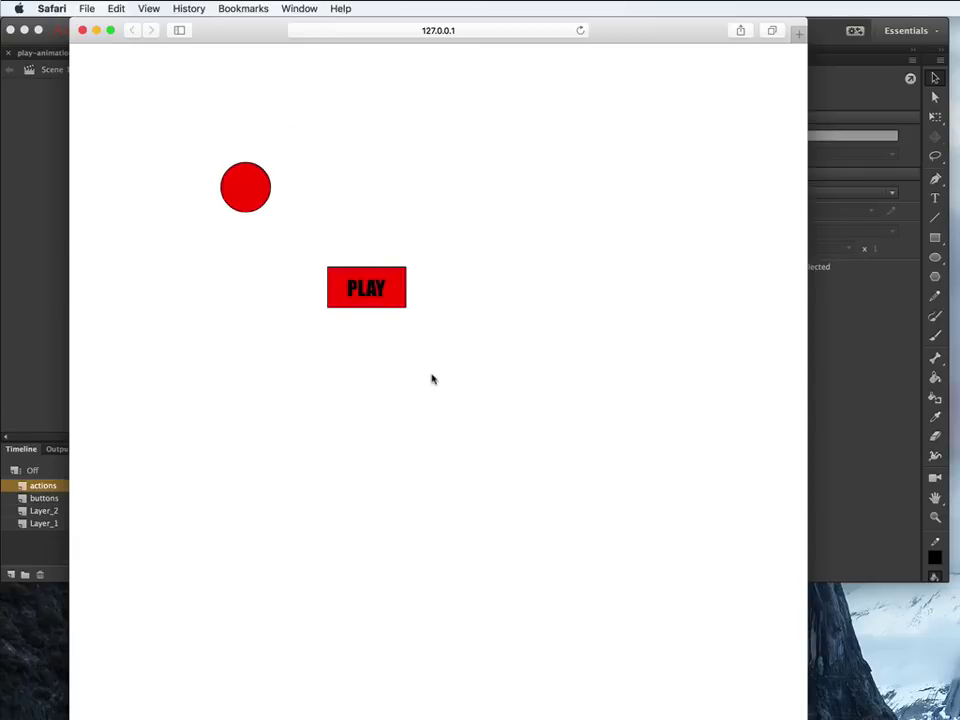
left_click(396, 291)
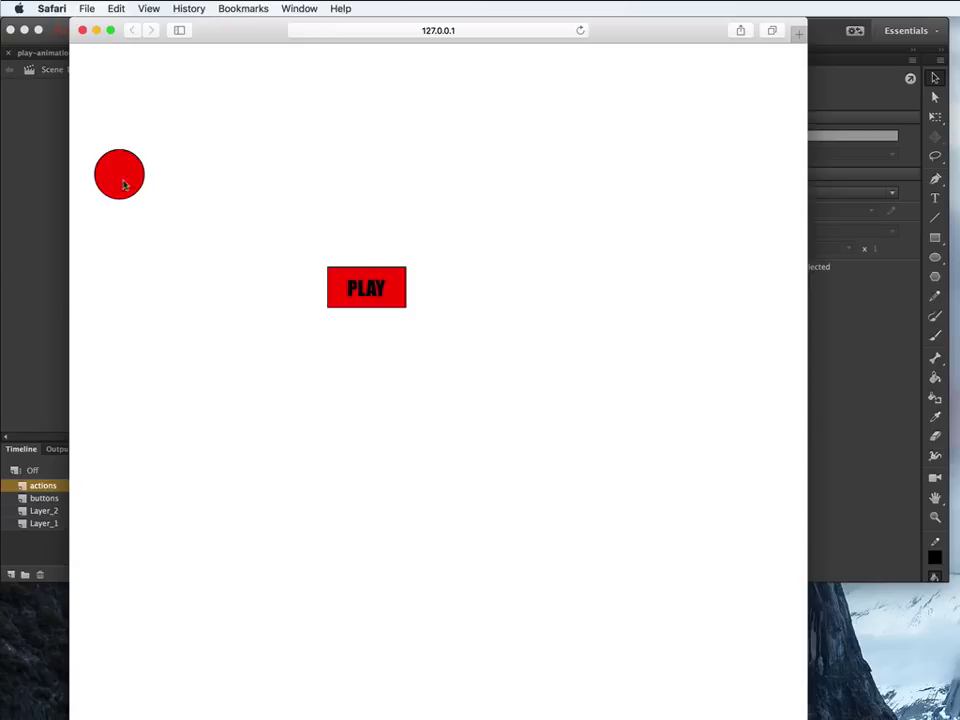
left_click(395, 298)
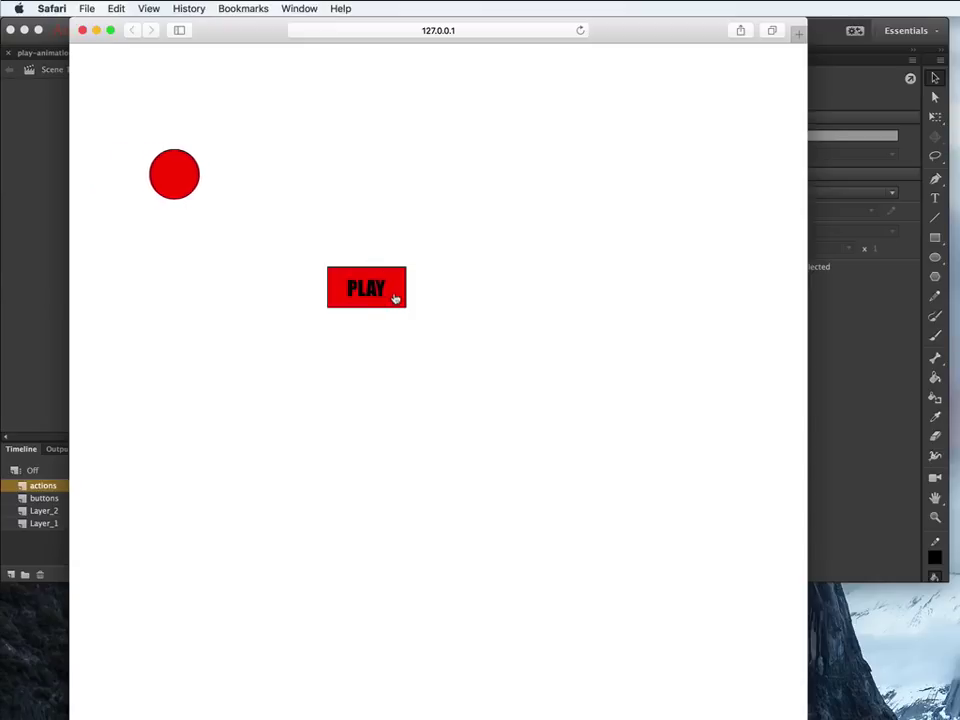
left_click(35, 412)
- Jump to frame 120, back to frame 1, and step forward to frame 2
scroll(520, 535, "right", 5)
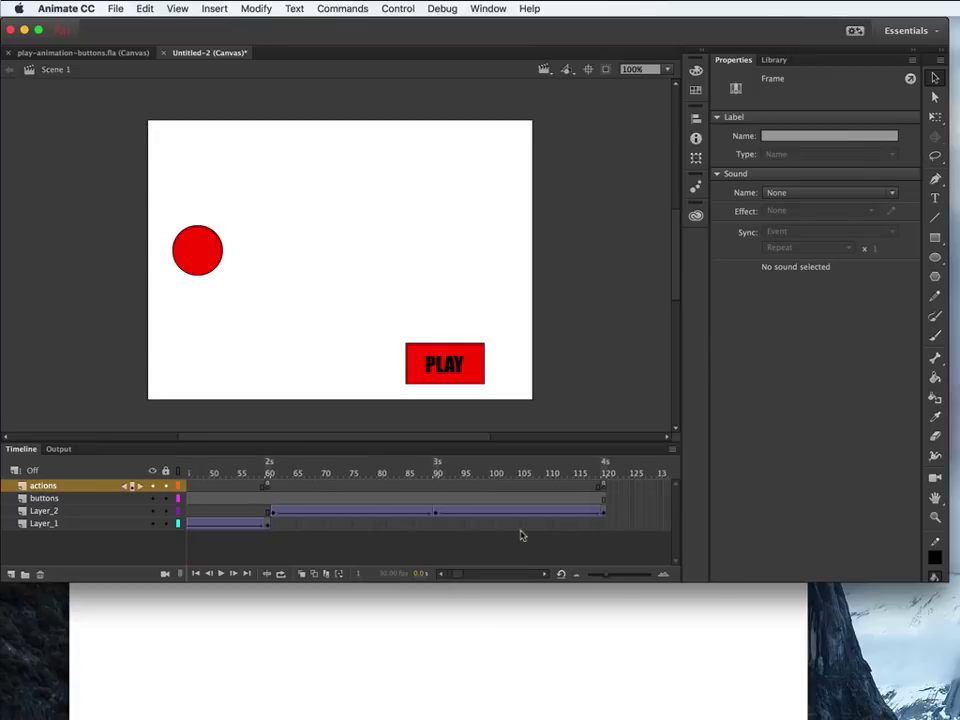
scroll(520, 535, "right", 1)
left_click(556, 473)
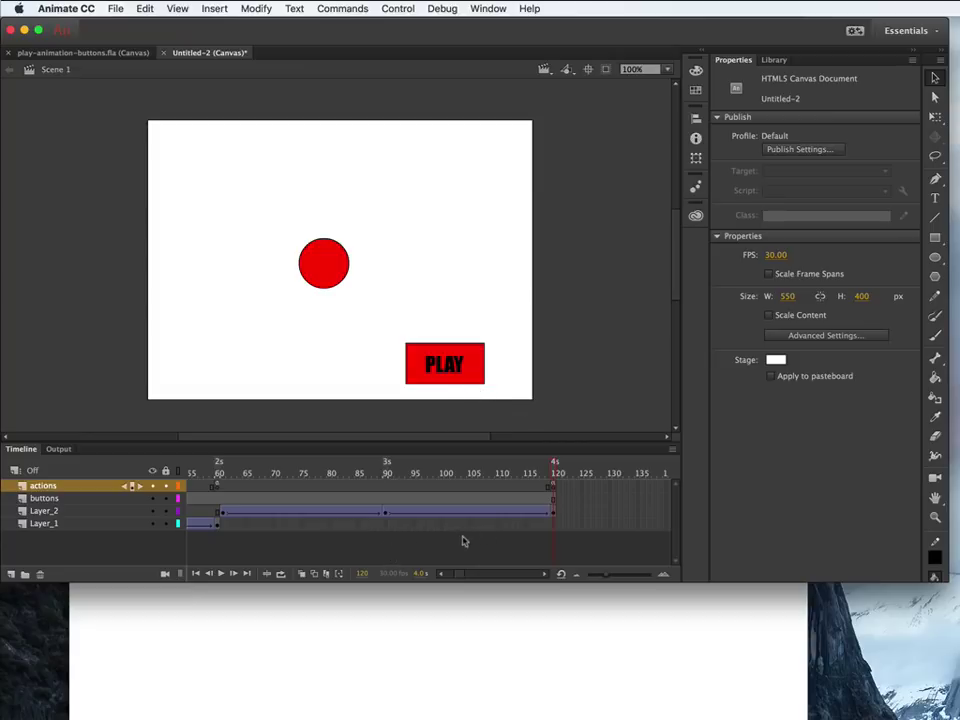
scroll(450, 542, "left", 6)
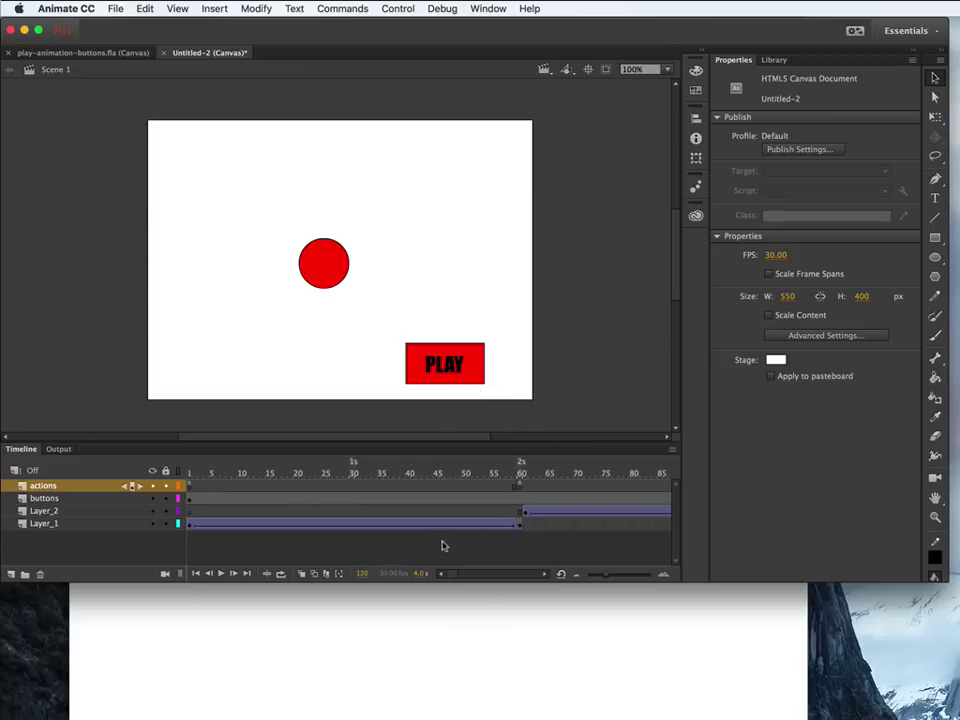
left_click(190, 486)
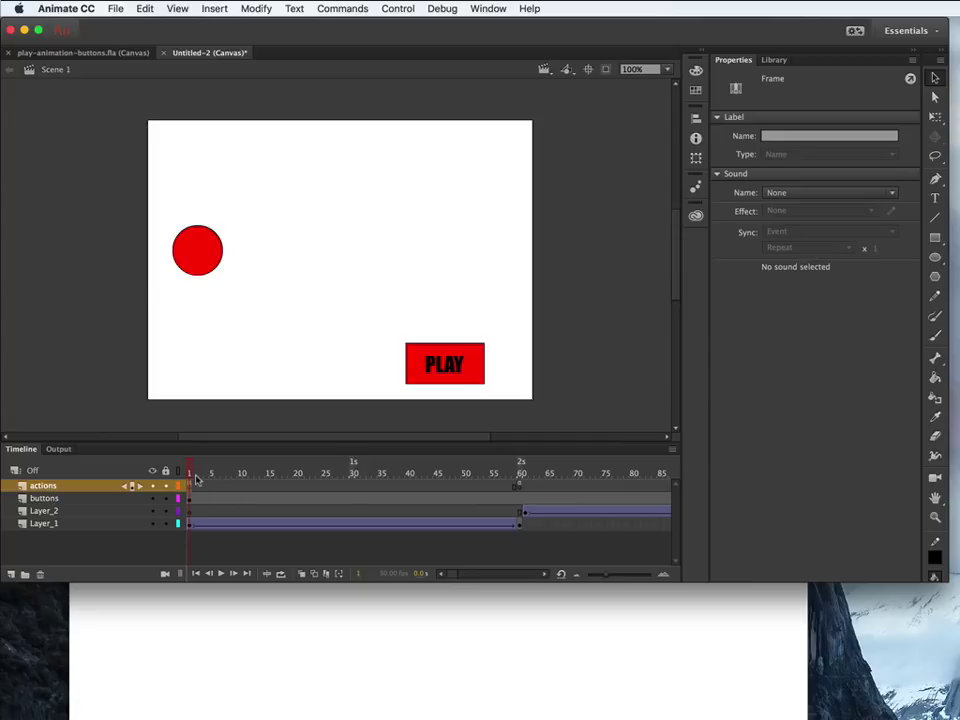
key("period")
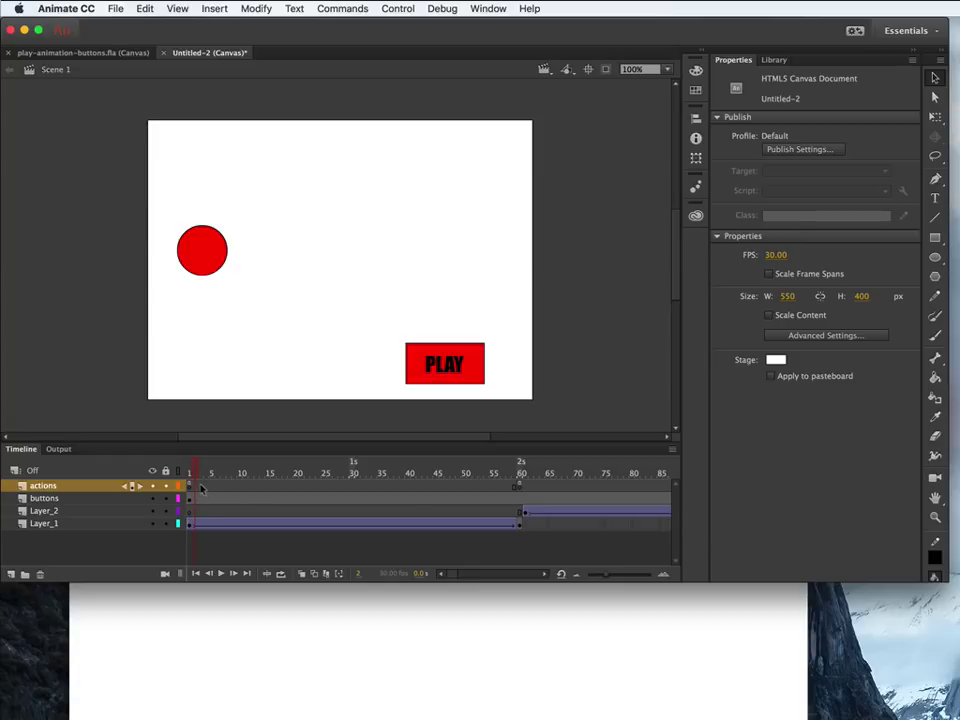
- Step between frames 1 and 2 while selecting the actions and buttons layers
left_click(196, 487)
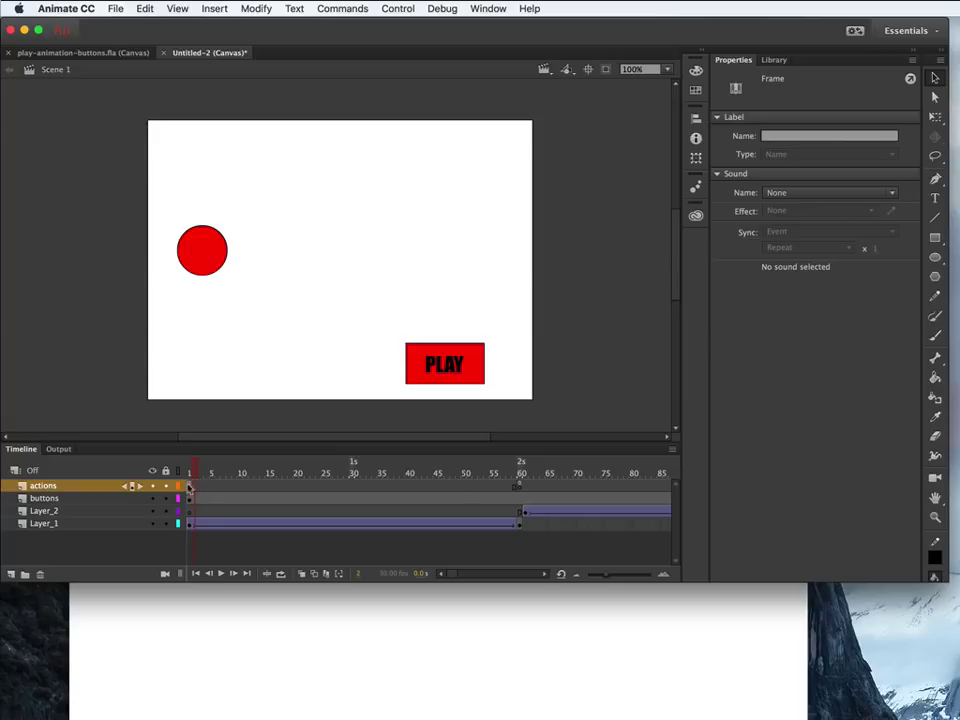
key("comma")
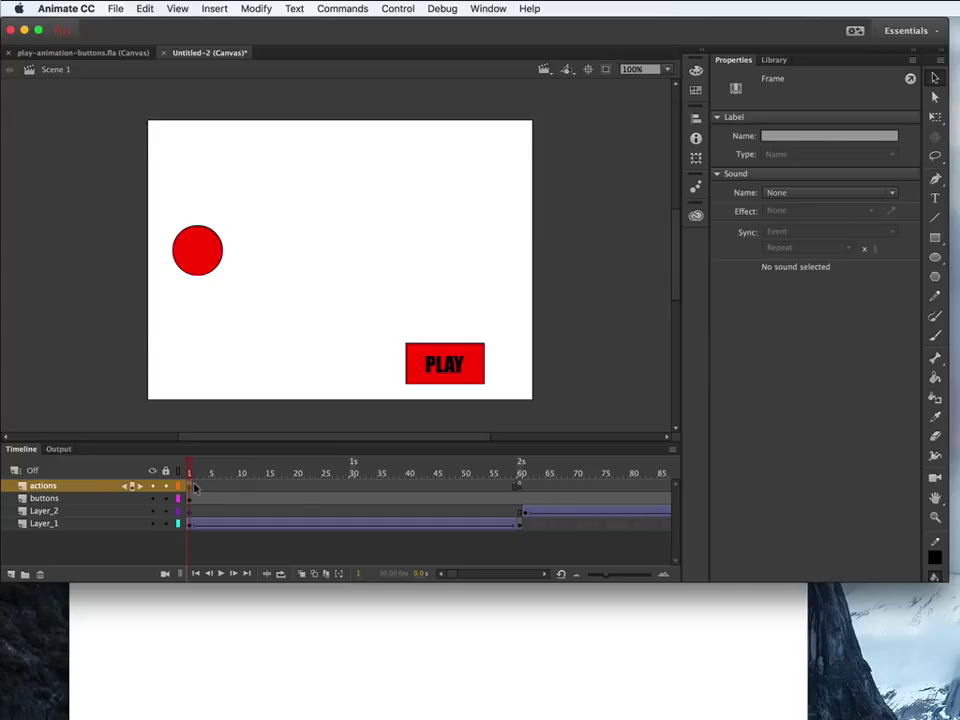
left_click(194, 488)
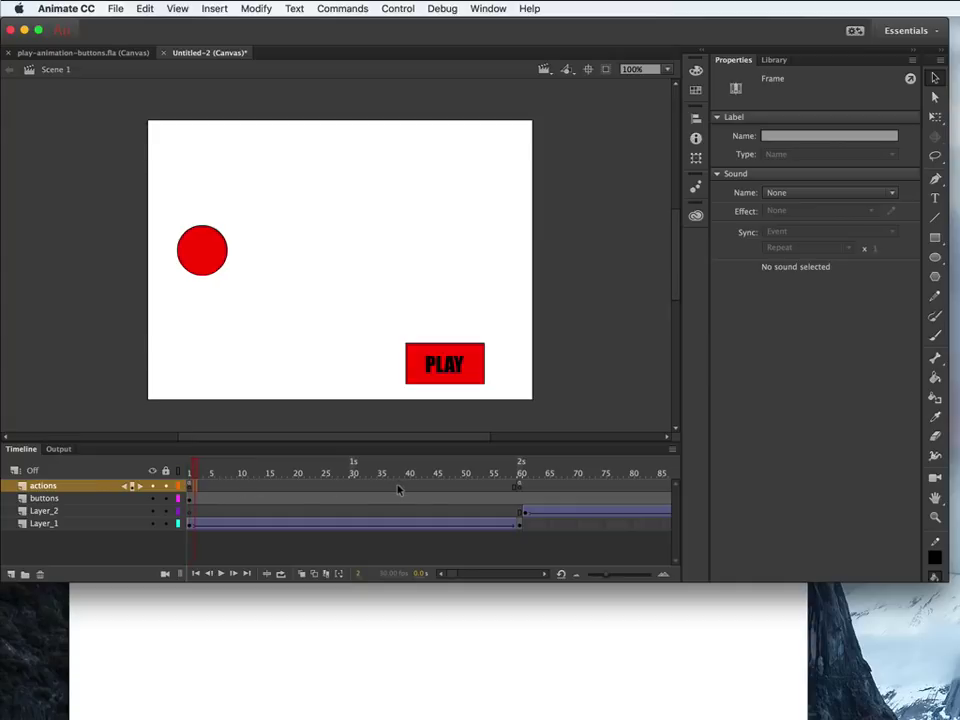
left_click(92, 500)
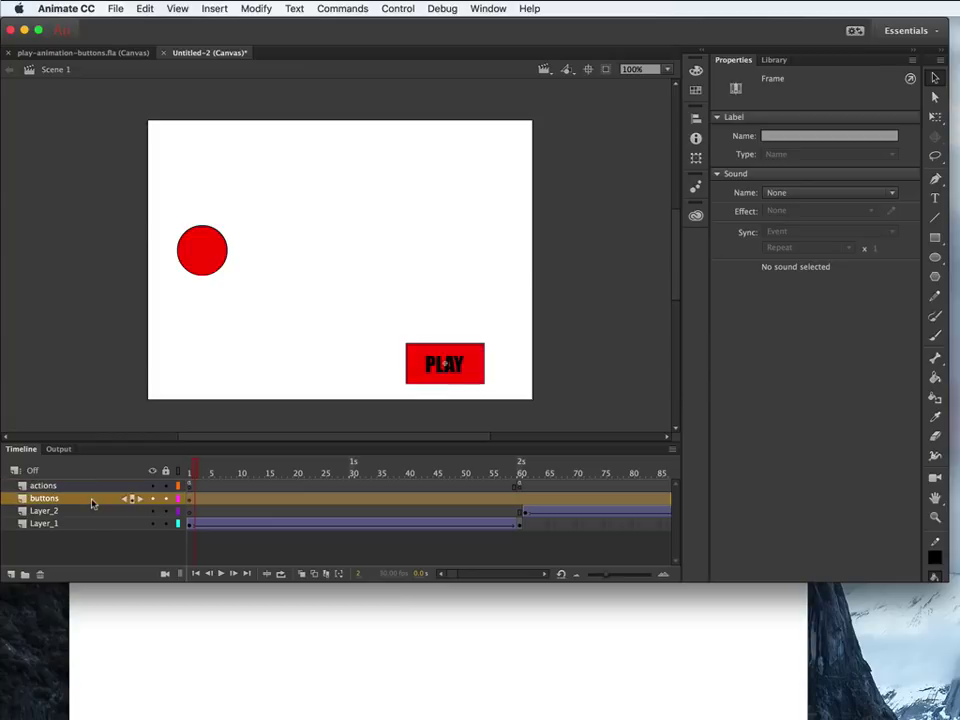
left_click(197, 486)
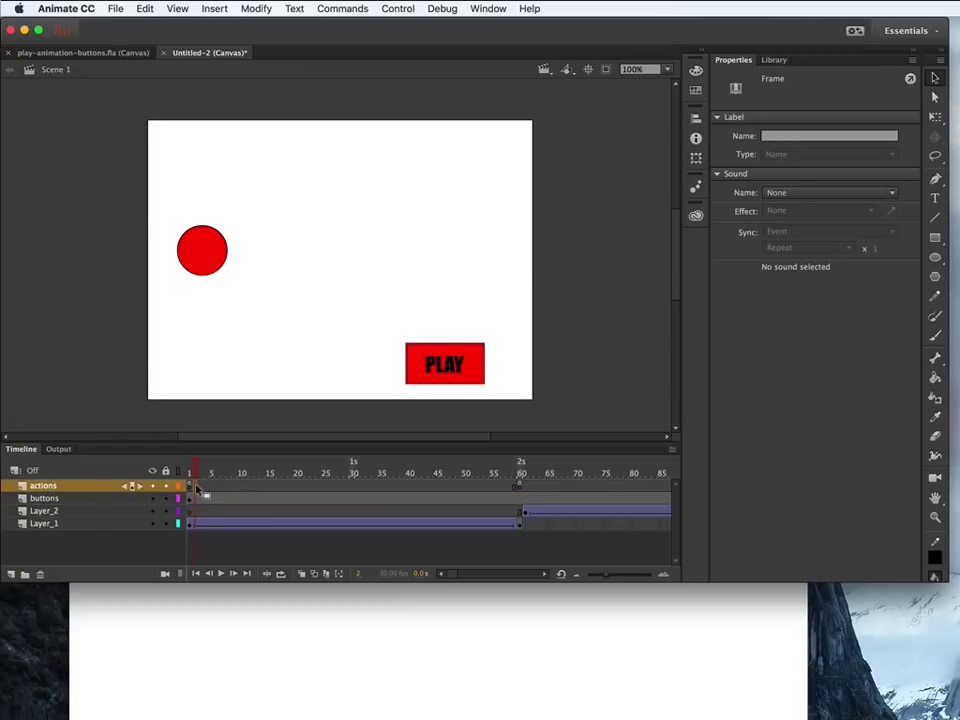
left_click(90, 499)
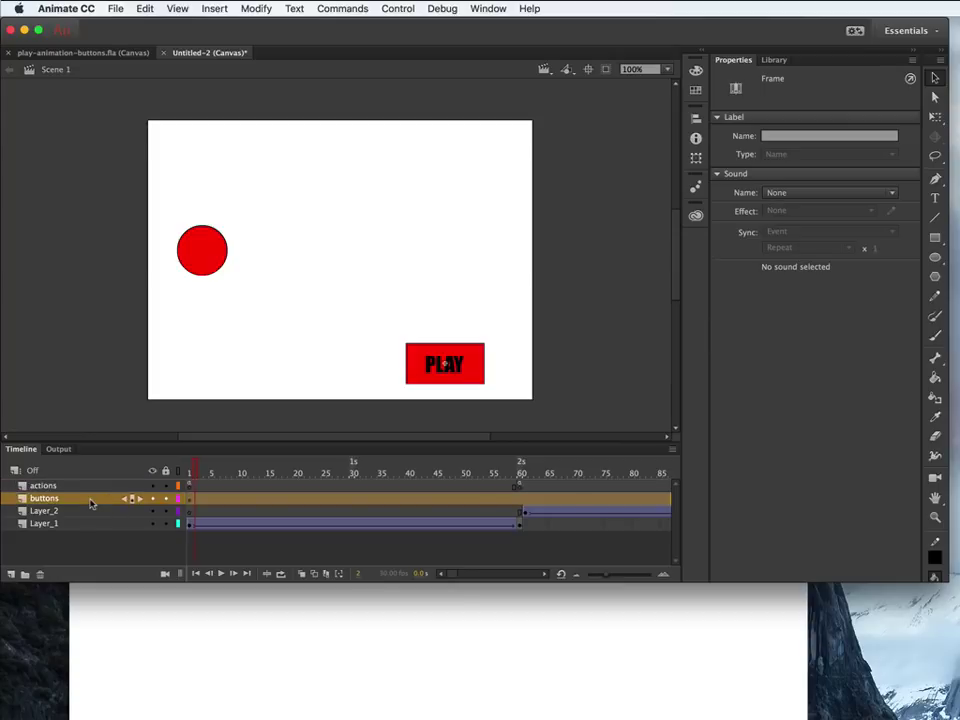
- Add a new layer above buttons and name it labels
left_click(11, 574)
double_click(46, 498)
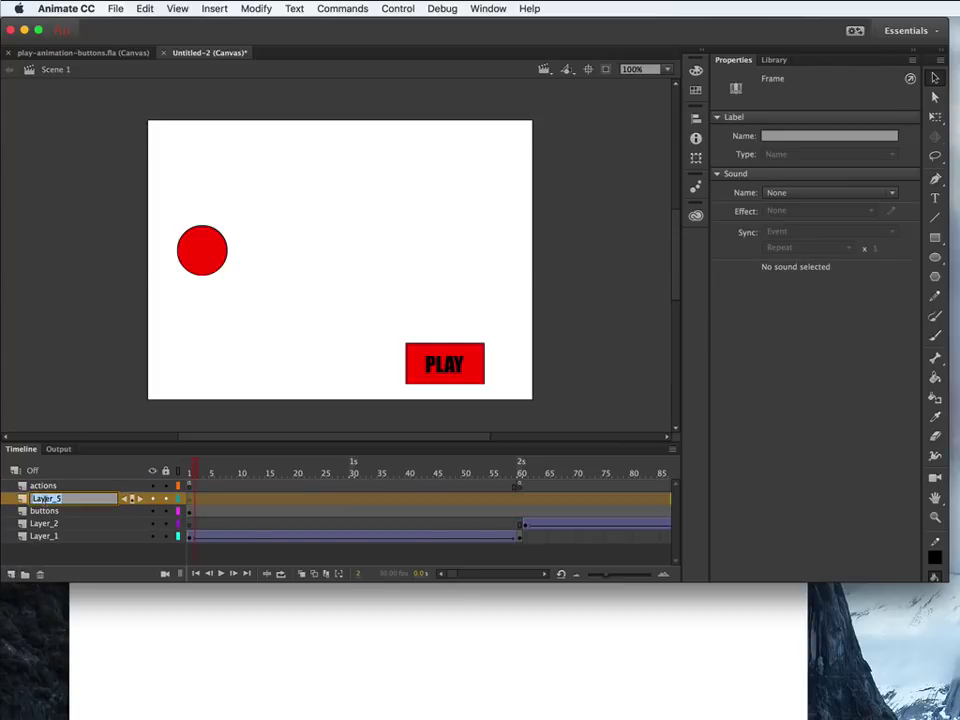
type("labels")
key("Return")
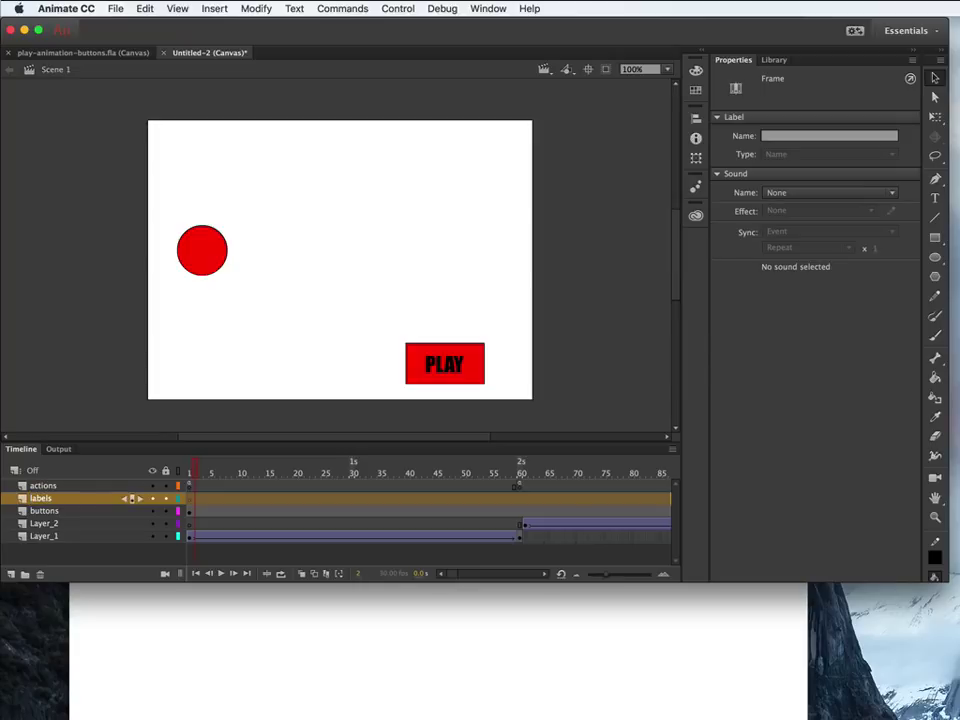
- Insert a blank keyframe at frame 1 of labels and give it the frame label animation1
left_click(193, 502)
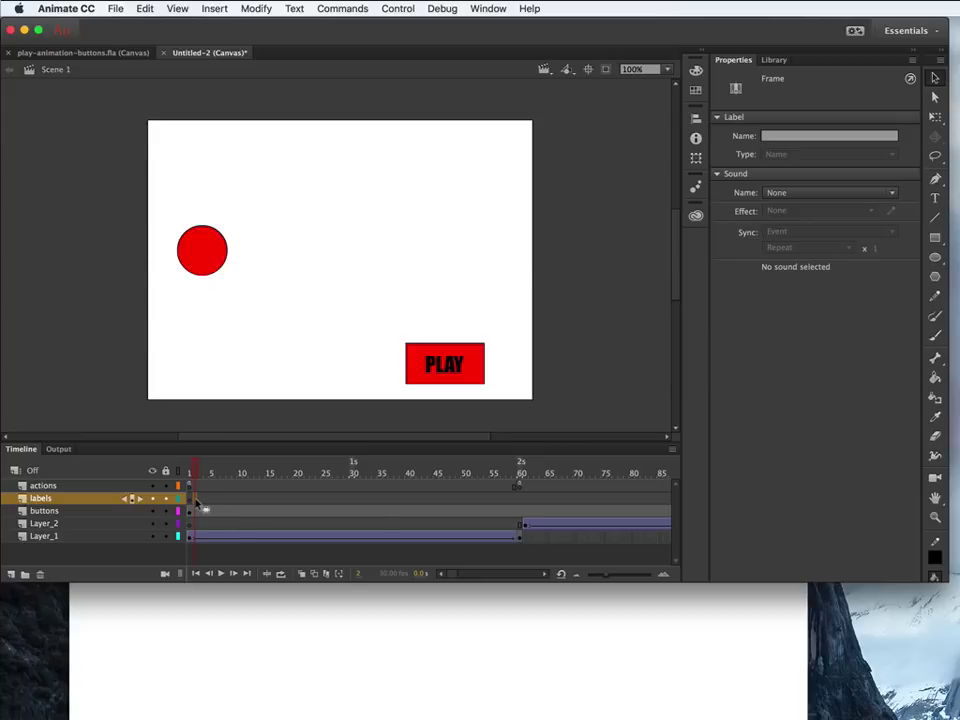
right_click(196, 502)
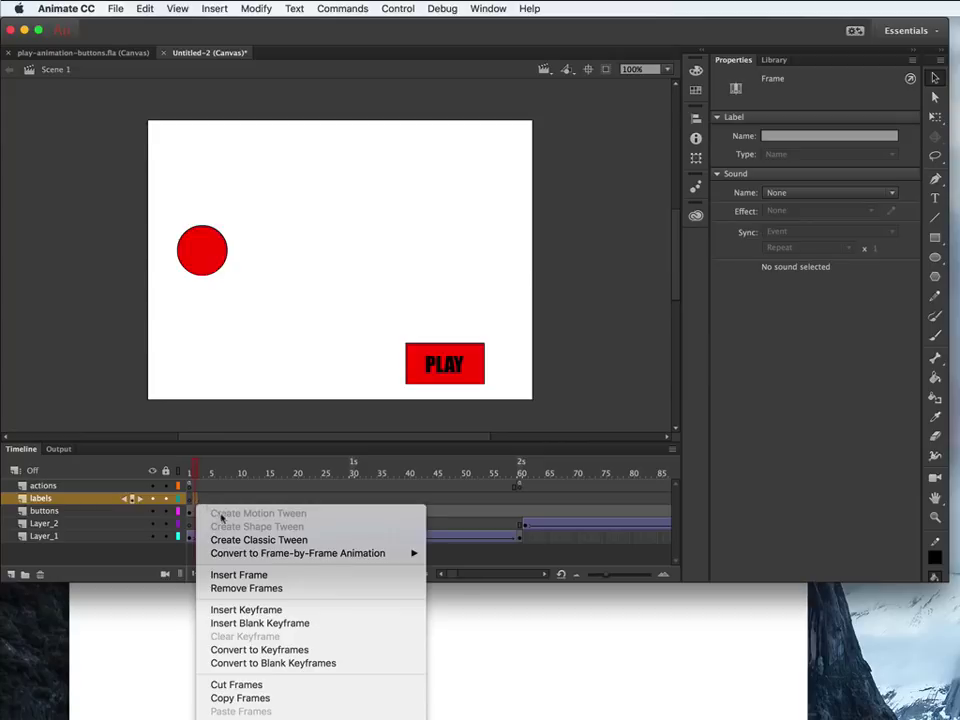
left_click(272, 623)
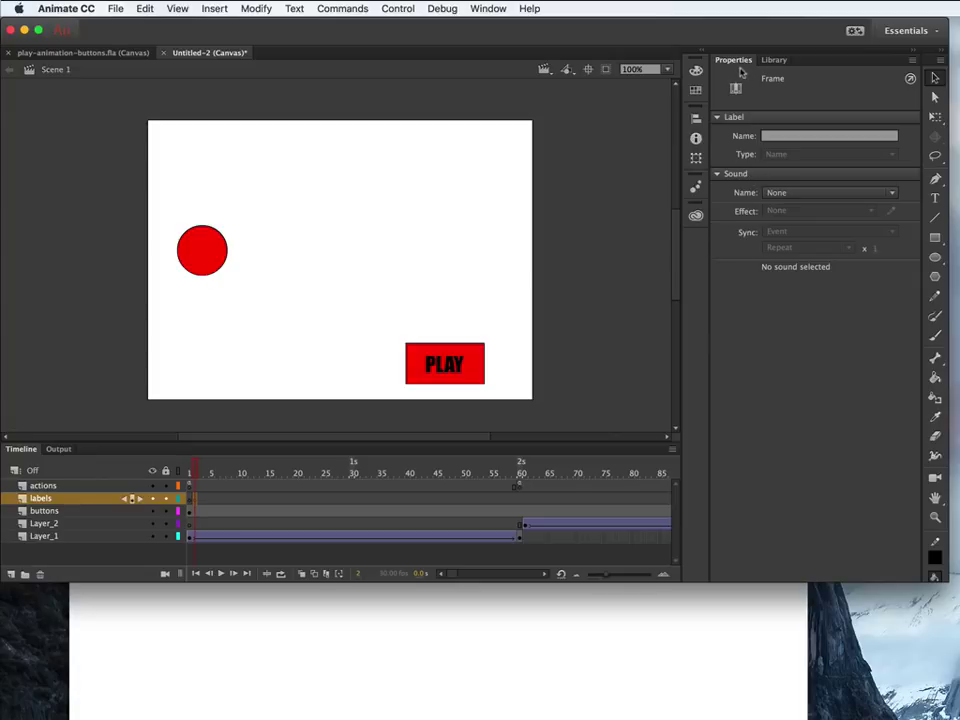
left_click(770, 135)
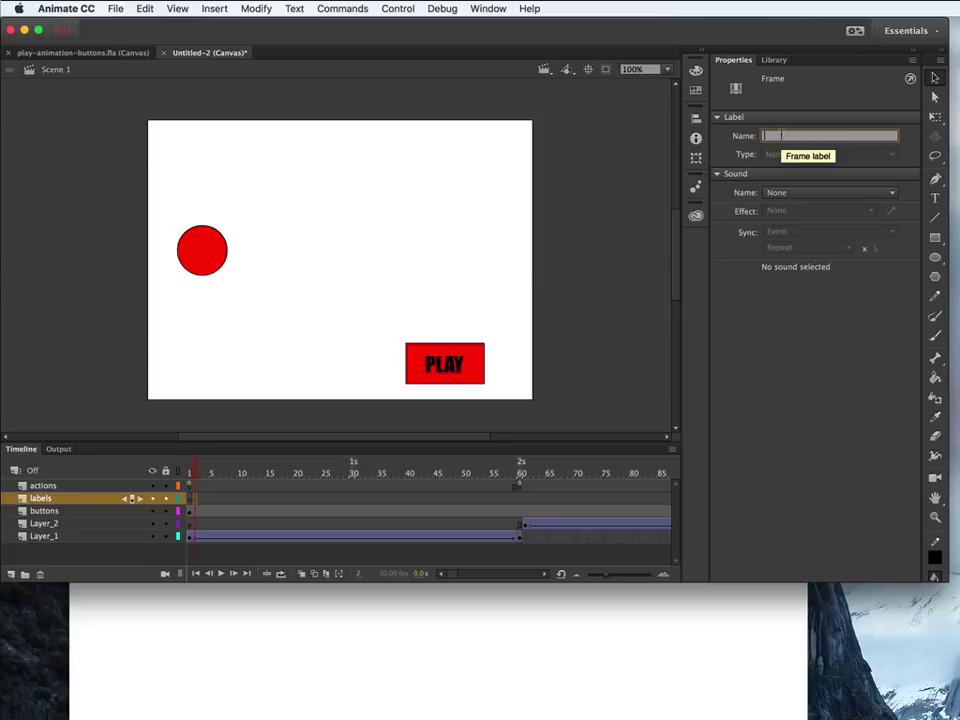
type("animation1")
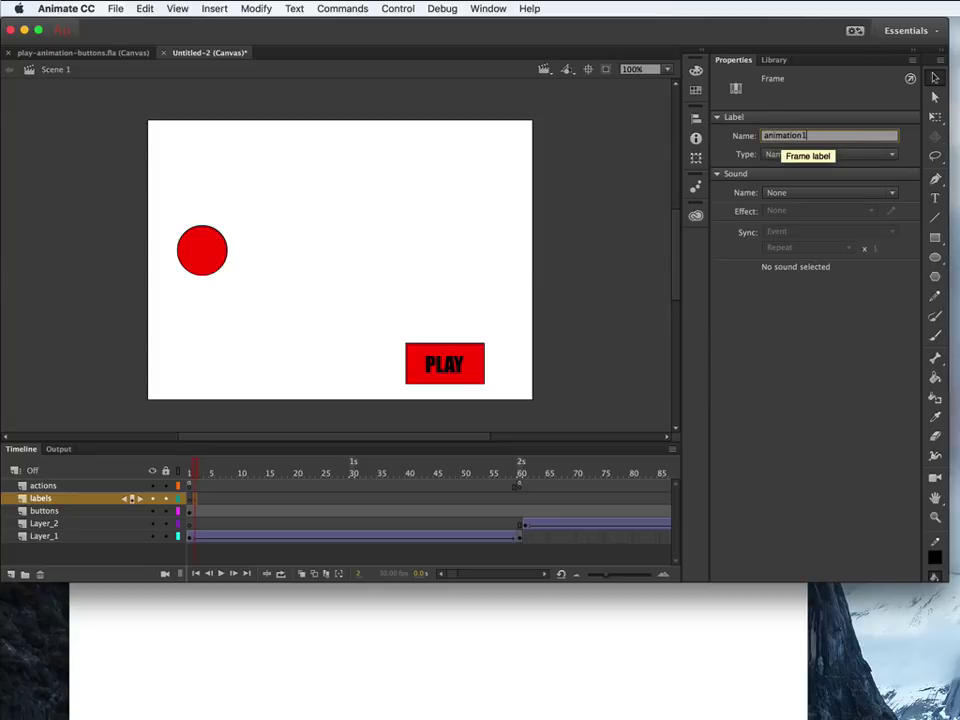
key("Return")
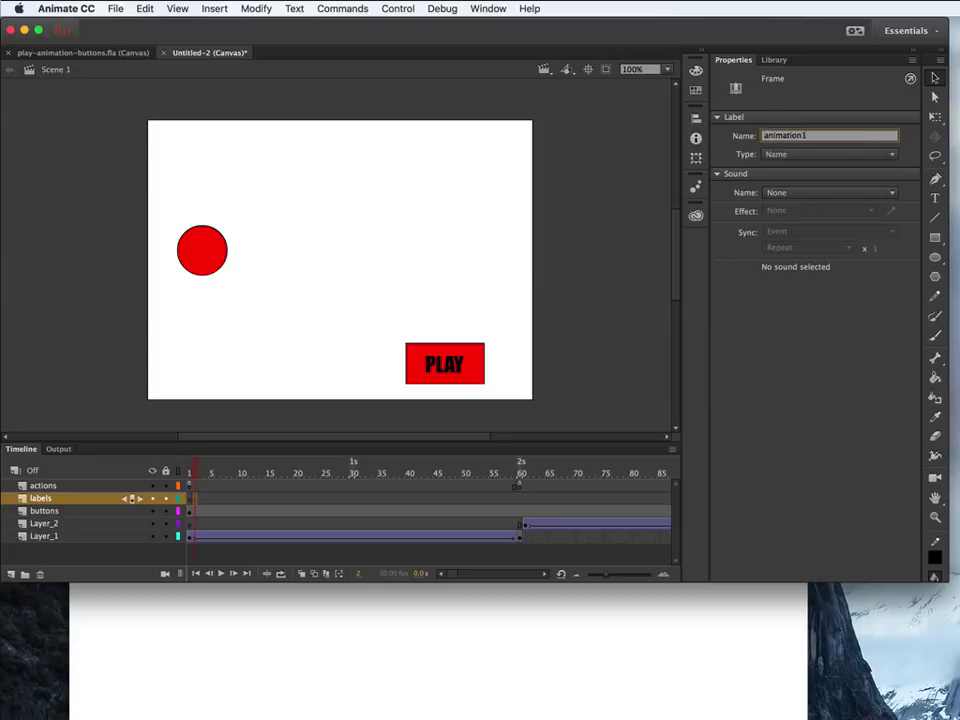
type("1")
key("Return")
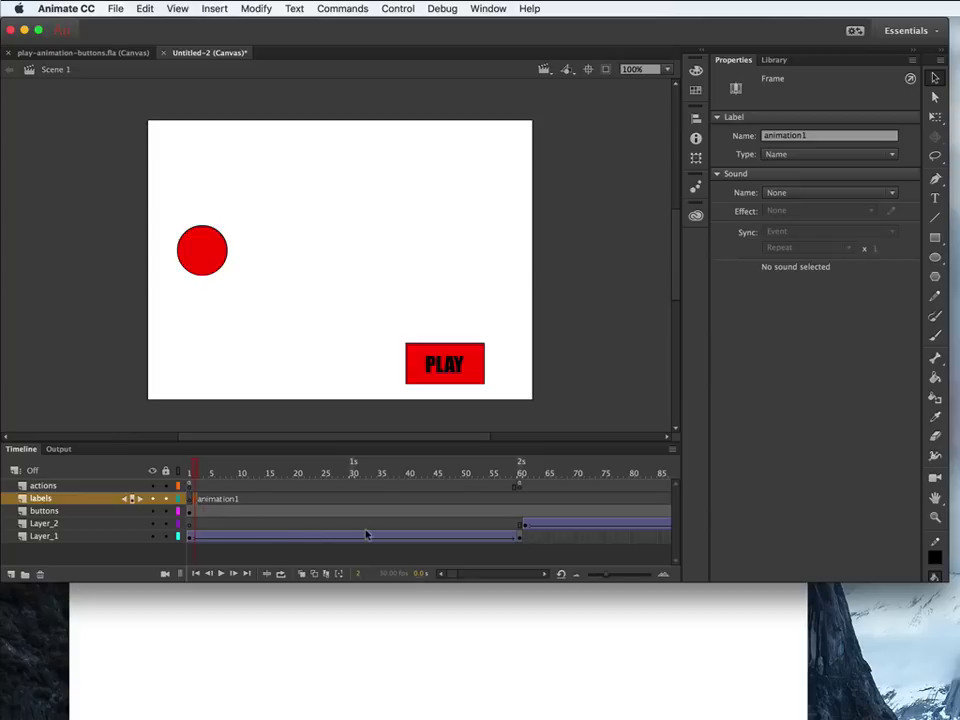
- Insert a keyframe at frame 120 on the buttons layer so it matches the circle layers' length
scroll(368, 533, "right", 10)
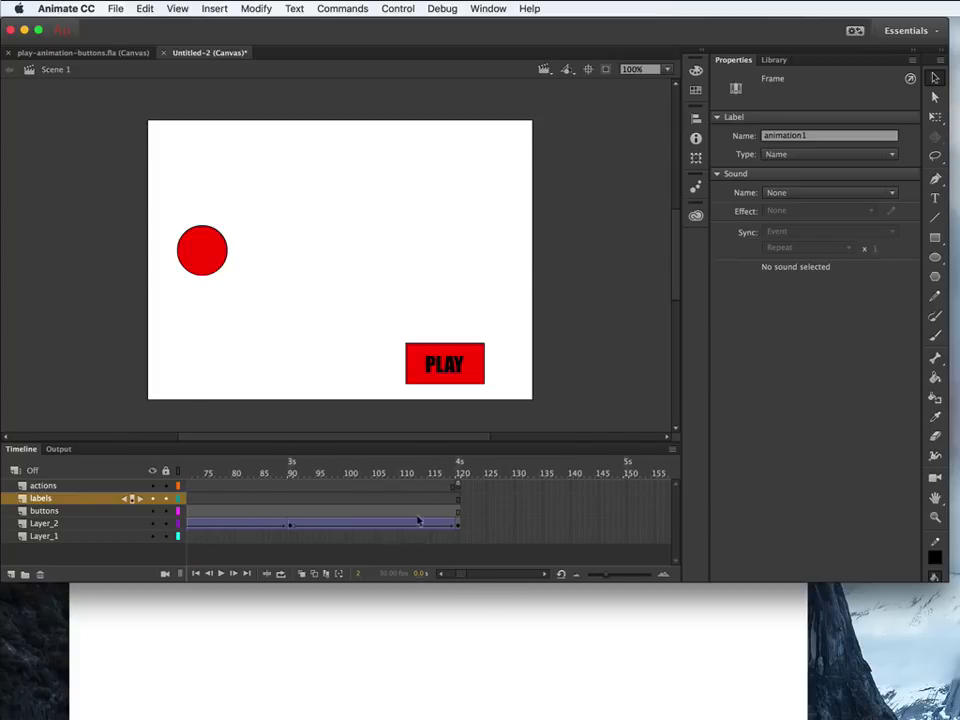
left_click(458, 505)
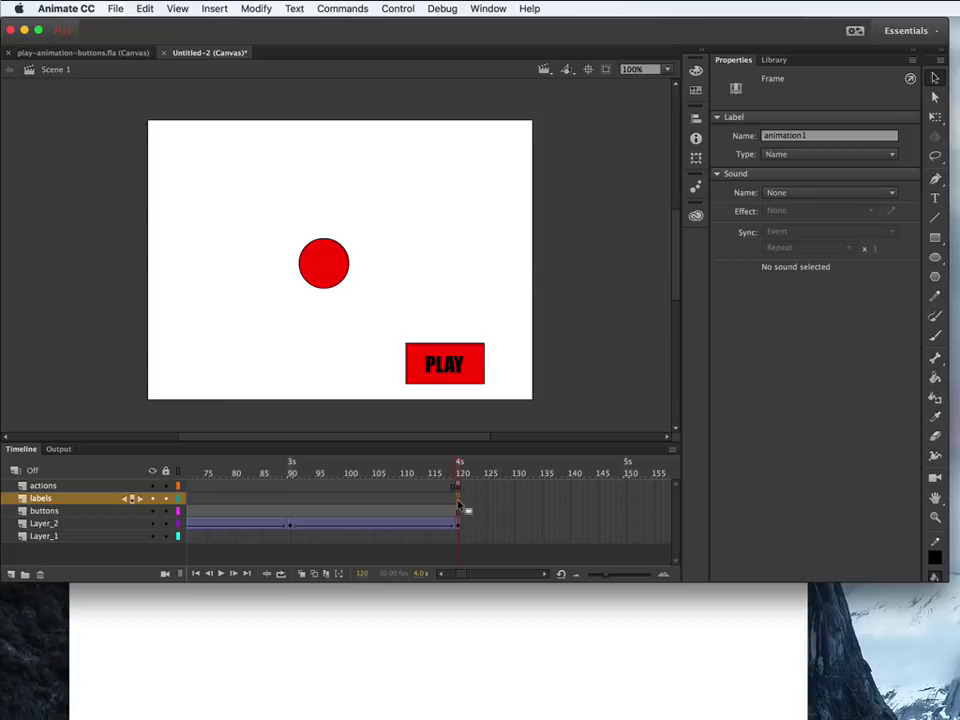
left_click(458, 511)
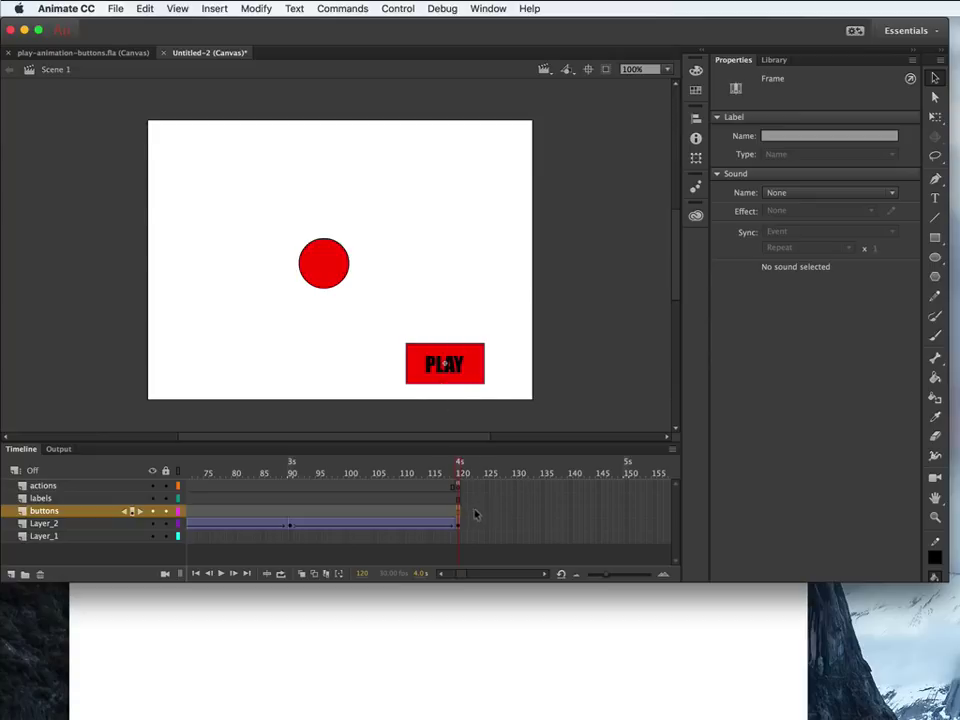
scroll(460, 518, "left", 10)
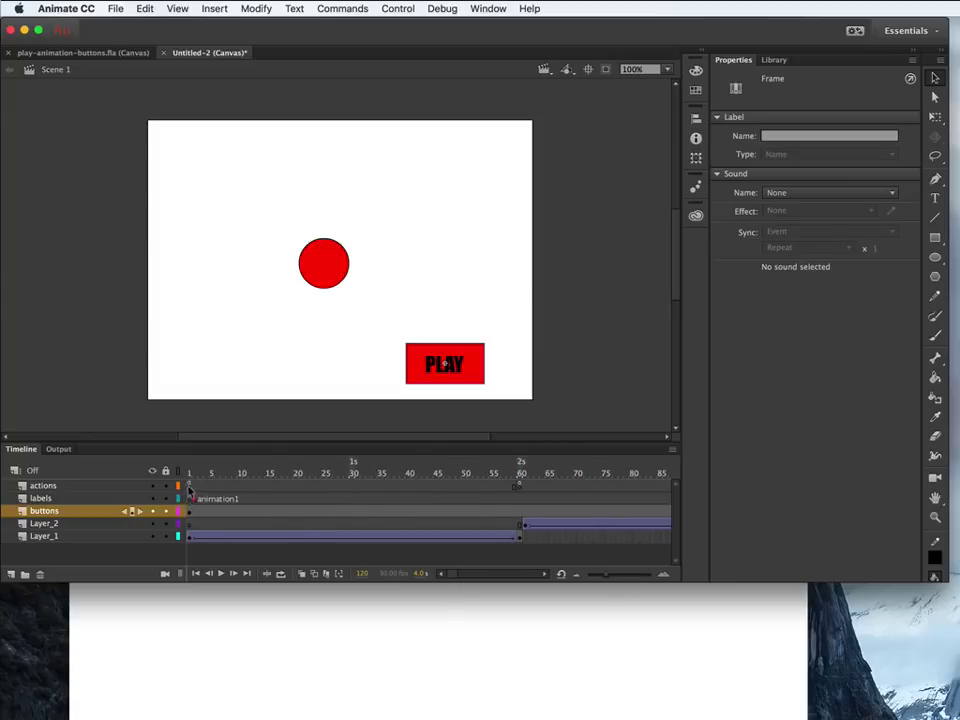
left_click(188, 486)
scroll(318, 497, "right", 10)
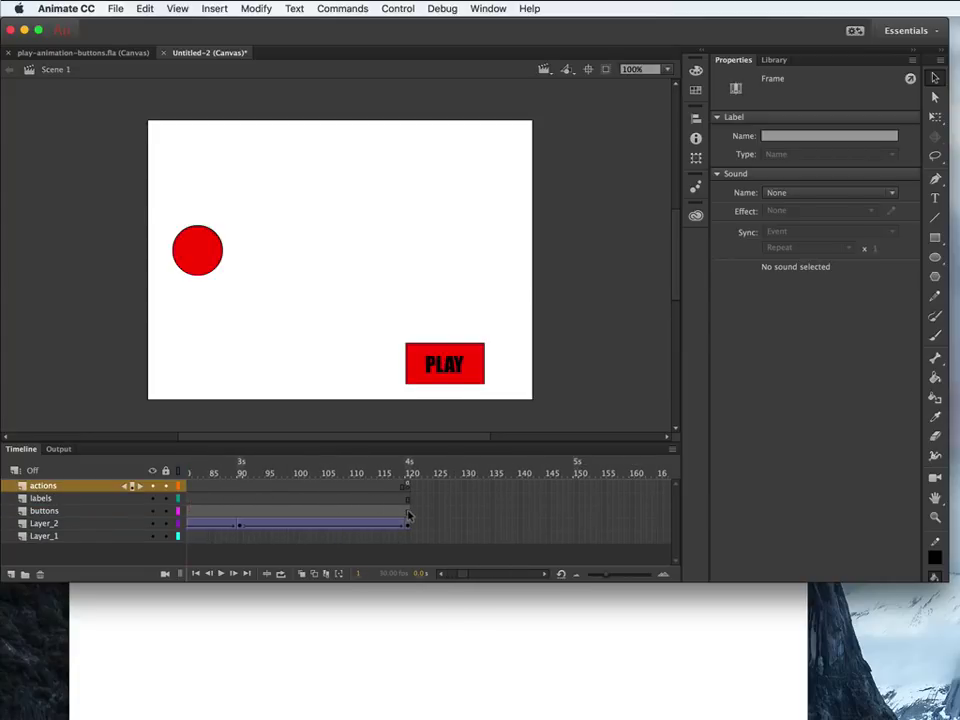
left_click(408, 512)
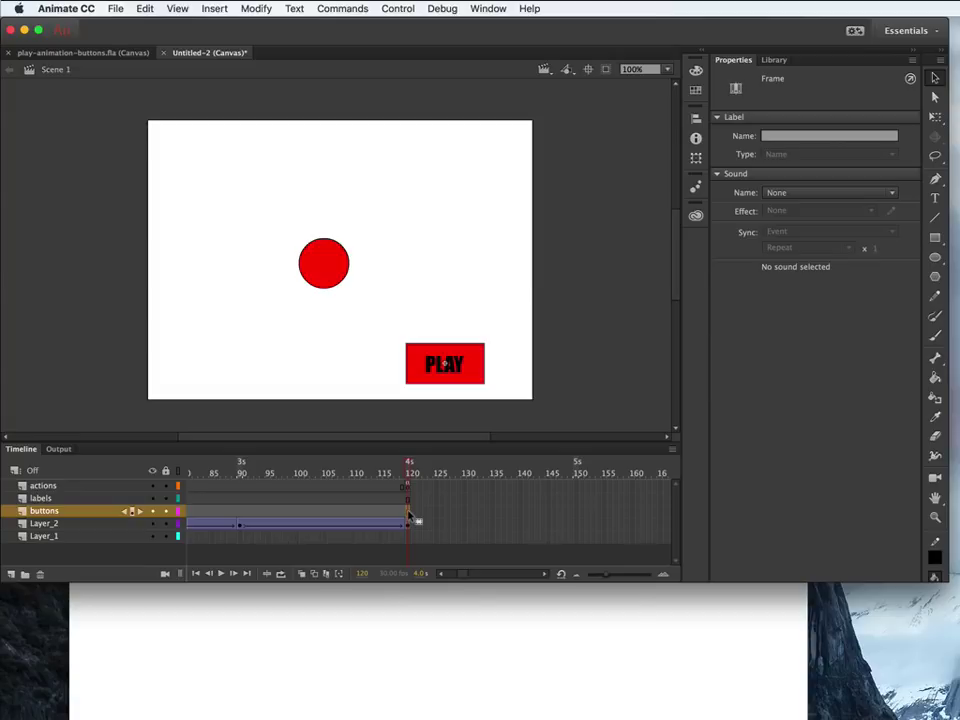
right_click(408, 513)
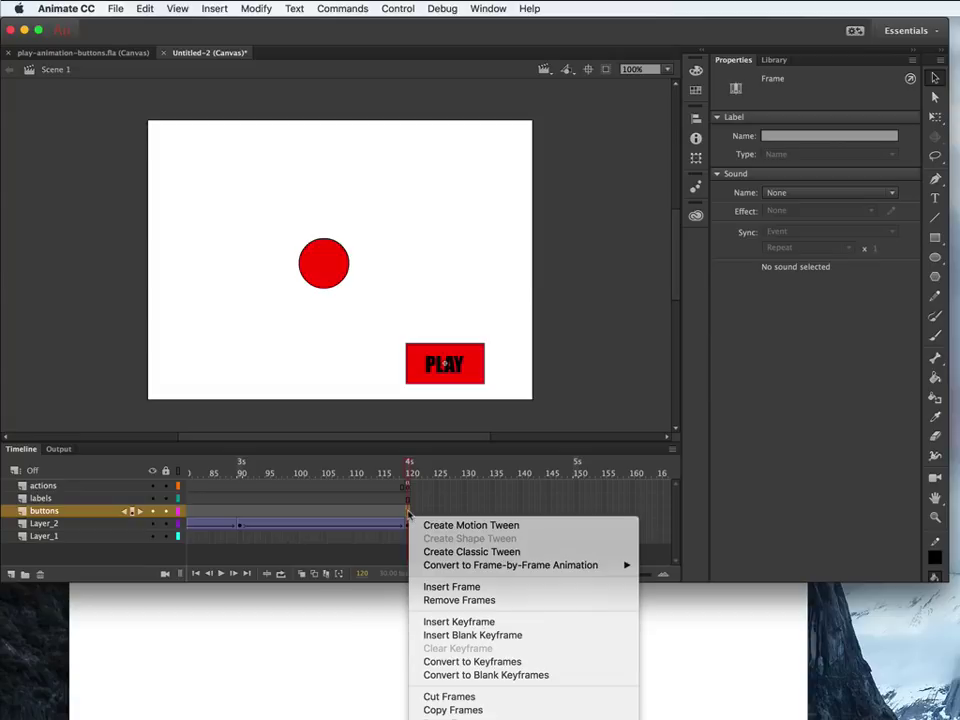
left_click(463, 622)
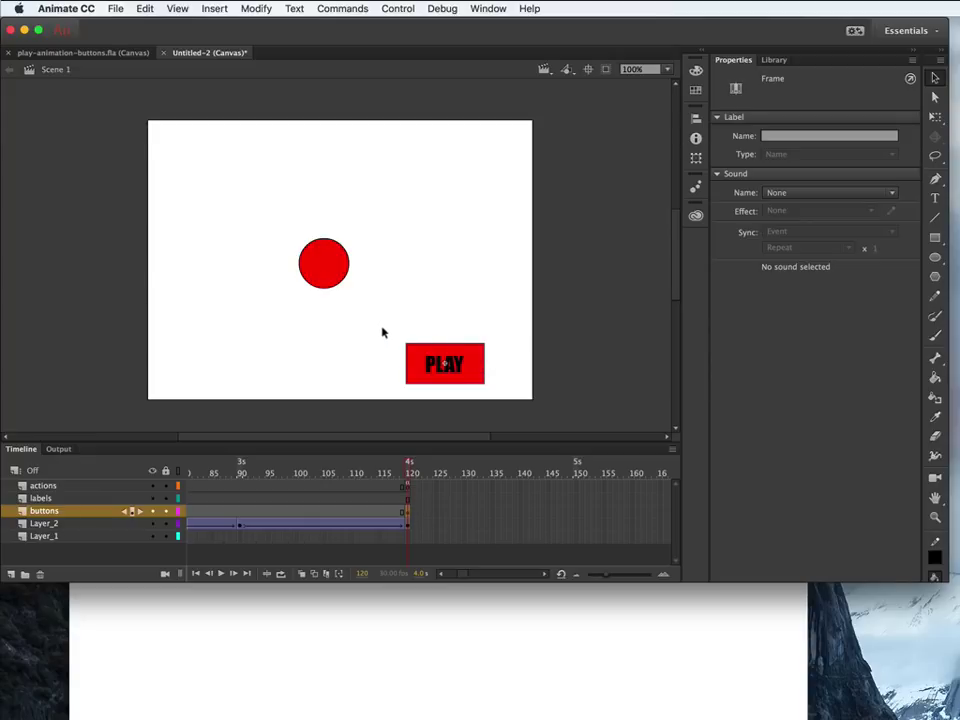
- Give the PLAY button copy at frame 120 the instance name play2_btn
left_click_drag(384, 332, 523, 398)
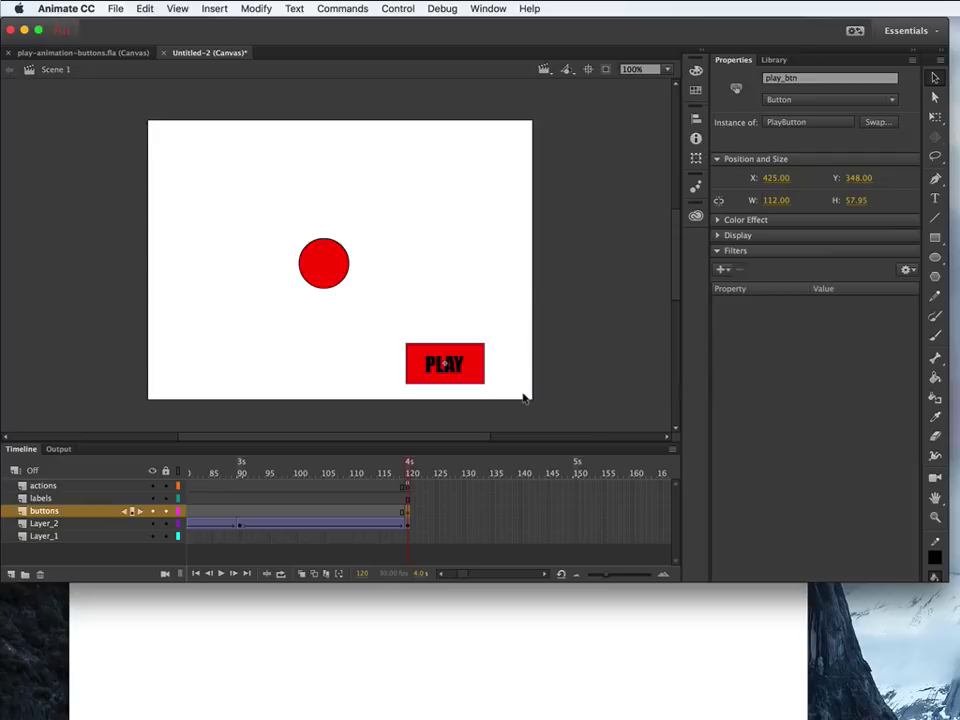
left_click(818, 77)
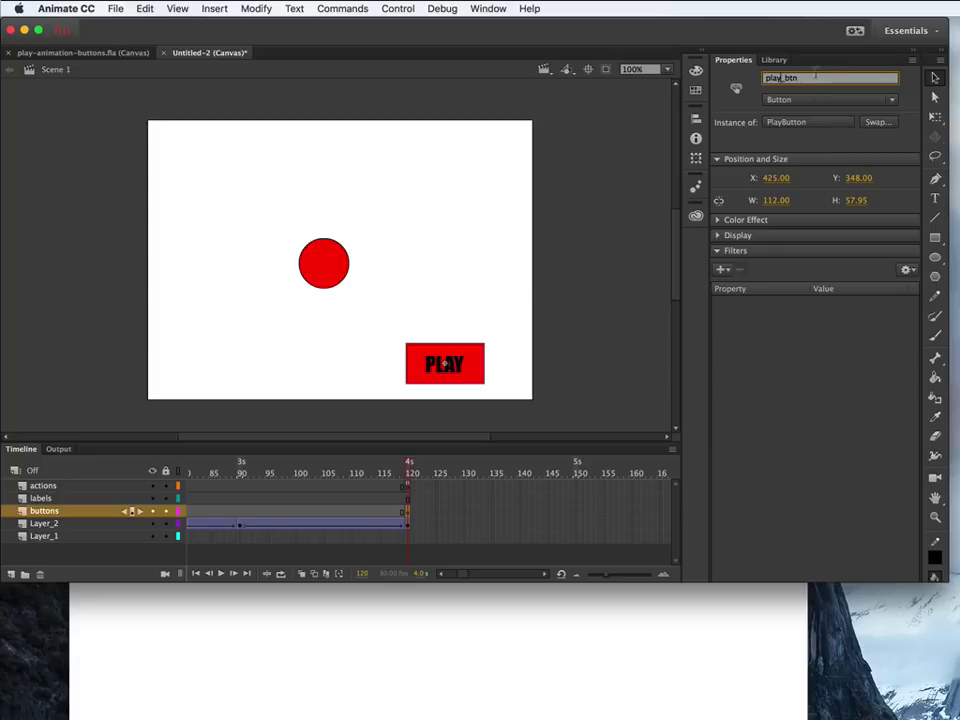
type("2")
key("Return")
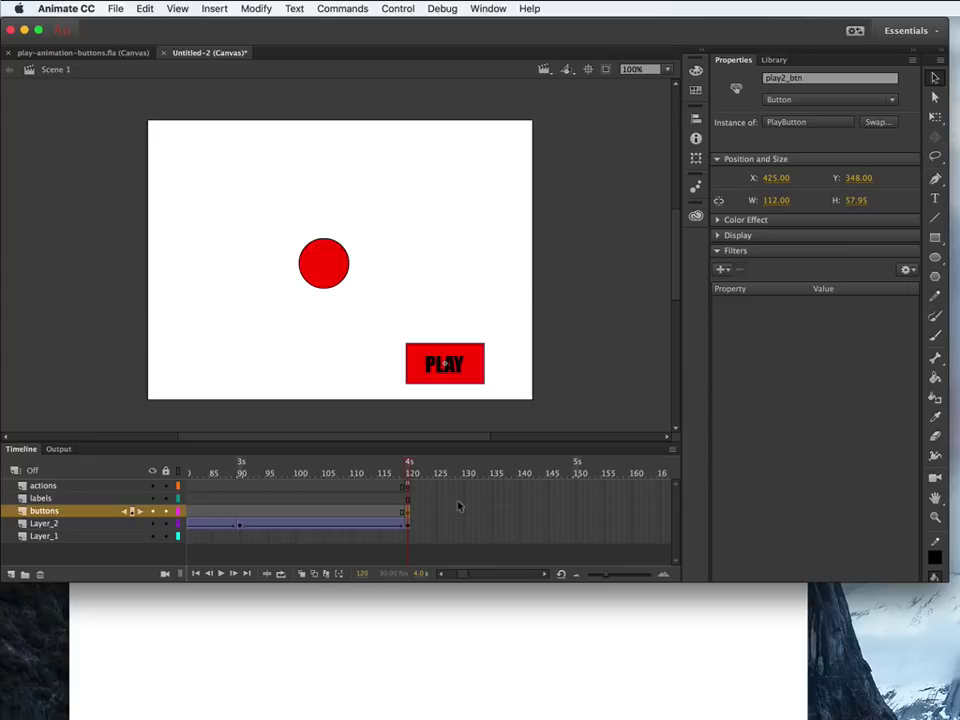
left_click(408, 487)
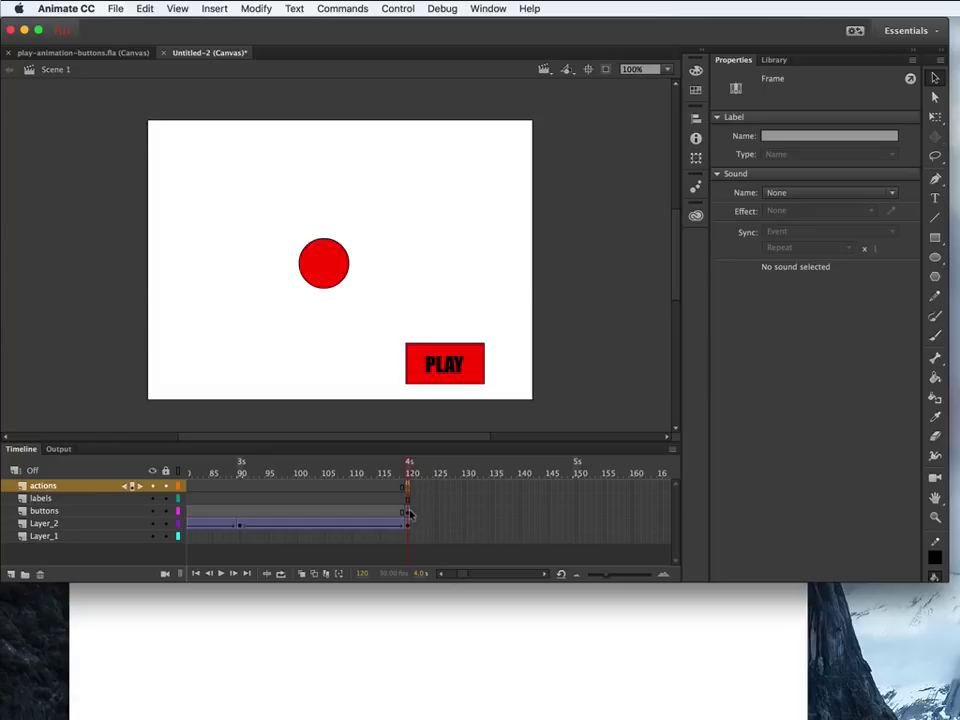
- In frame 120's Actions, write a replayAnimation() function calling this.gotoAndPlay("animation1")
left_click(408, 513)
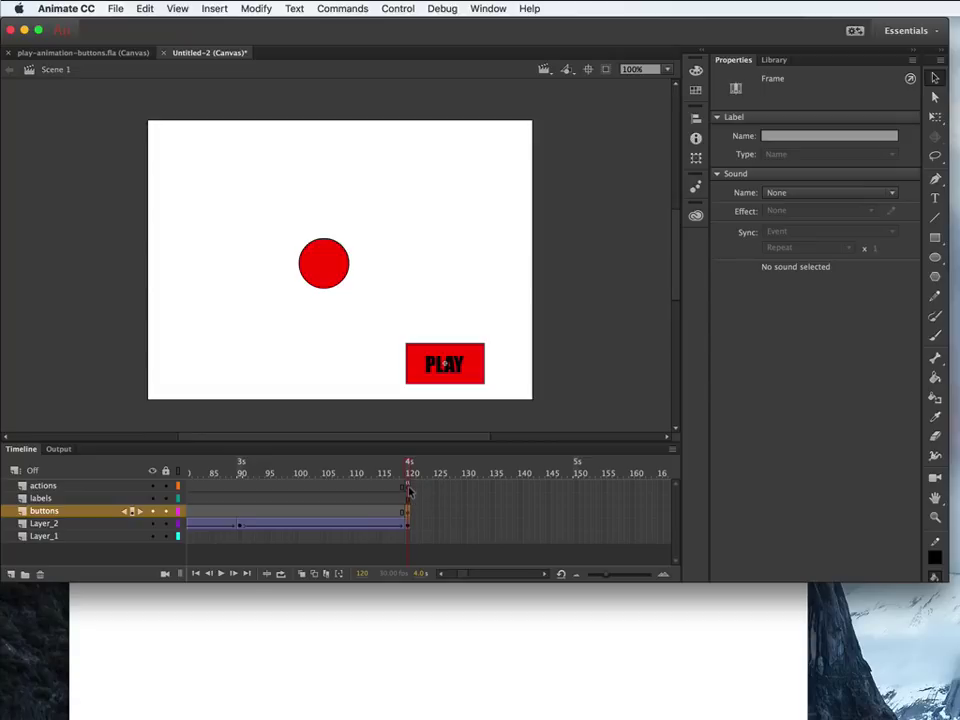
left_click(408, 487)
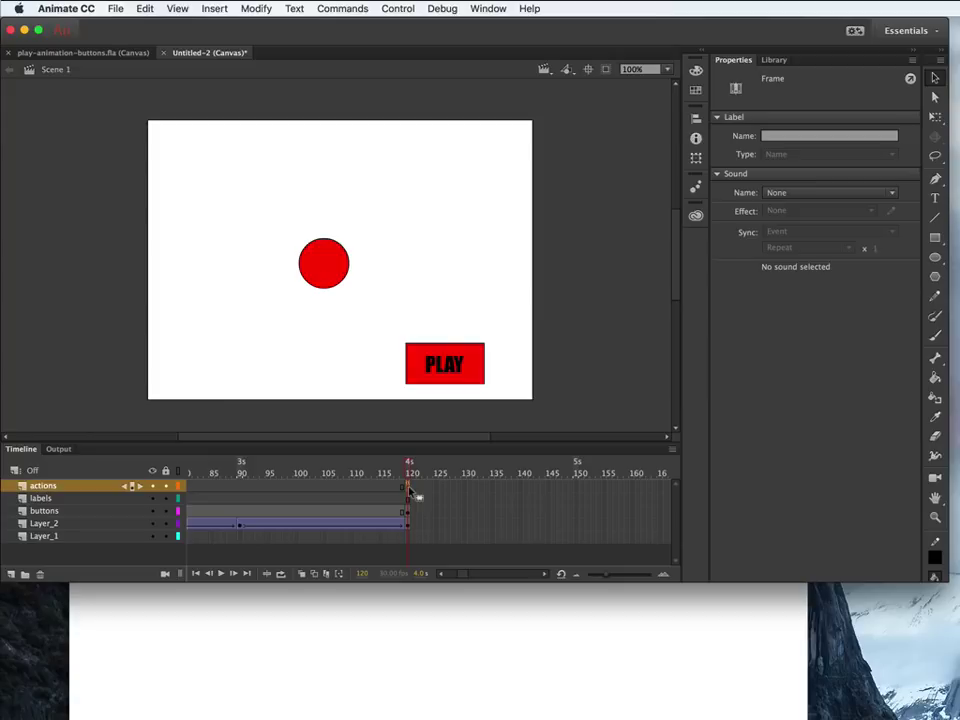
left_click(488, 9)
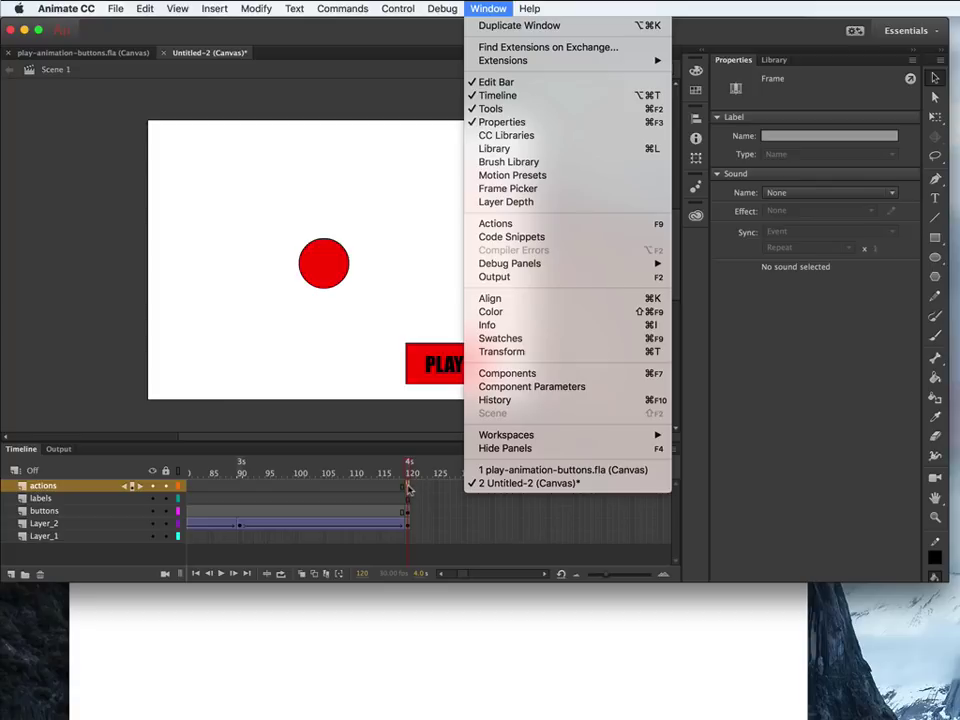
left_click(527, 225)
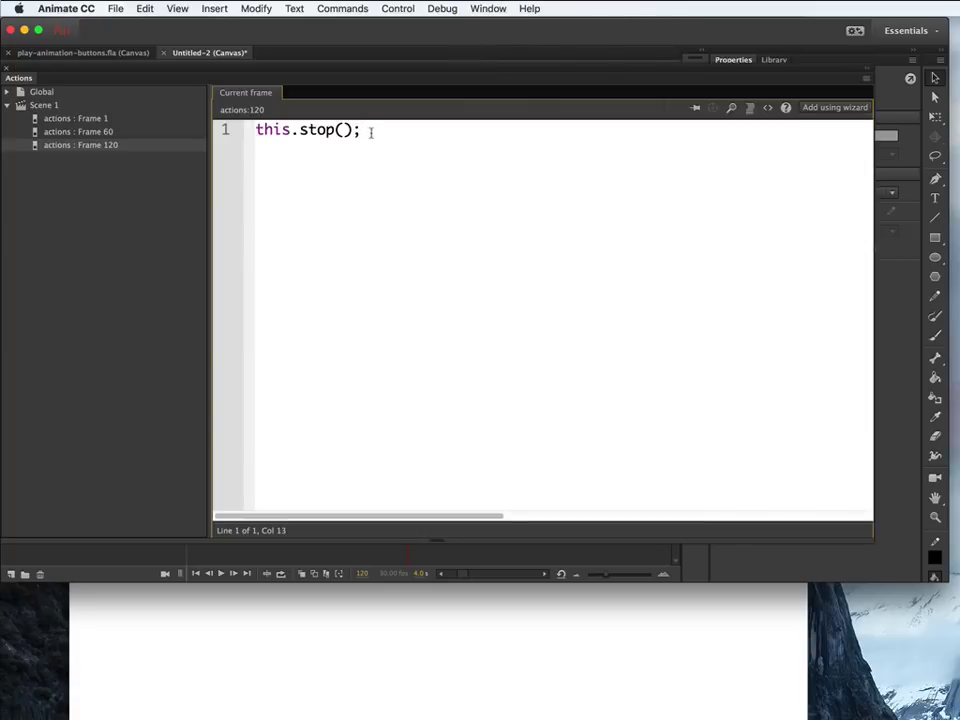
key("Return")
key("Return")
type("function")
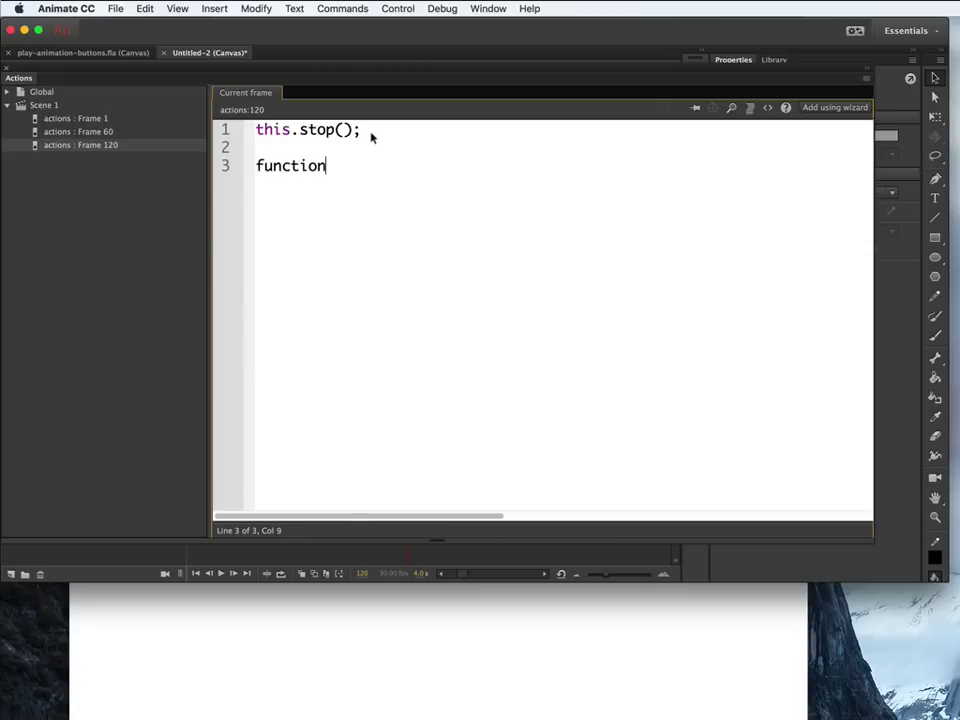
type(" replayAnimati")
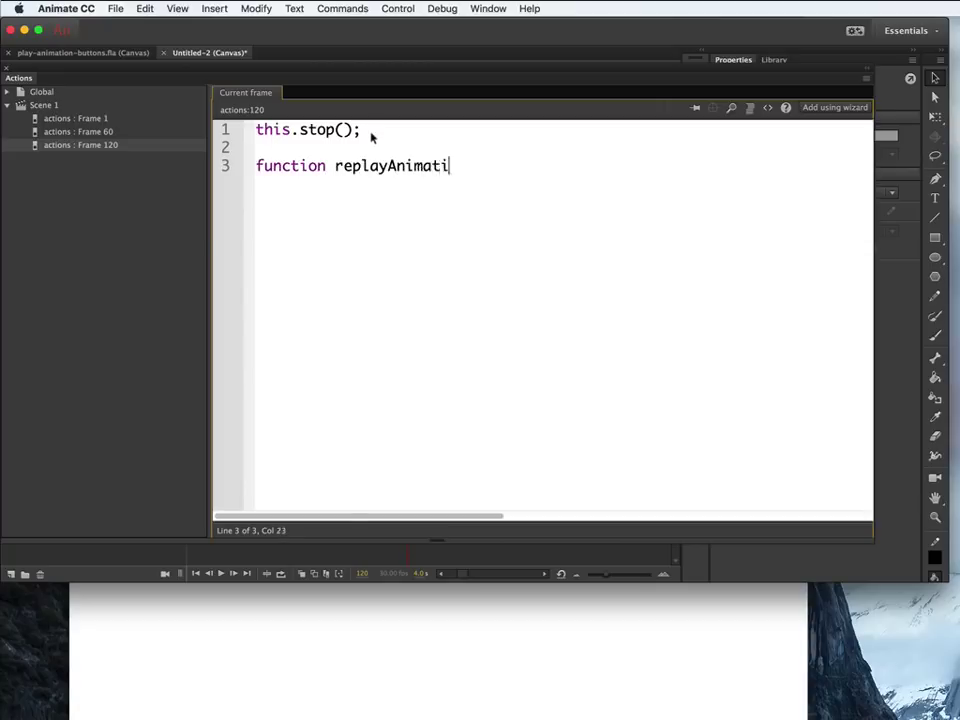
type("on() {")
key("Return")
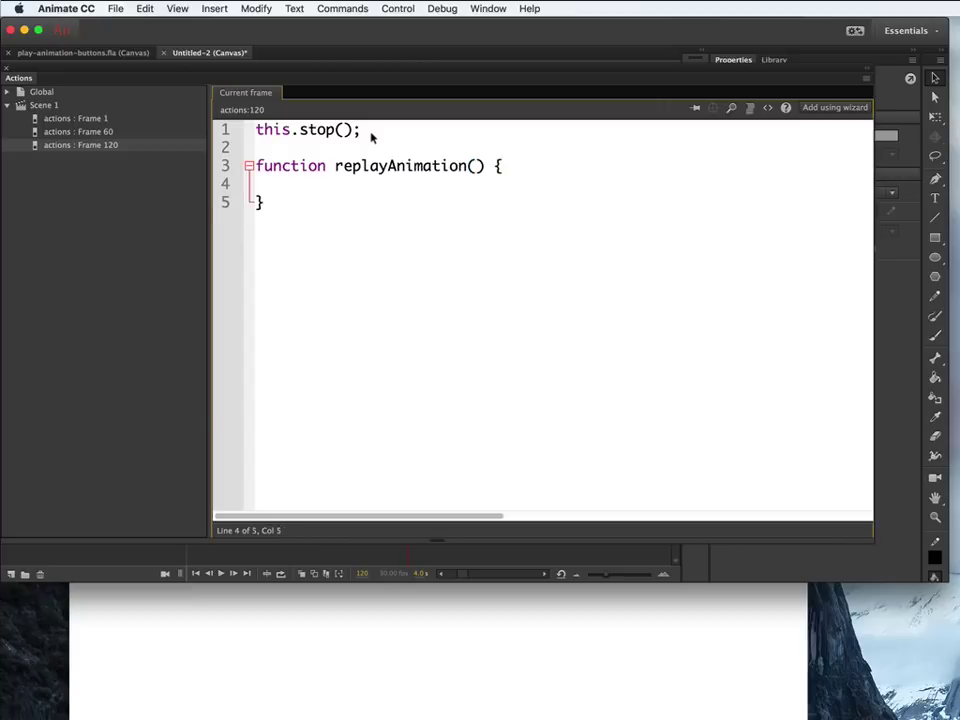
type("this.")
type("goto")
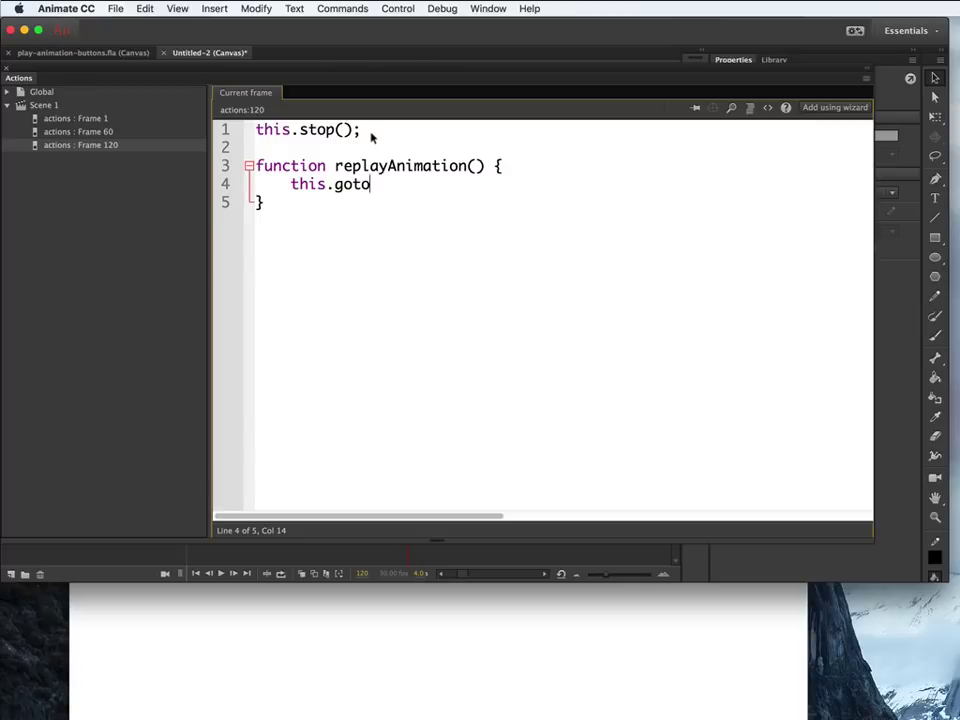
type("AndPlay")
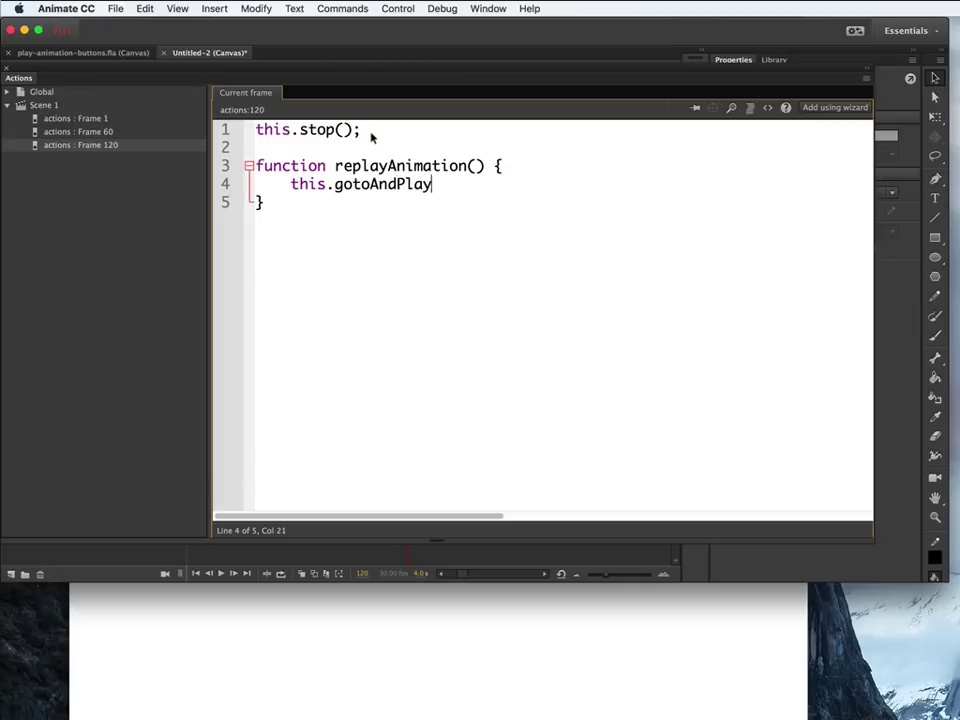
type("(\"animation1")
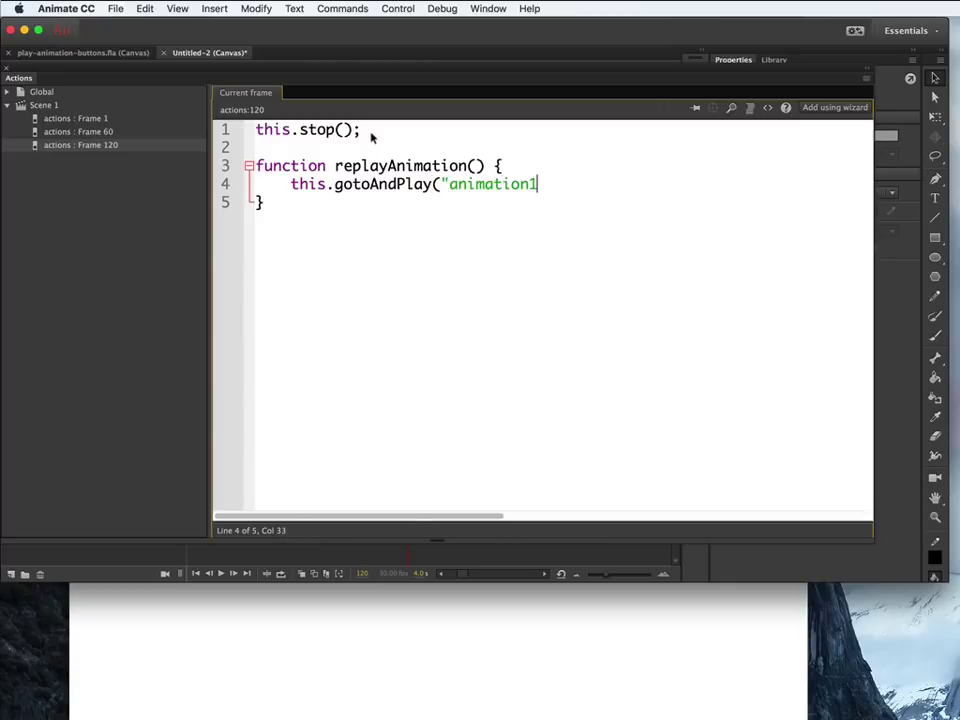
type("\");")
- Add this.play2_btn.addEventListener("click", replayAnimation.bind(this)); below the function
left_click(287, 211)
key("Return")
key("Return")
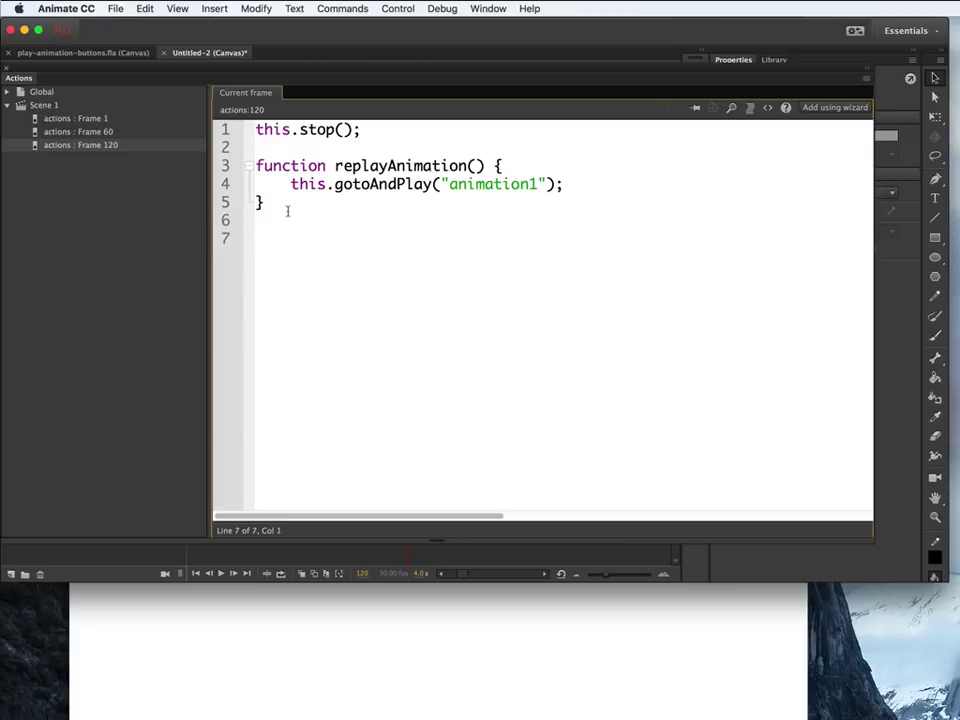
type("this.")
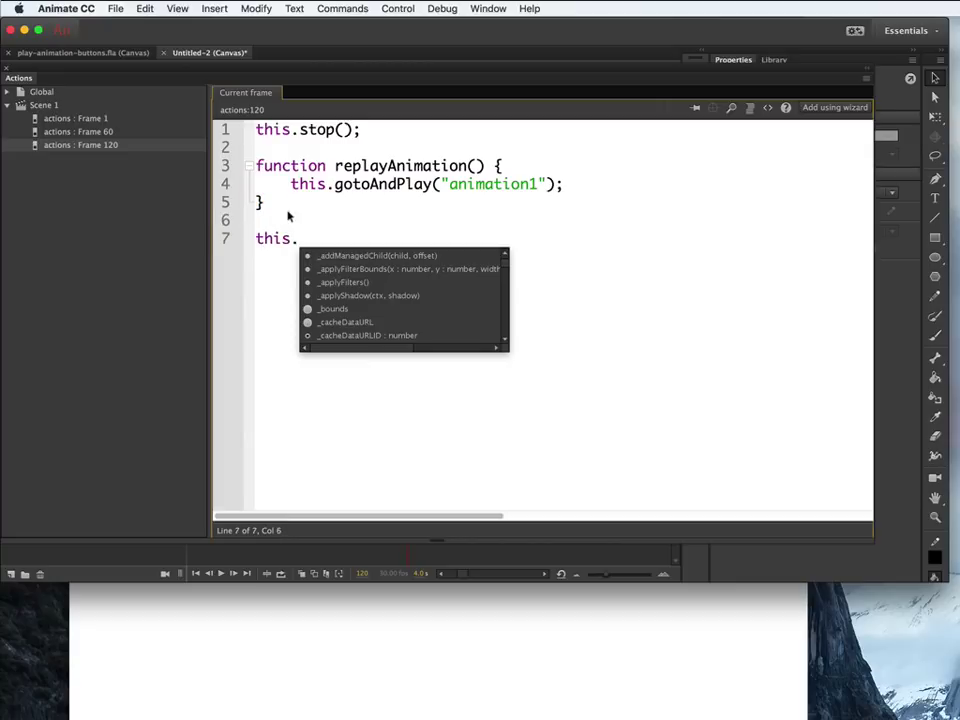
type("play2")
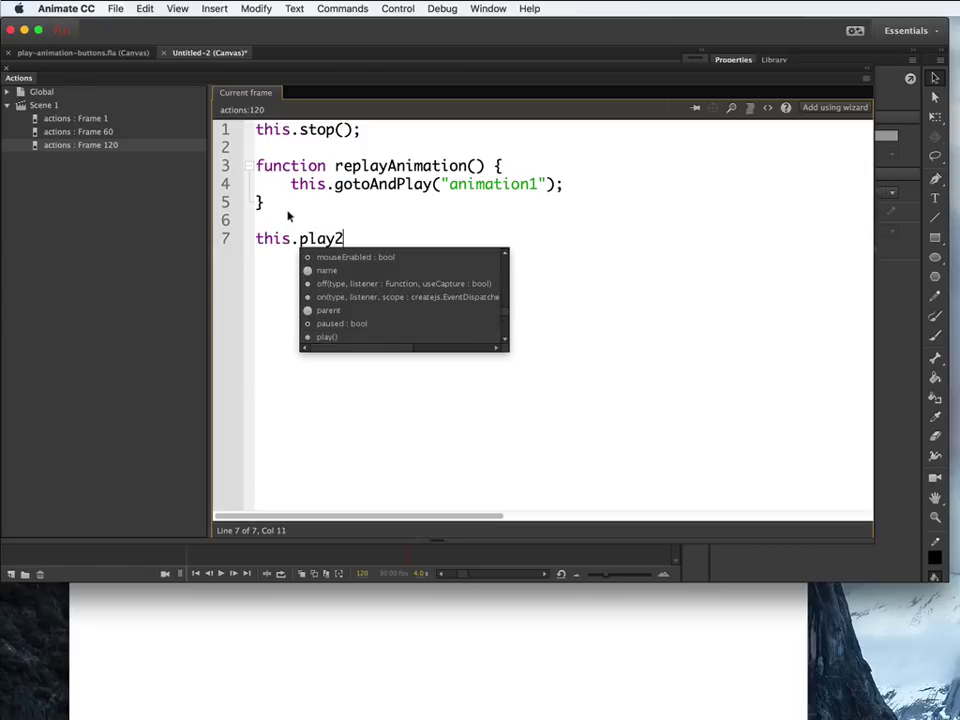
type("_btn.addEventListener(")
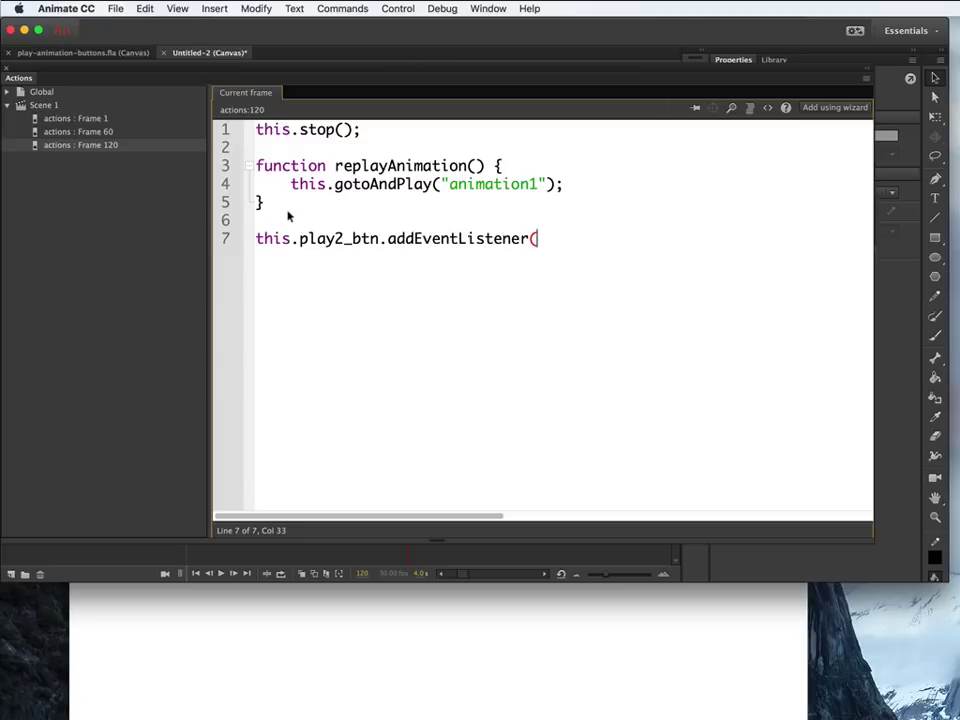
type("\"click\",replayAnio")
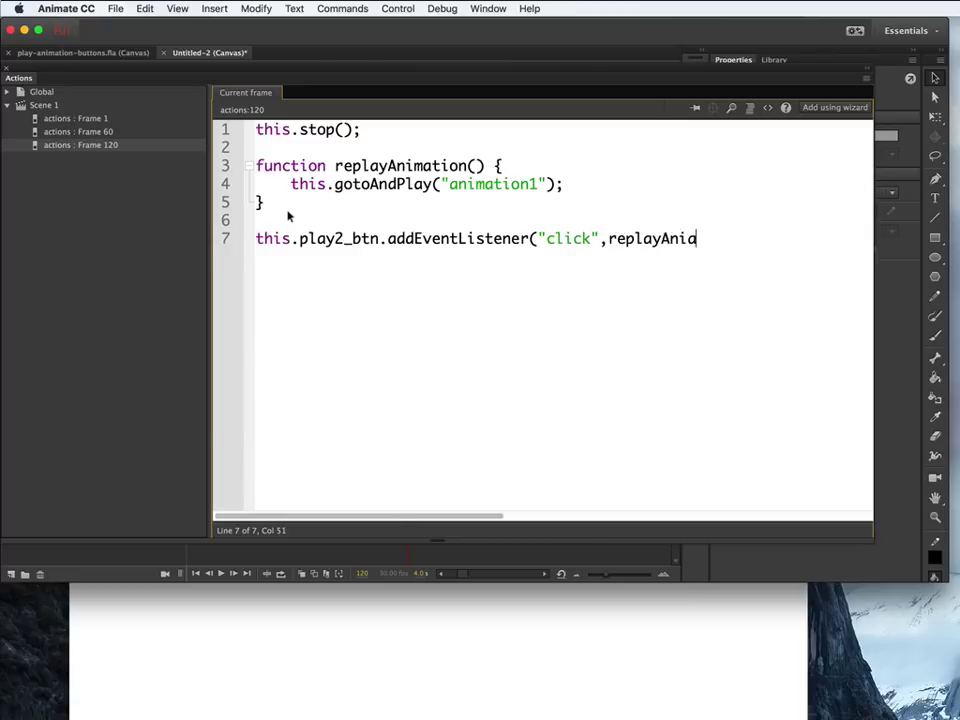
key("BackSpace")
type("mation.")
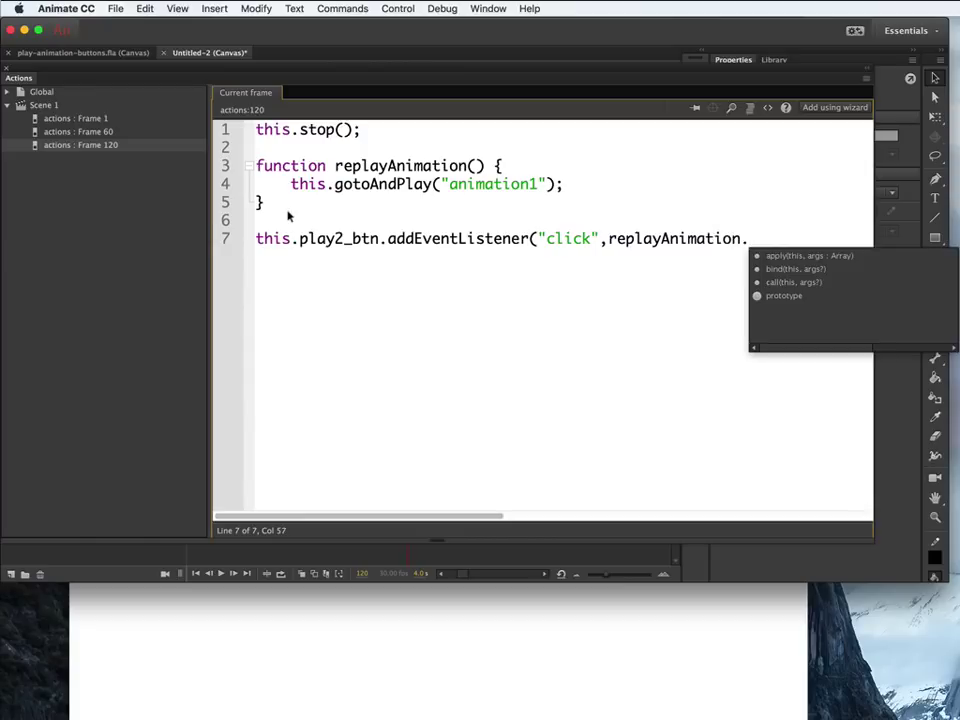
type("bing(")
key("BackSpace")
key("BackSpace")
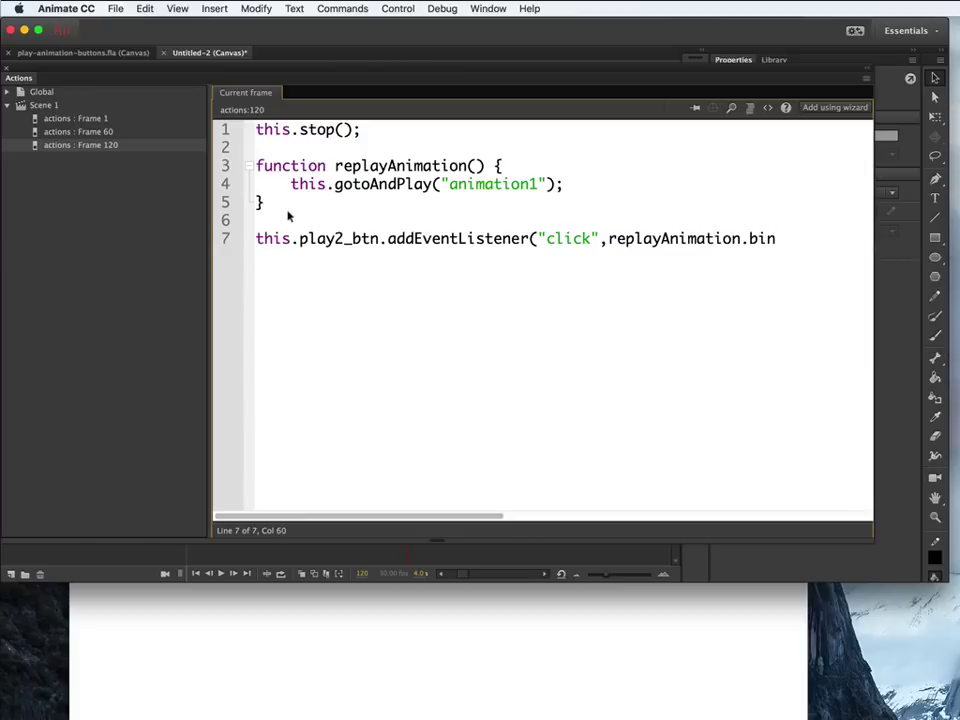
type("d(this")
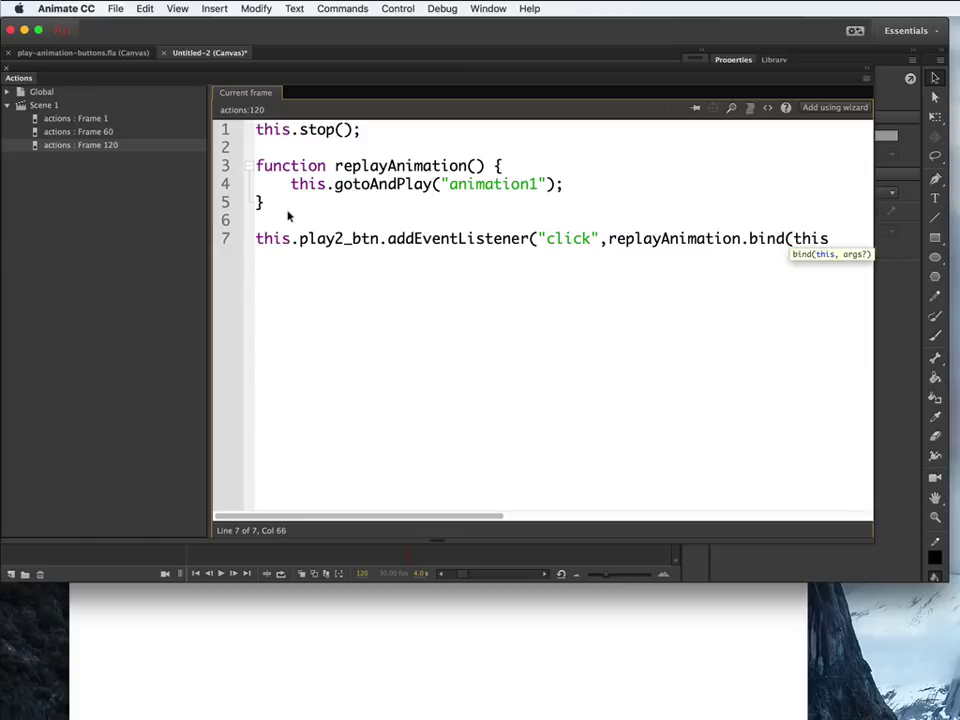
type("));")
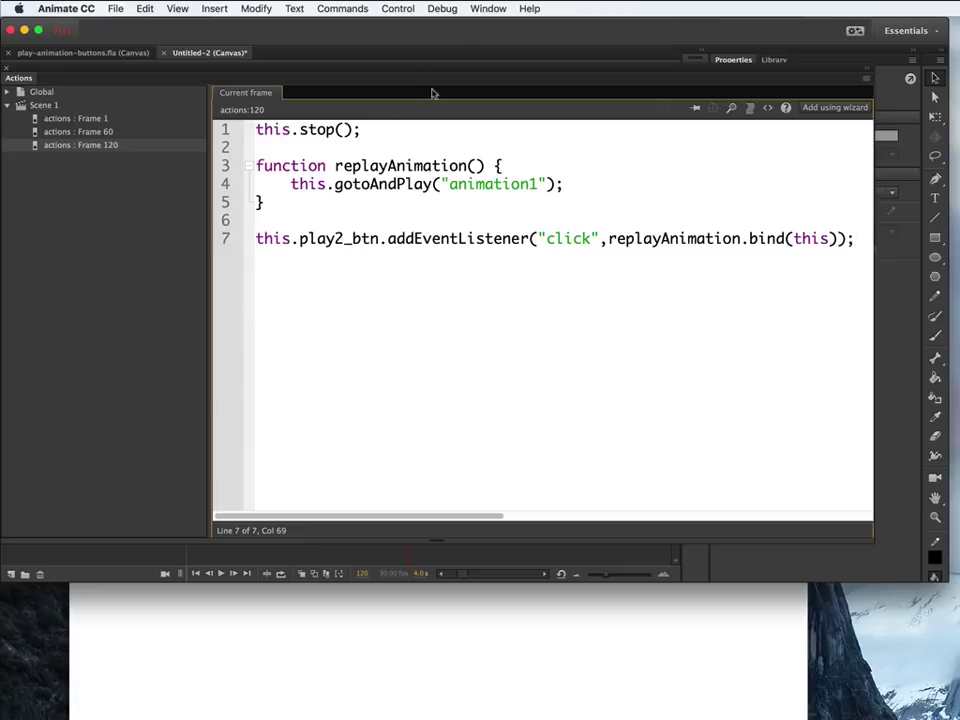
- Test the movie in Safari and press PLAY three times to watch the red circle animate
left_click(405, 10)
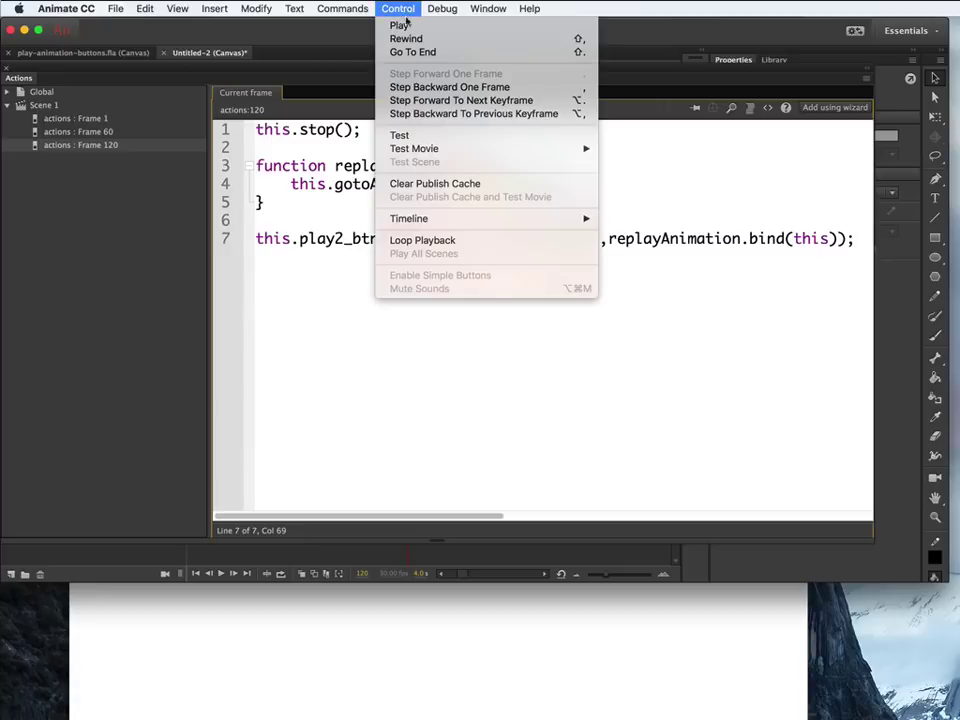
left_click(431, 137)
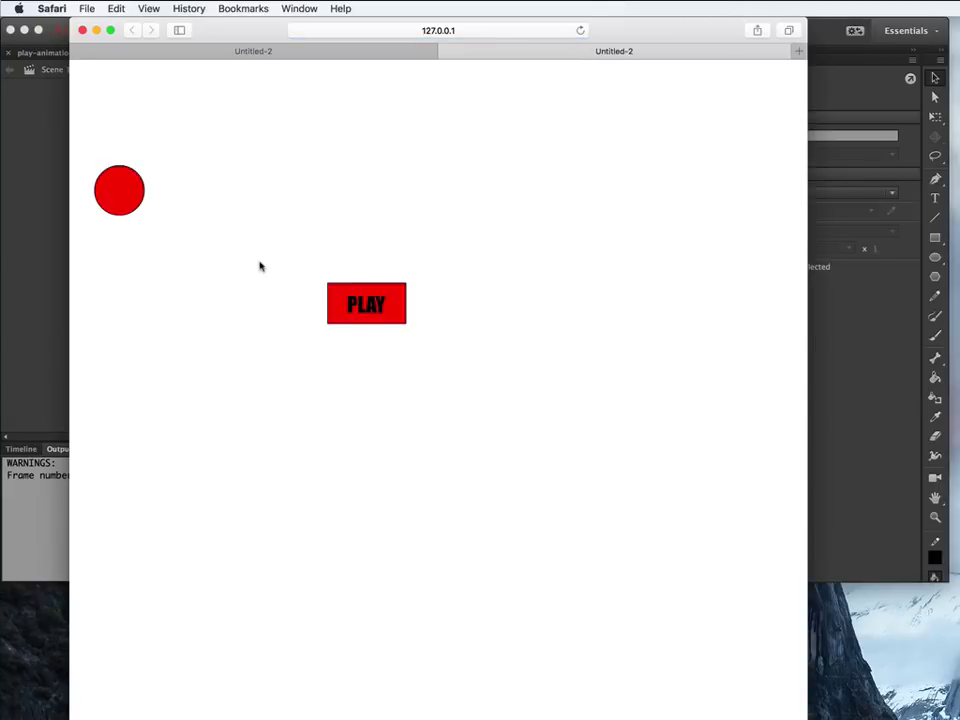
left_click(395, 305)
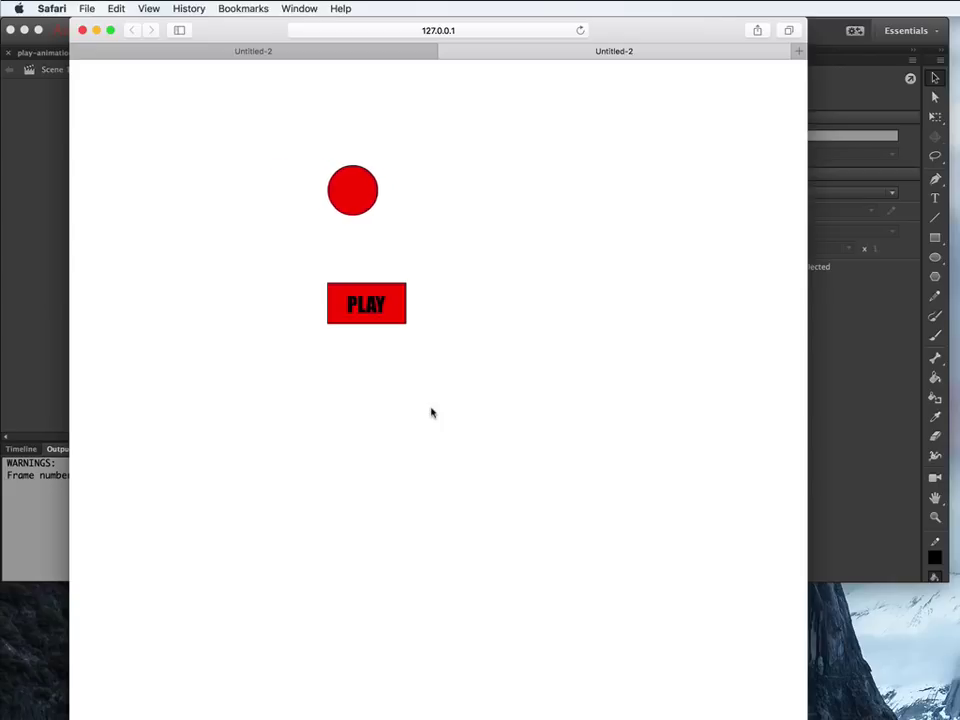
left_click(395, 317)
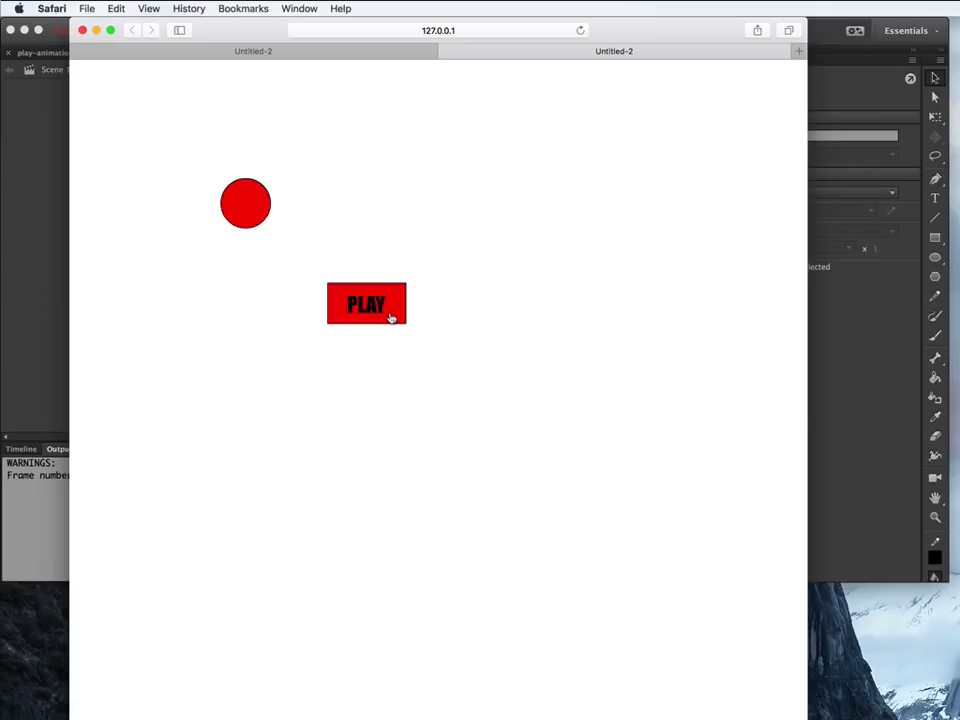
left_click(391, 317)
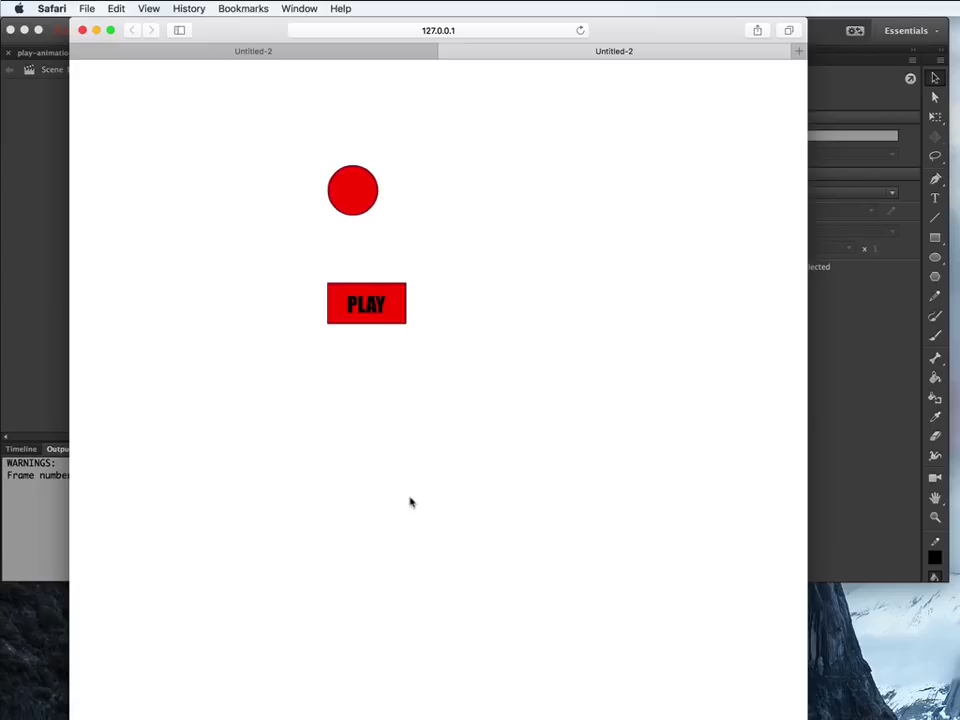
left_click(24, 409)
left_click(255, 660)
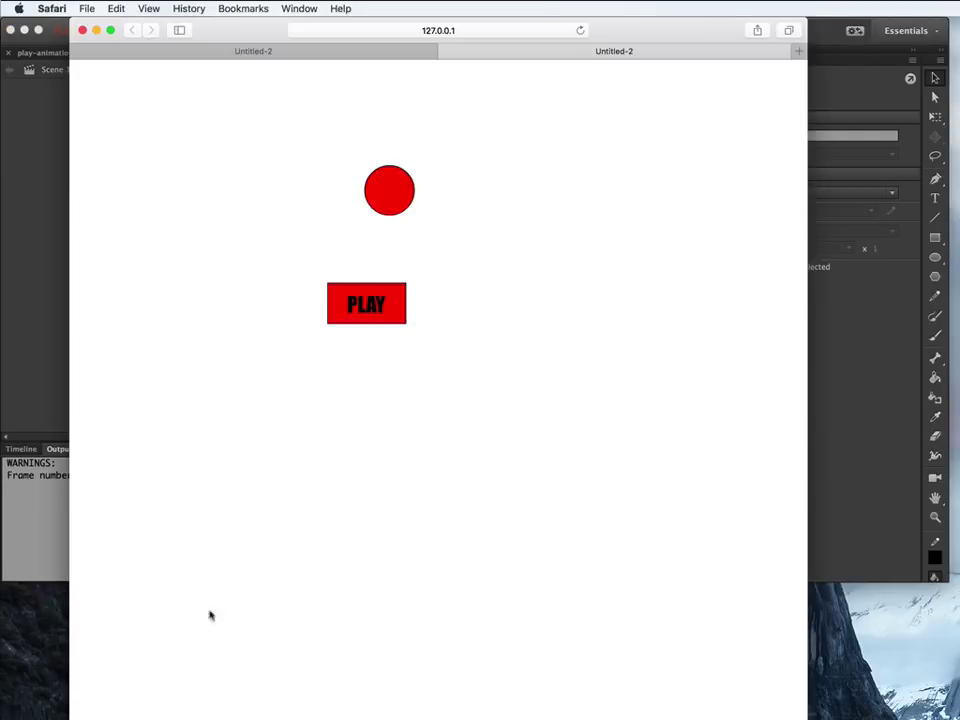
- Back in Animate, close the Actions panel, show the Timeline, and play from the start
left_click(28, 549)
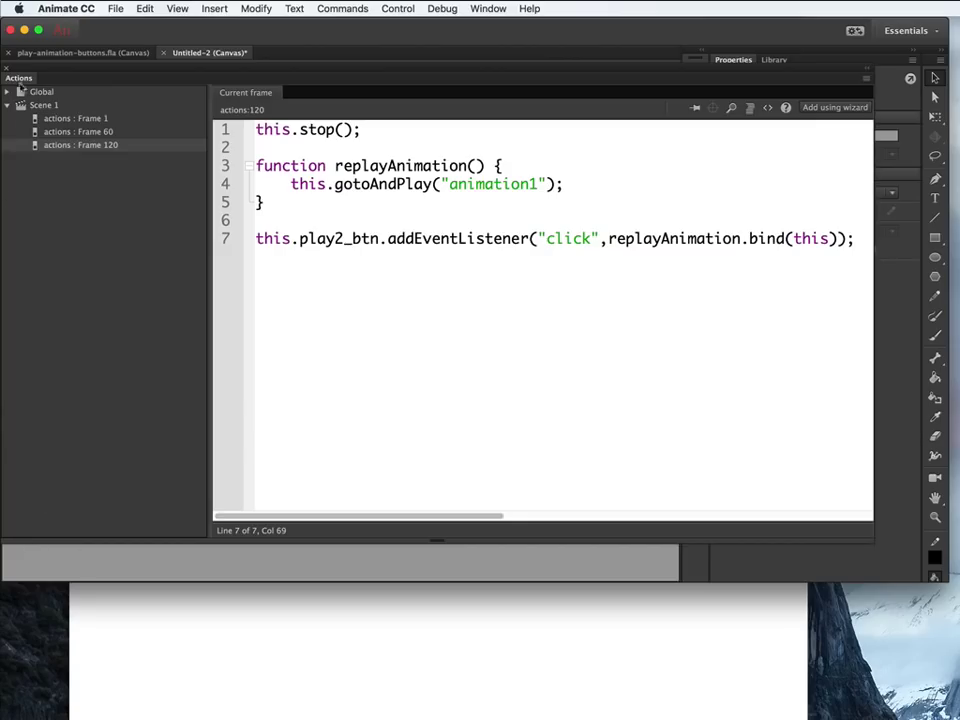
left_click(6, 58)
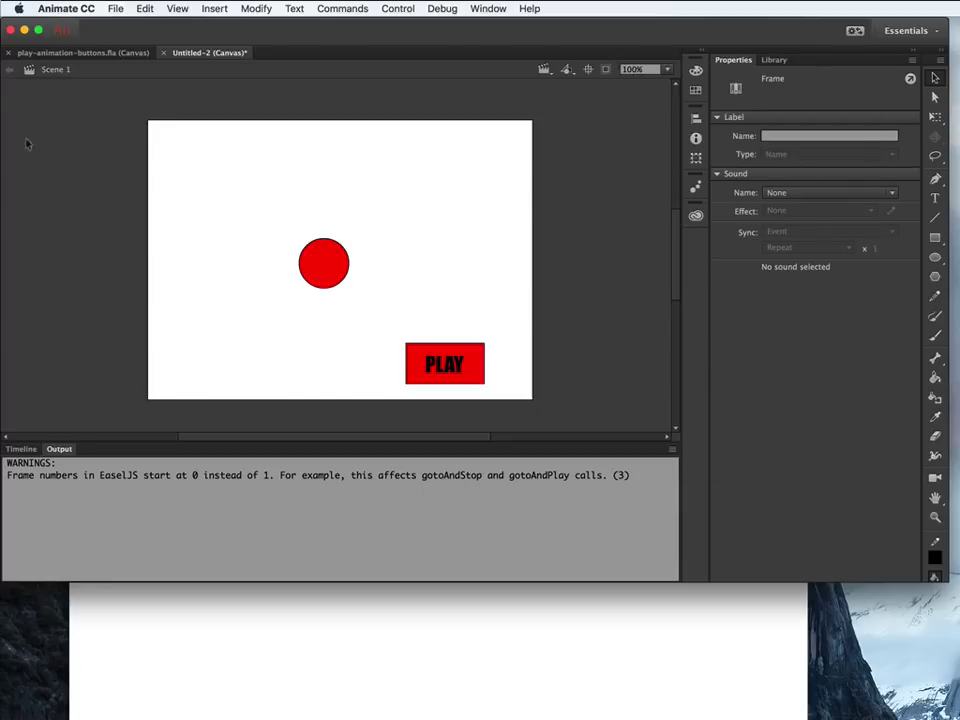
left_click(20, 449)
left_click(331, 468)
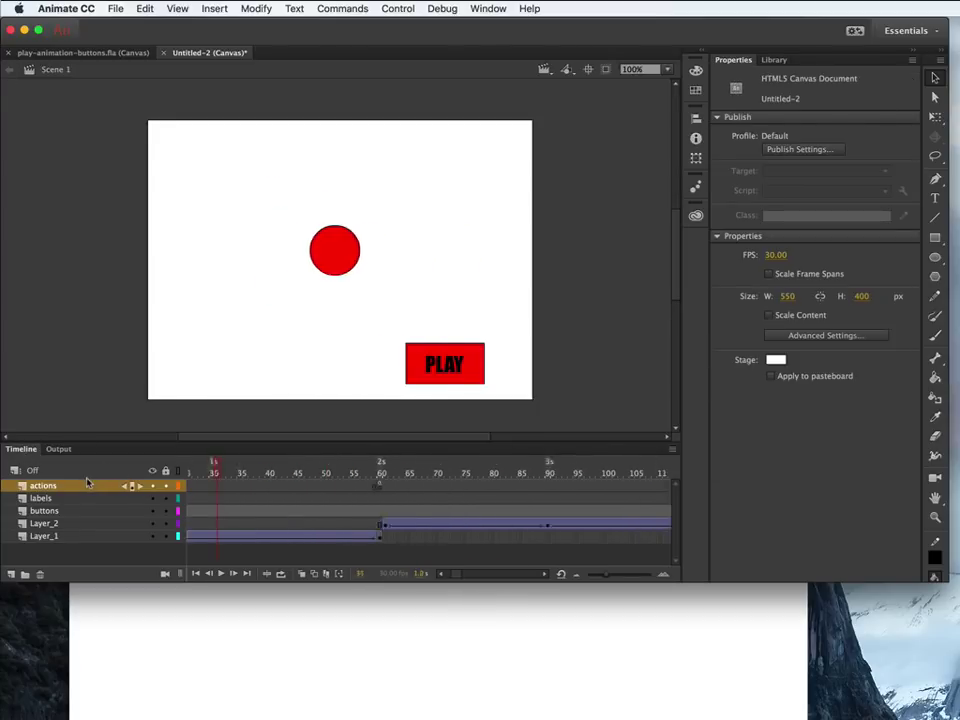
key("shift+comma")
key("Return")
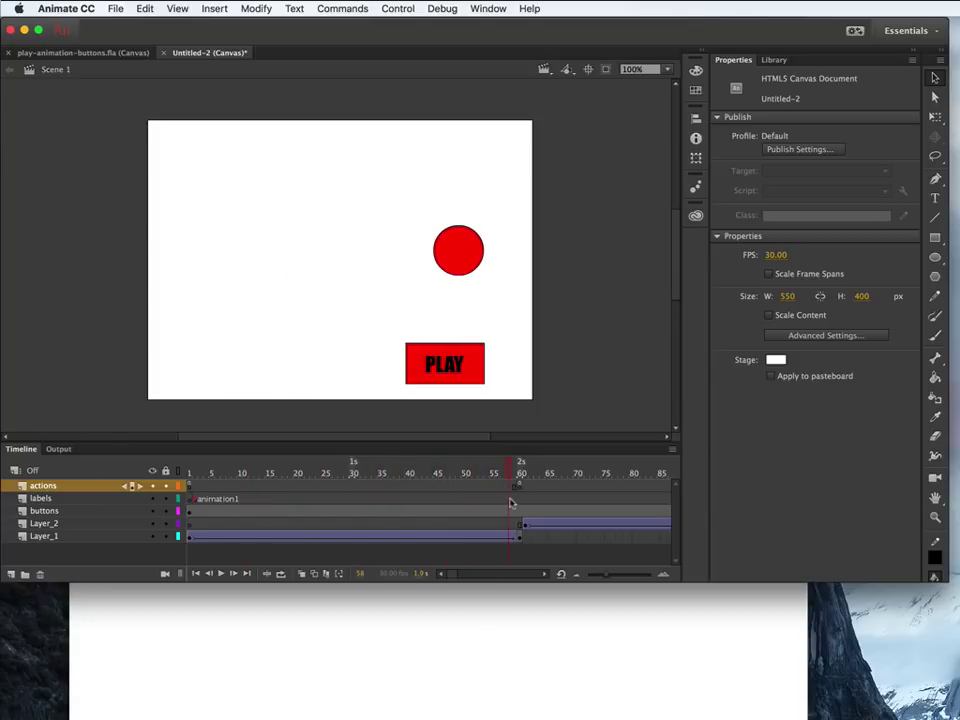
- Step the playhead between frames 60 and 62 to inspect the circle's position
left_click(523, 467)
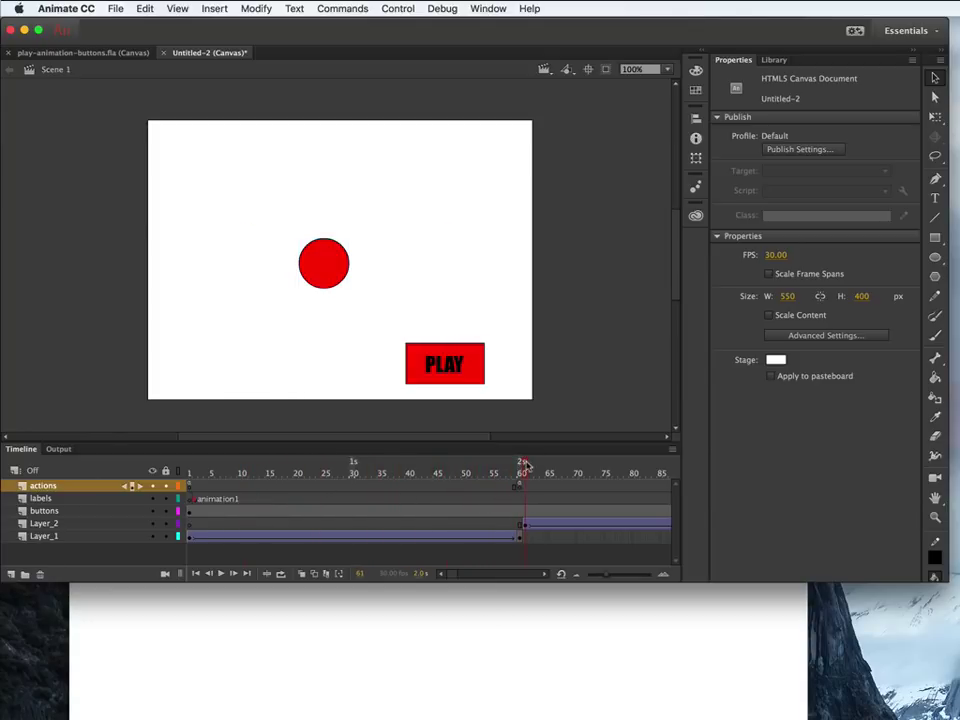
left_click(521, 467)
left_click(530, 467)
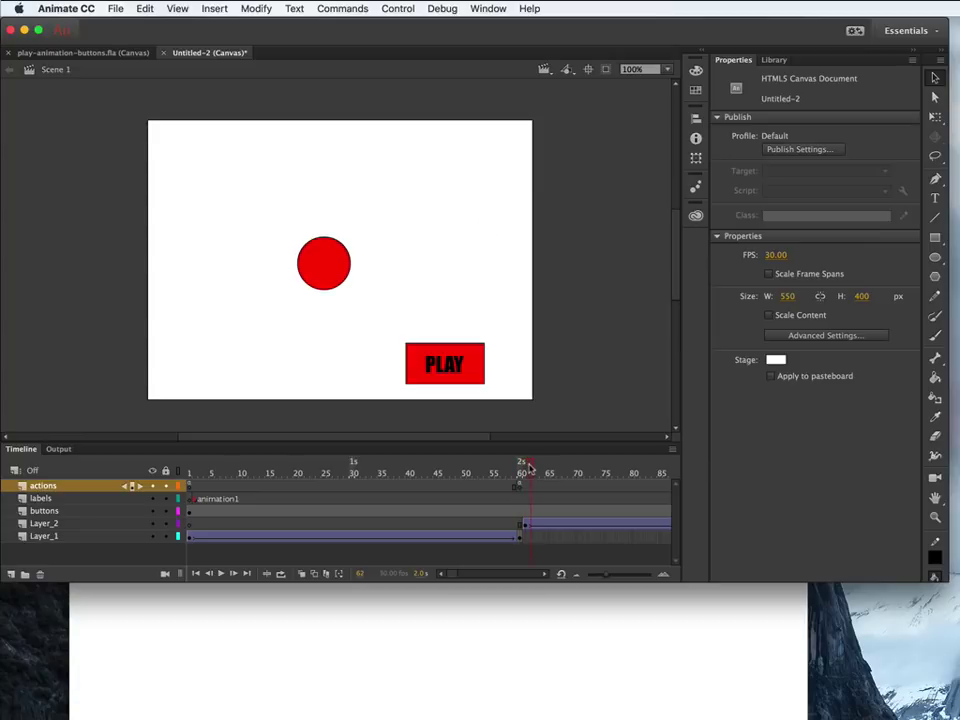
left_click(530, 490)
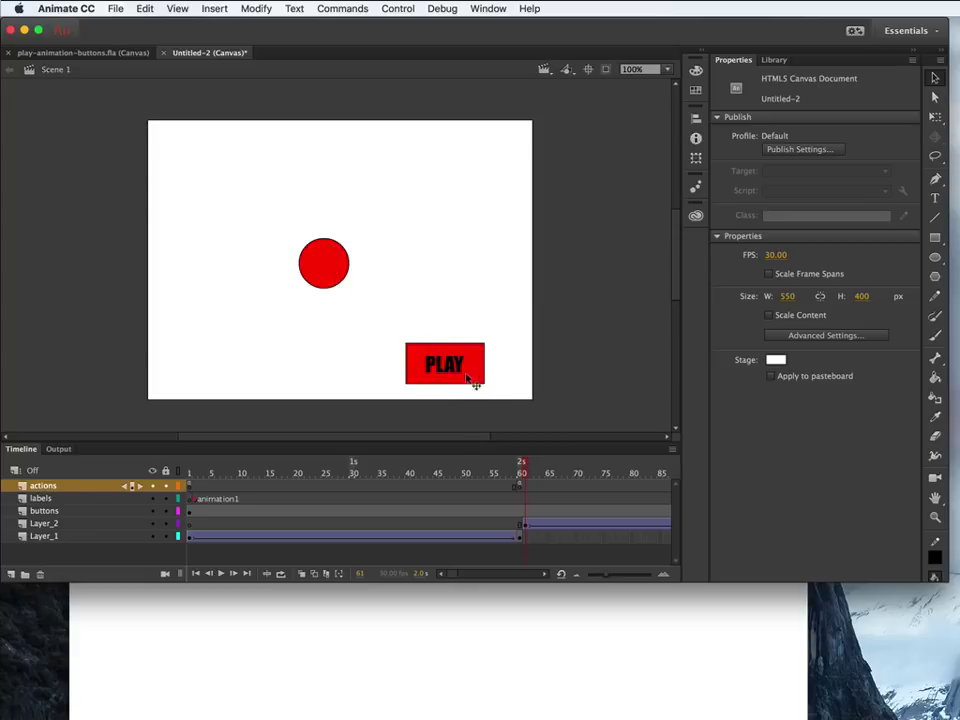
- Insert a blank keyframe at frame 61 on the buttons layer to hide the PLAY button
left_click(527, 513)
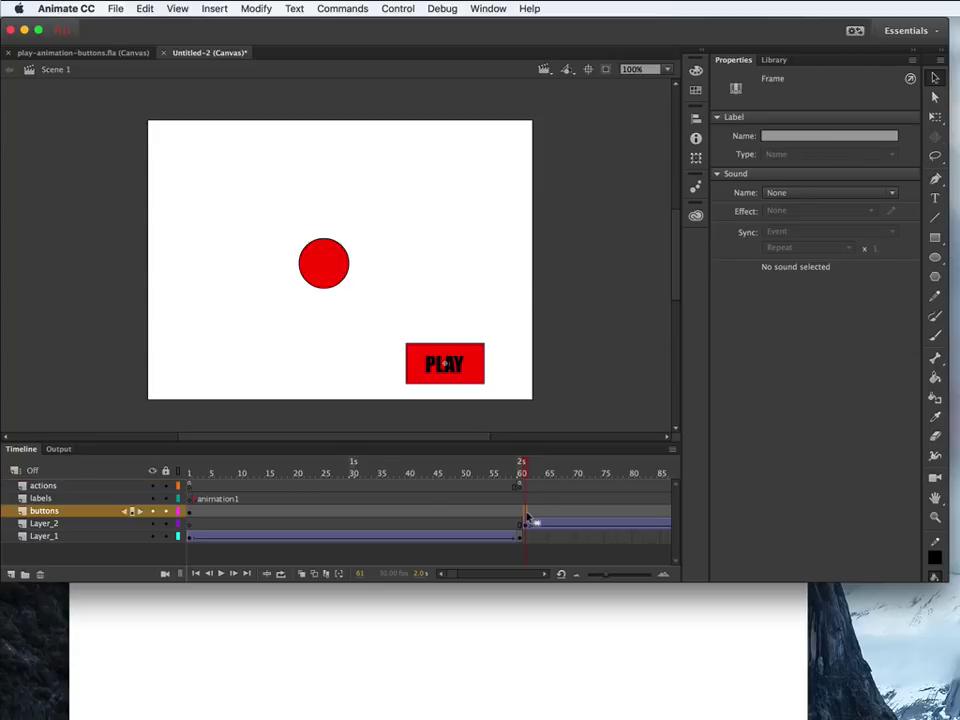
right_click(527, 517)
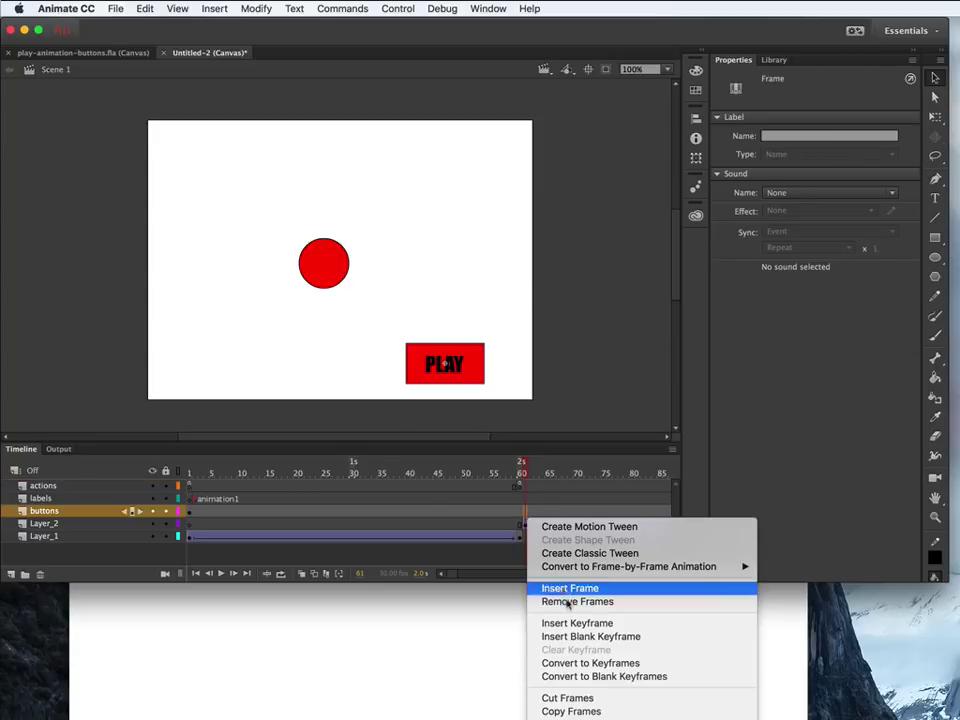
left_click(574, 636)
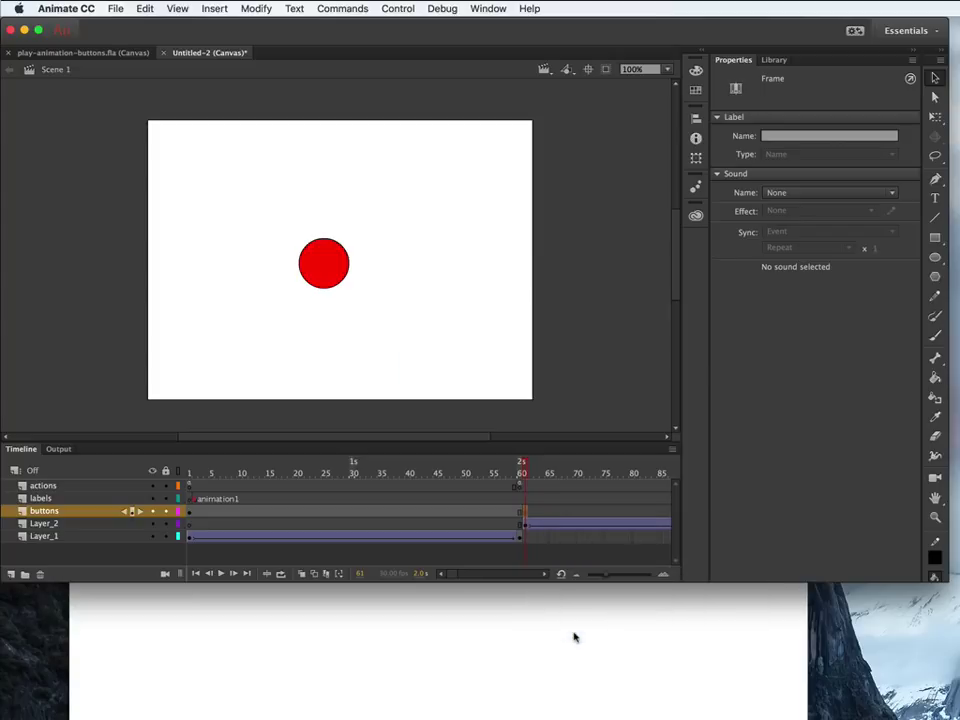
left_click(527, 473)
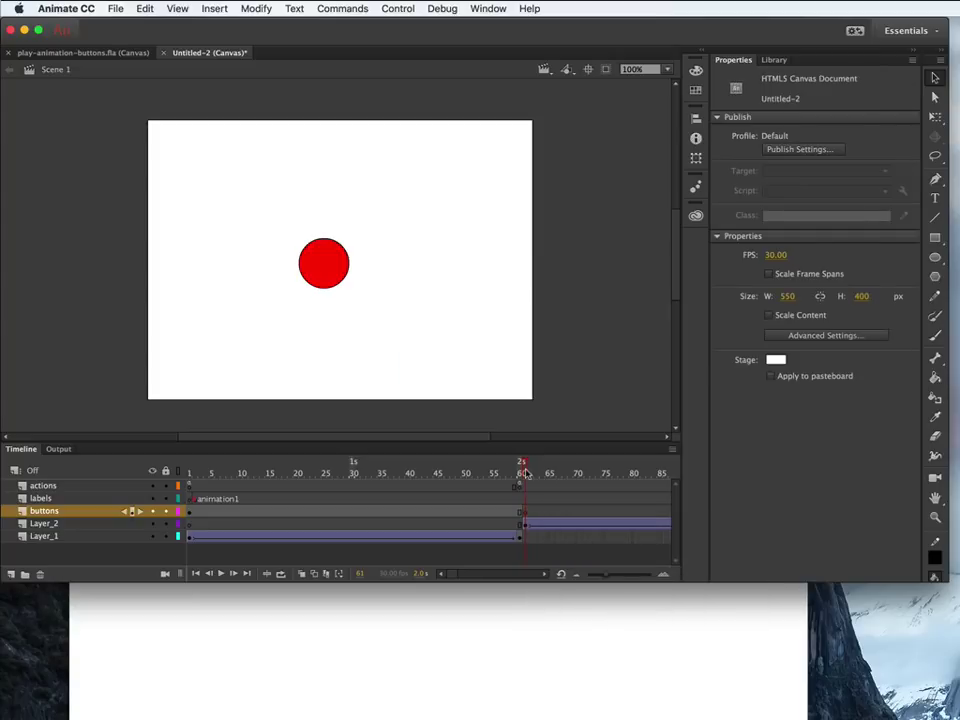
mouse_move(527, 473)
left_mouse_down()
mouse_move(681, 480)
mouse_move(490, 488)
mouse_move(520, 496)
left_mouse_up()
- Check the play2_btn at frame 120, then revisit frames 78, 61 and 1
left_click(522, 511)
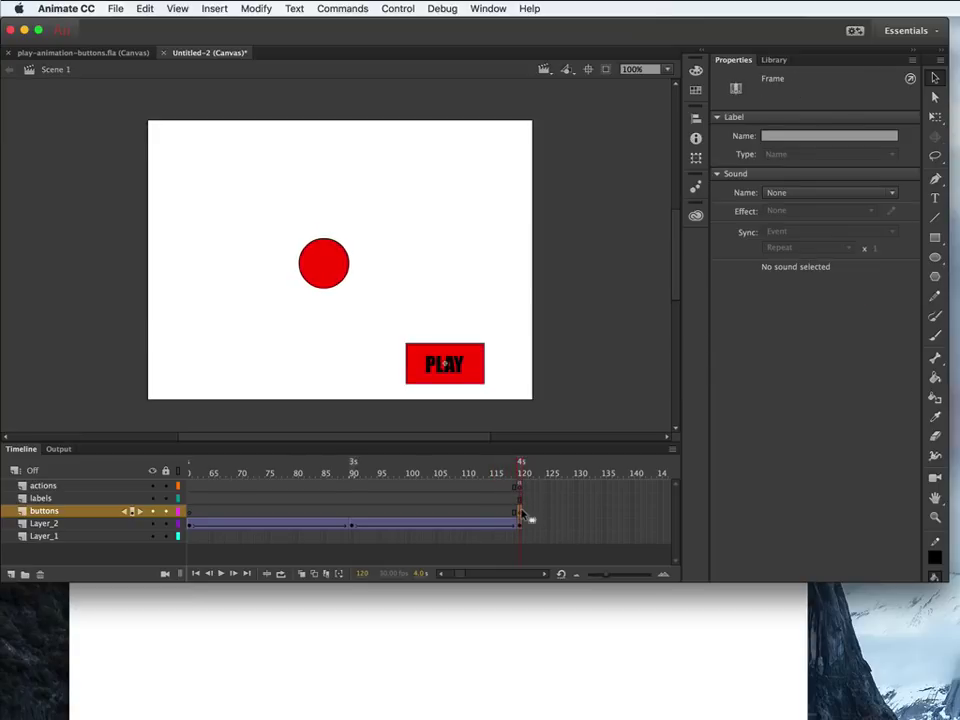
left_click(468, 367)
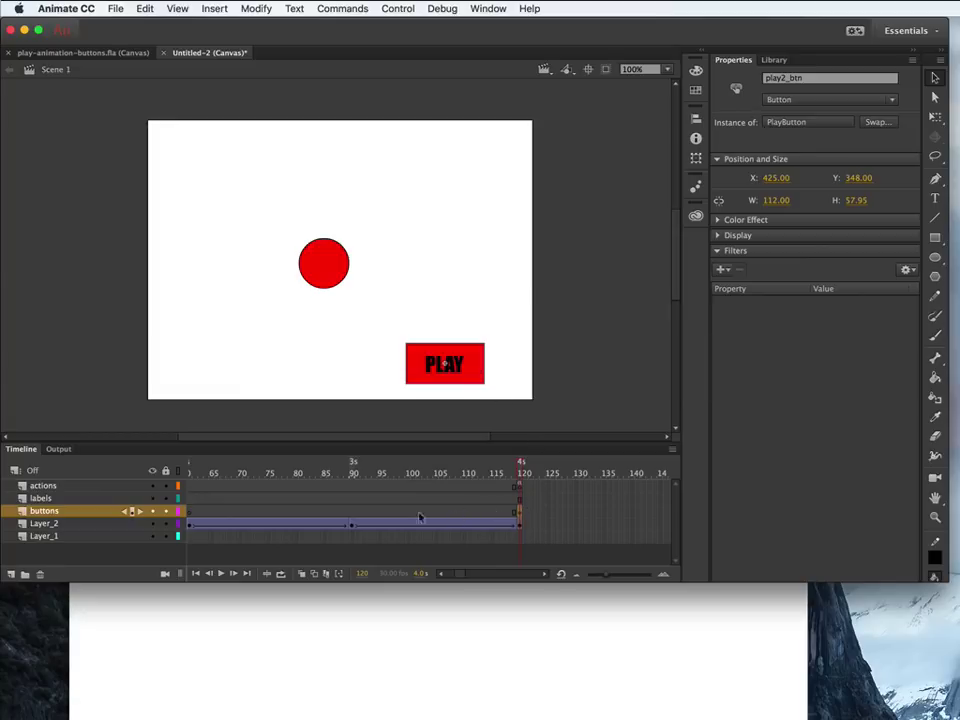
left_click(287, 527)
left_click(189, 512)
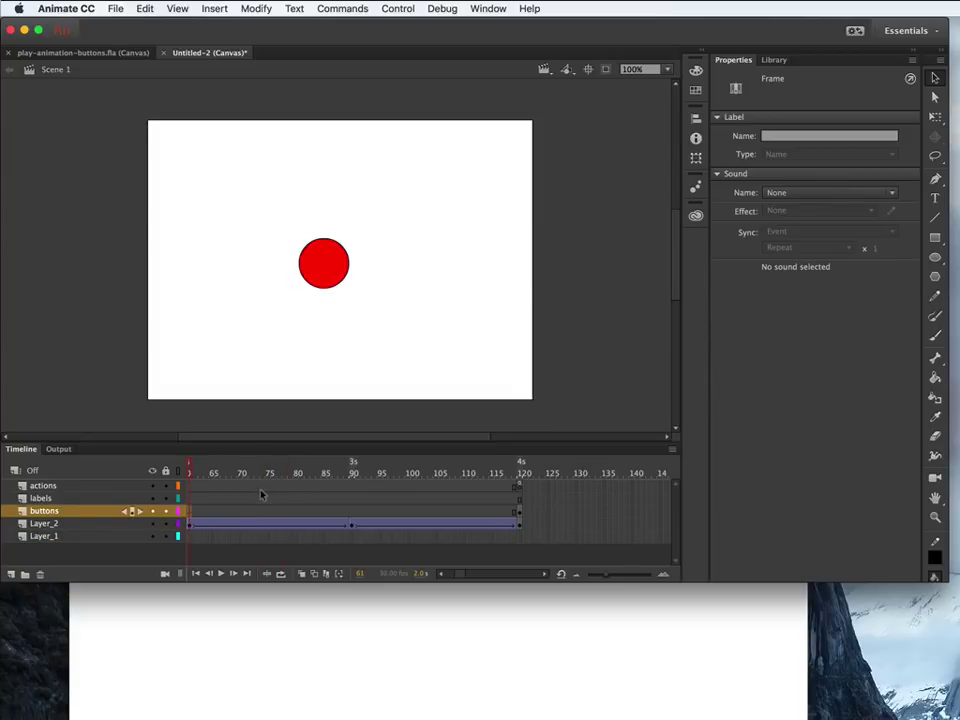
scroll(261, 494, "left", 10)
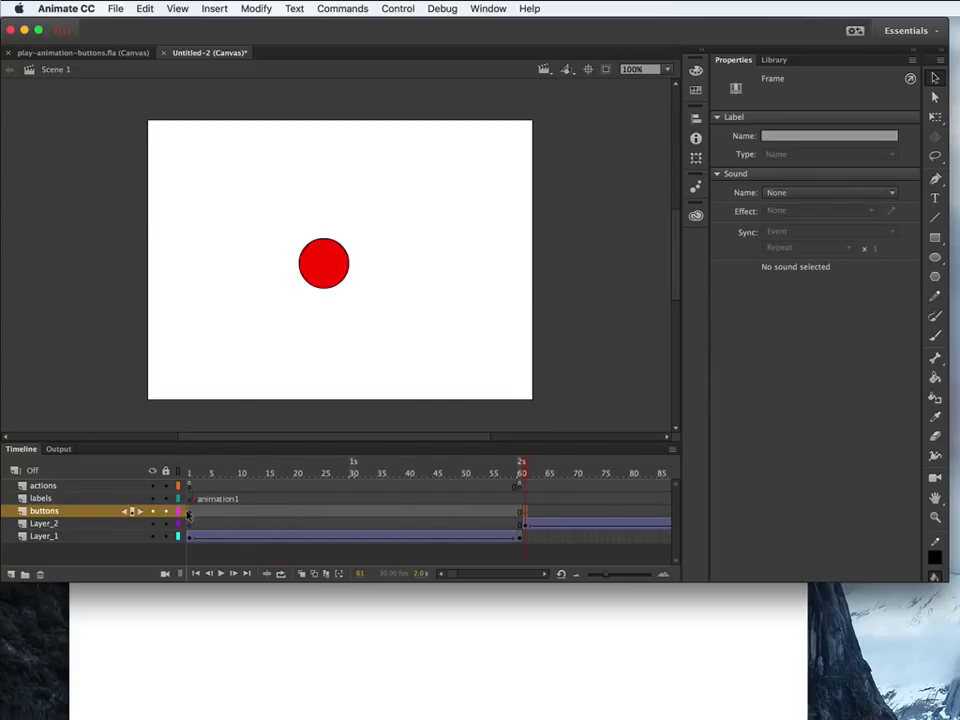
left_click(191, 514)
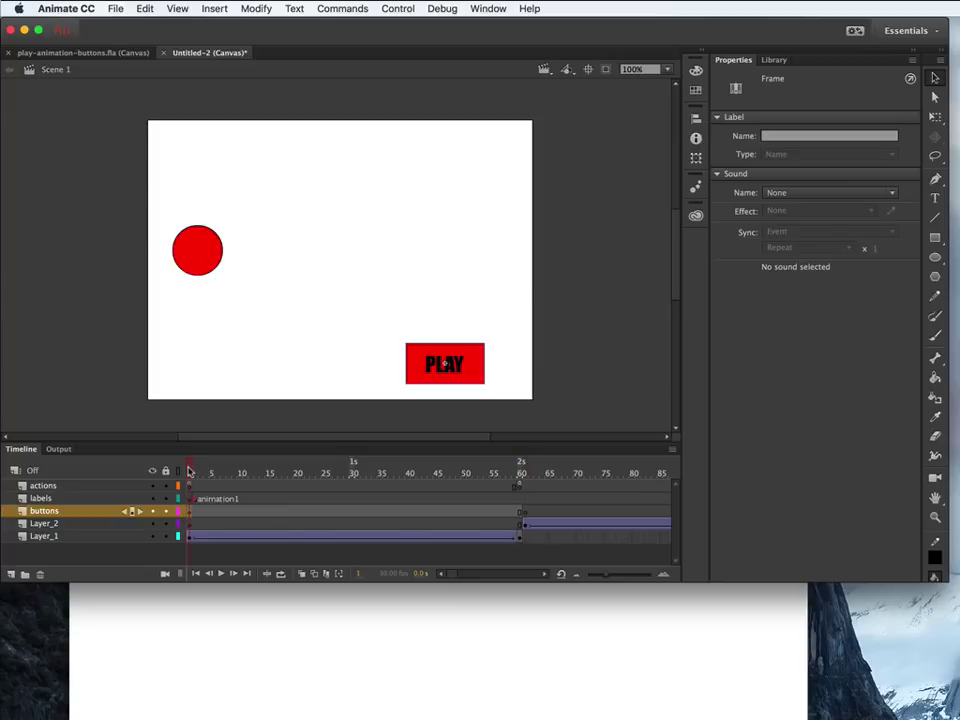
- Scrub frames 1 to 60 to verify the button's visibility, then select actions frame 1
left_click_drag(191, 471, 516, 472)
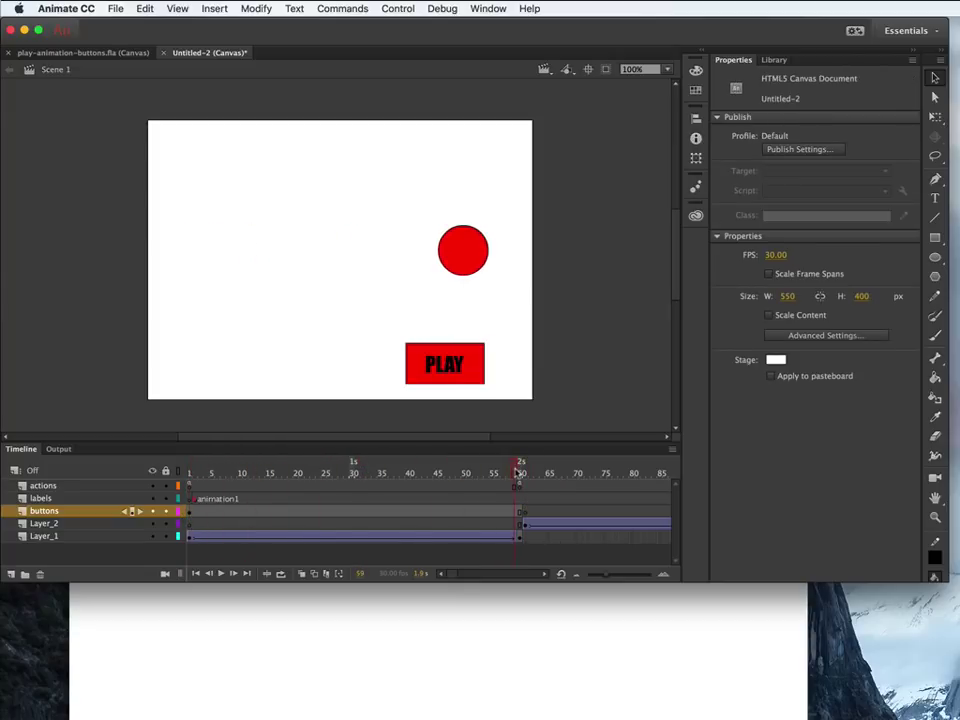
left_click(189, 510)
left_click(520, 512)
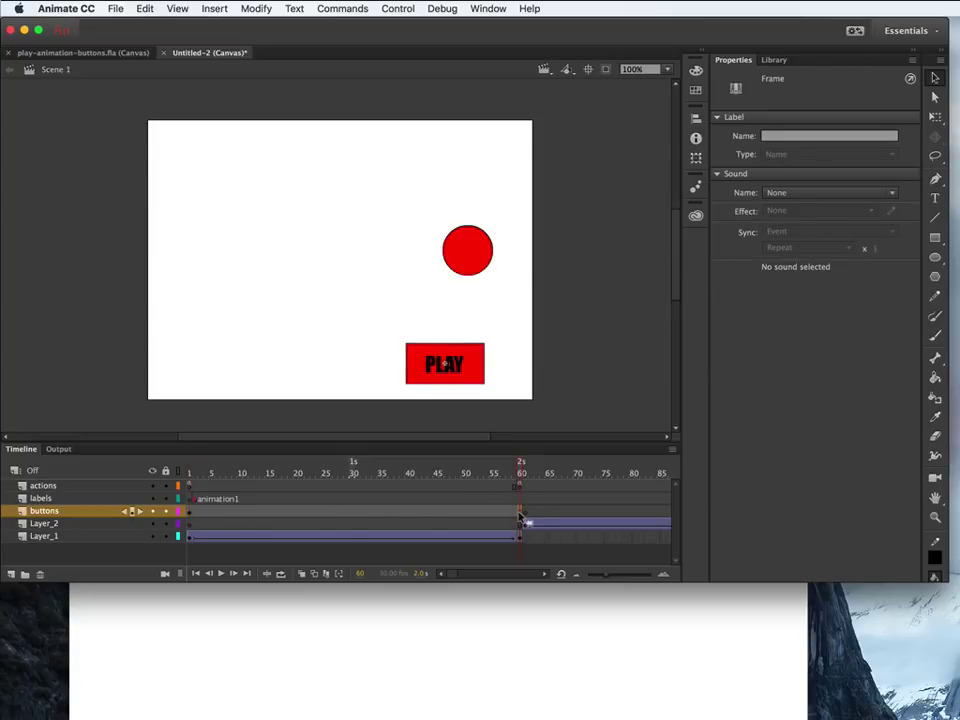
left_click(189, 510)
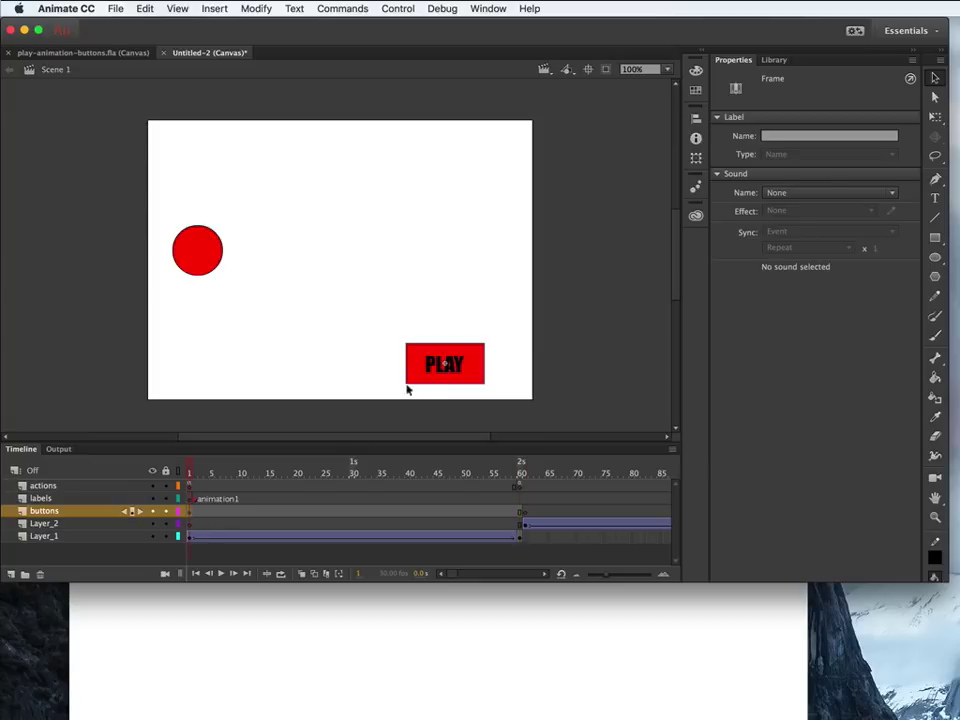
left_click(191, 486)
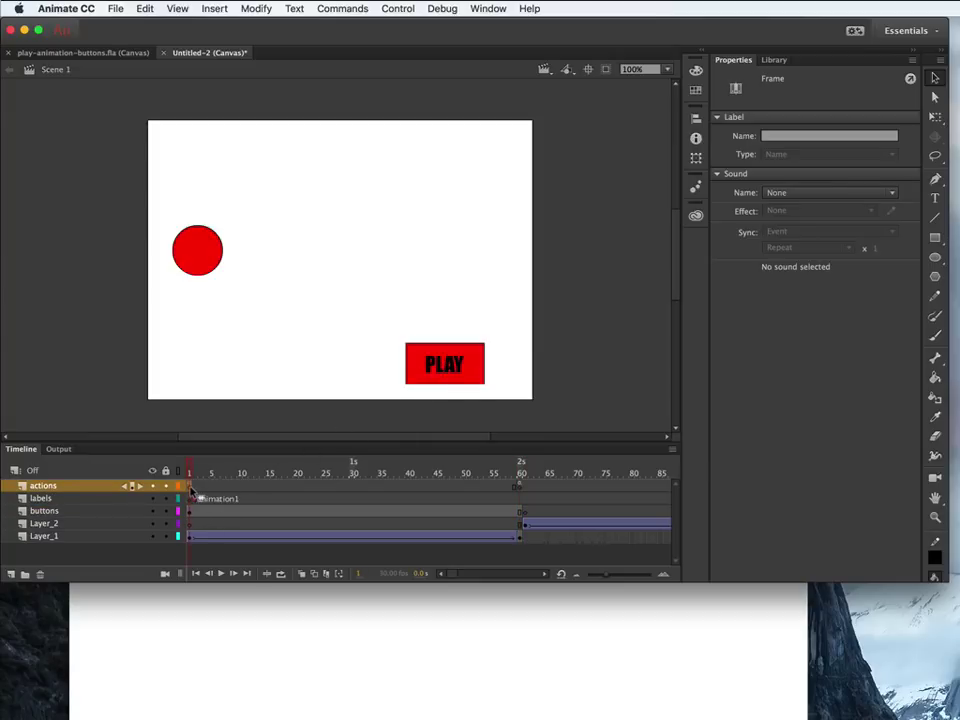
left_click(488, 9)
- Review frame 1's Actions code, then check frames 60–77 to confirm the PLAY button is gone
left_click(495, 223)
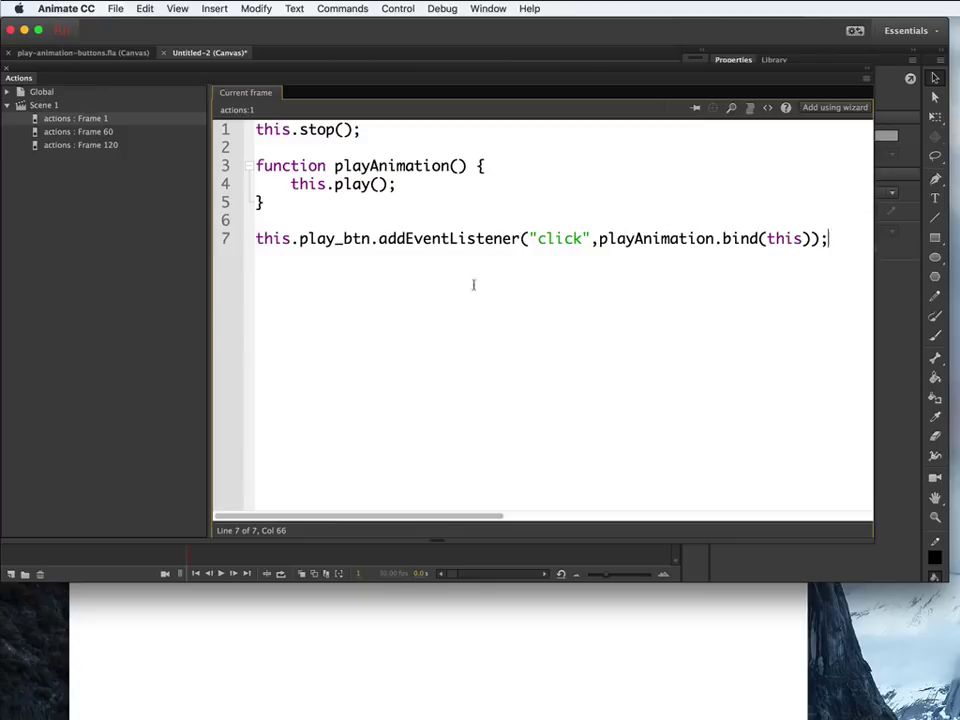
left_click(6, 71)
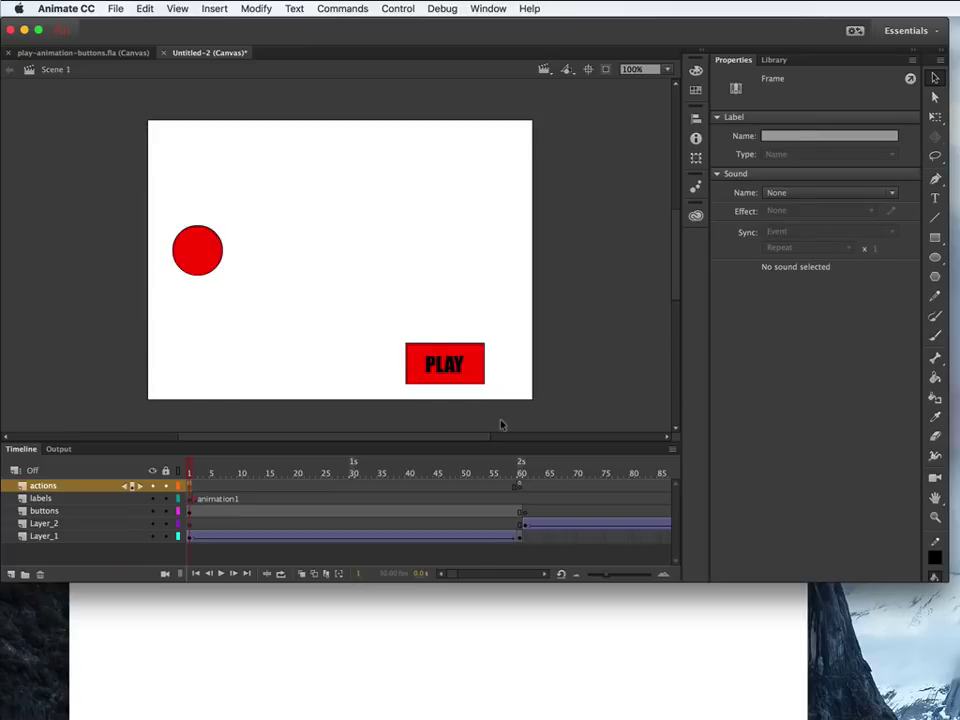
left_click(522, 511)
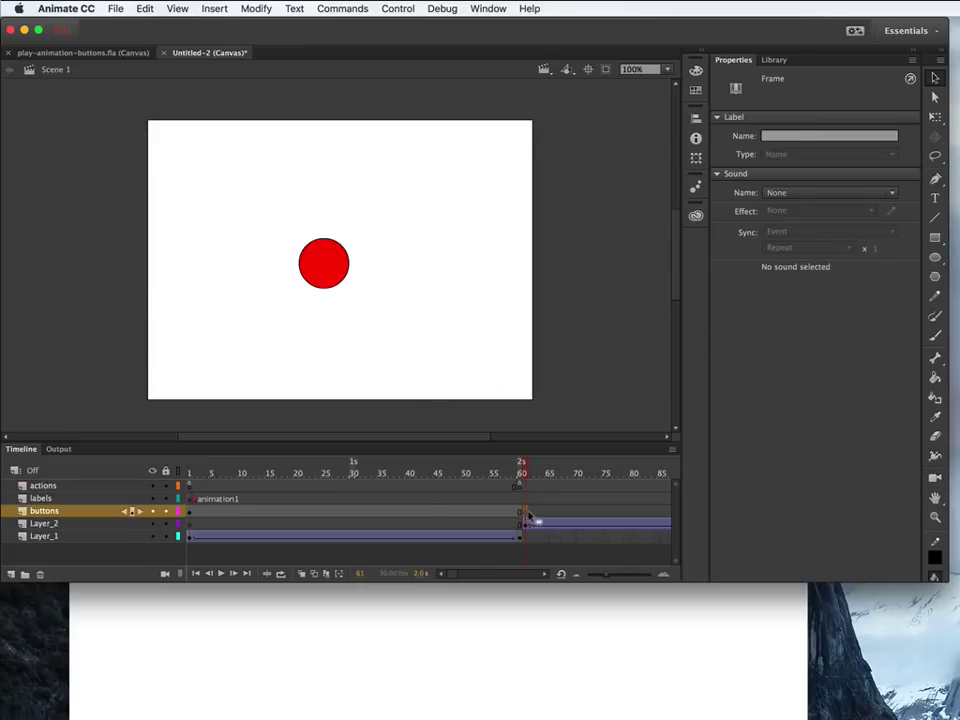
left_click(578, 512)
left_click(615, 512)
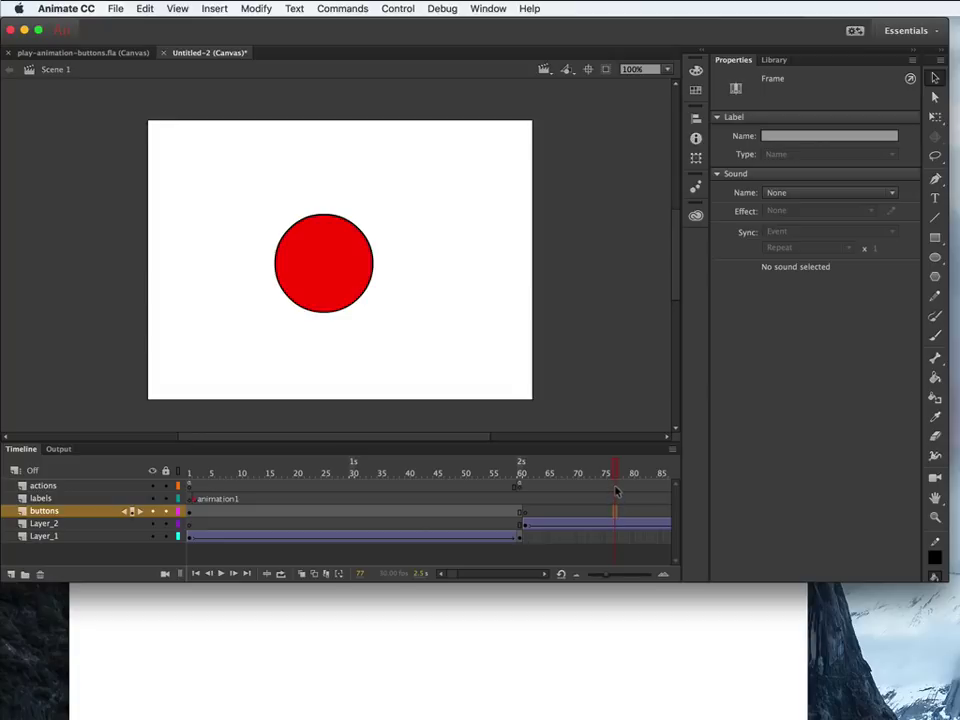
left_click(616, 487)
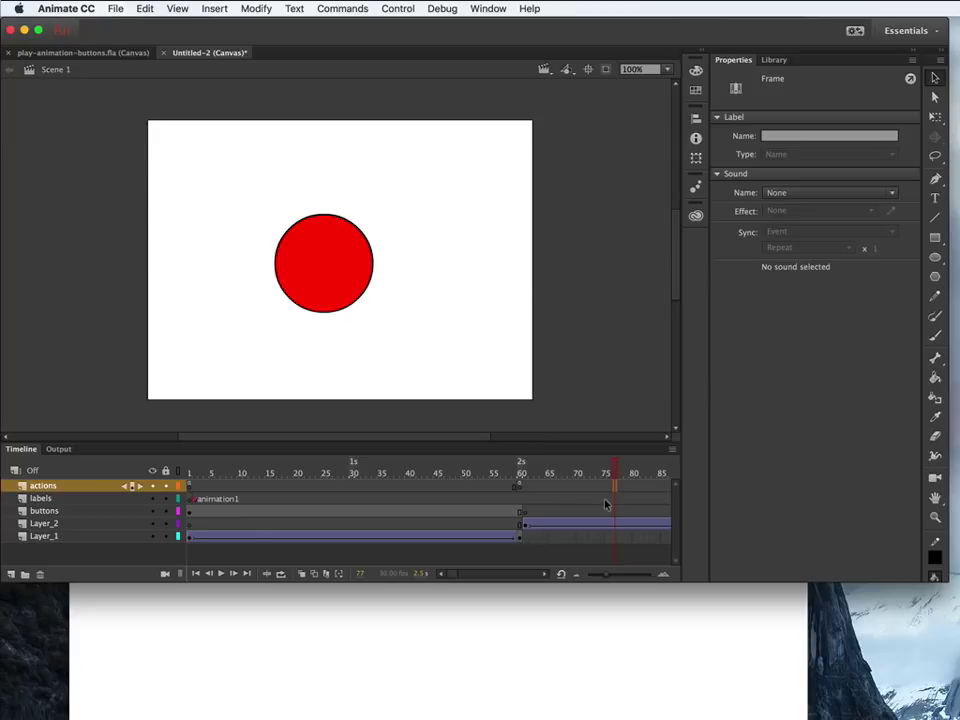
scroll(605, 503, "right", 8)
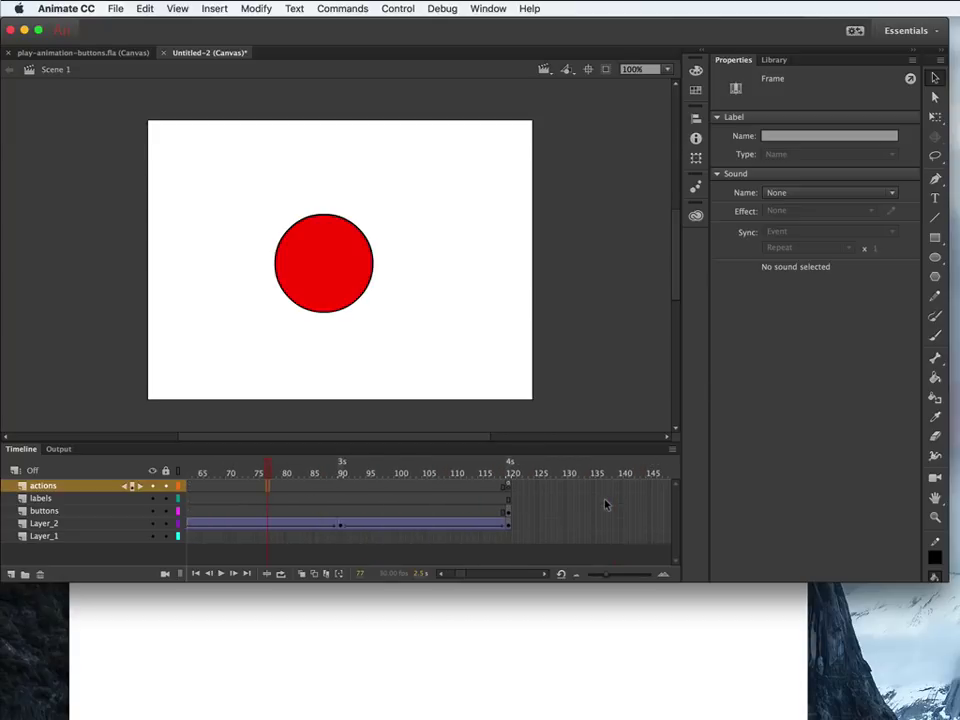